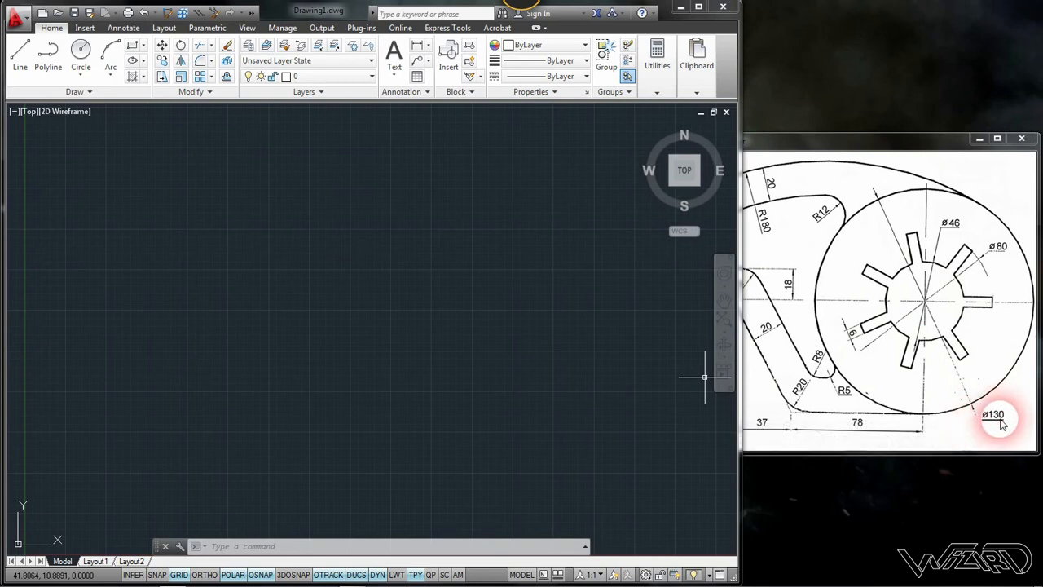
- Draw a circle with a diameter of 130 in the empty drawing area
click(478, 239)
click(372, 310)
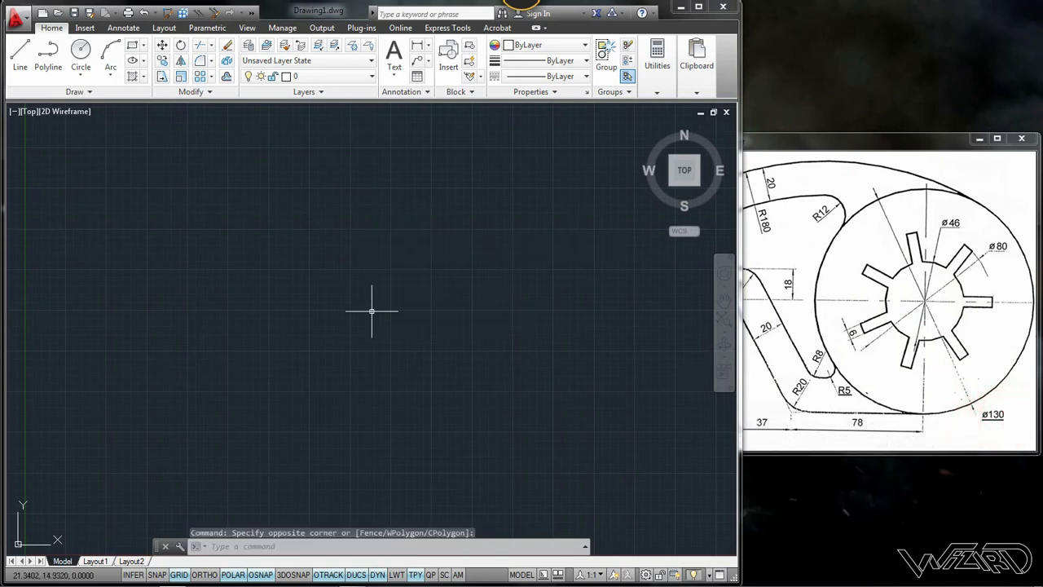
click(82, 52)
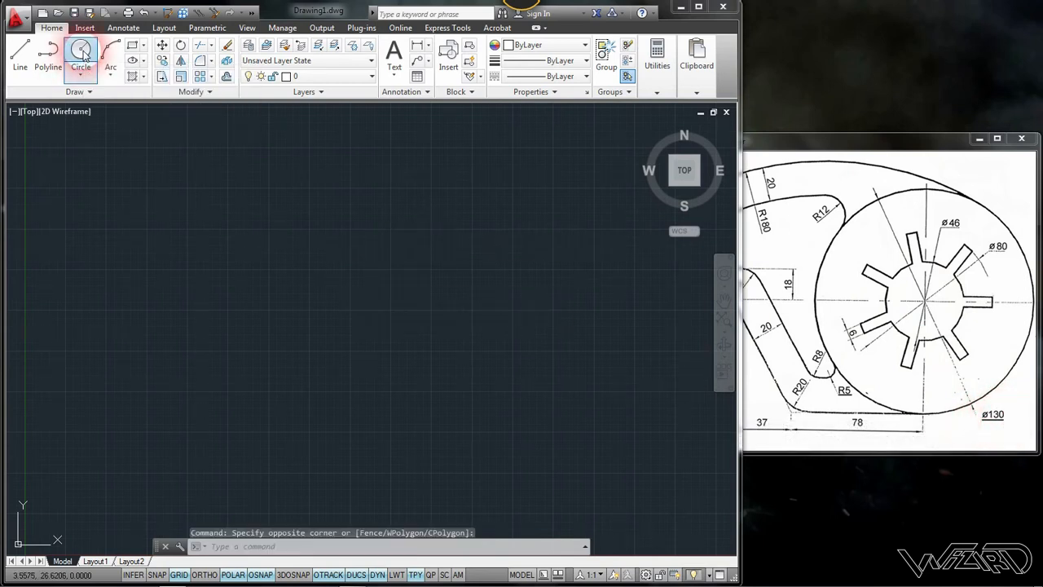
click(503, 323)
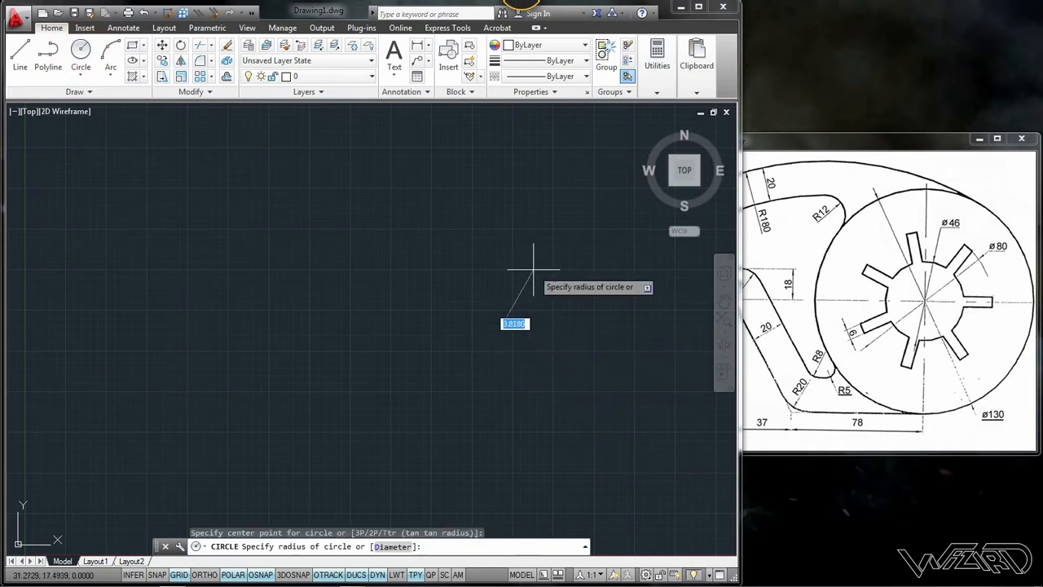
key(Return)
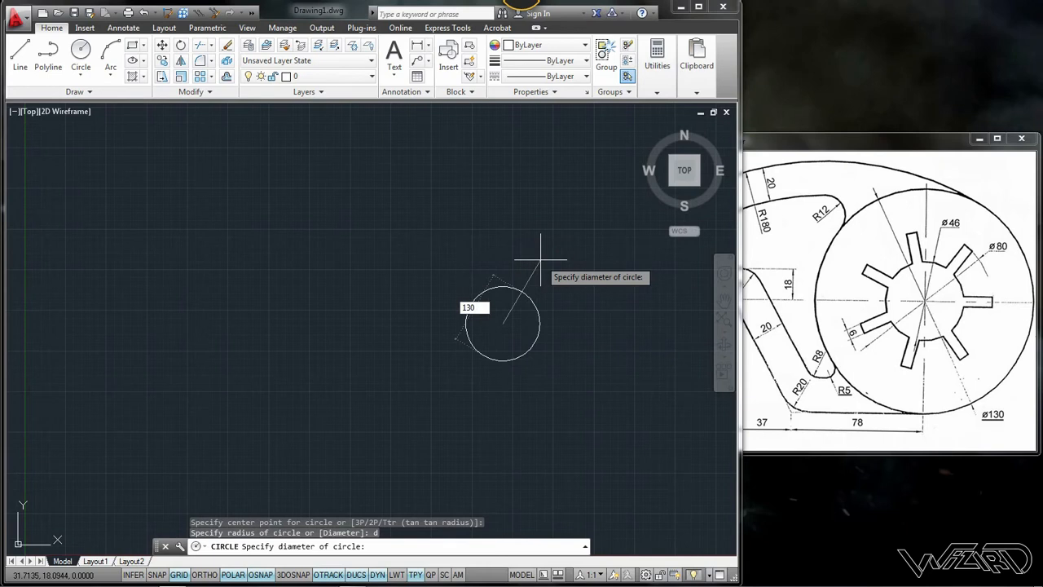
key(Return)
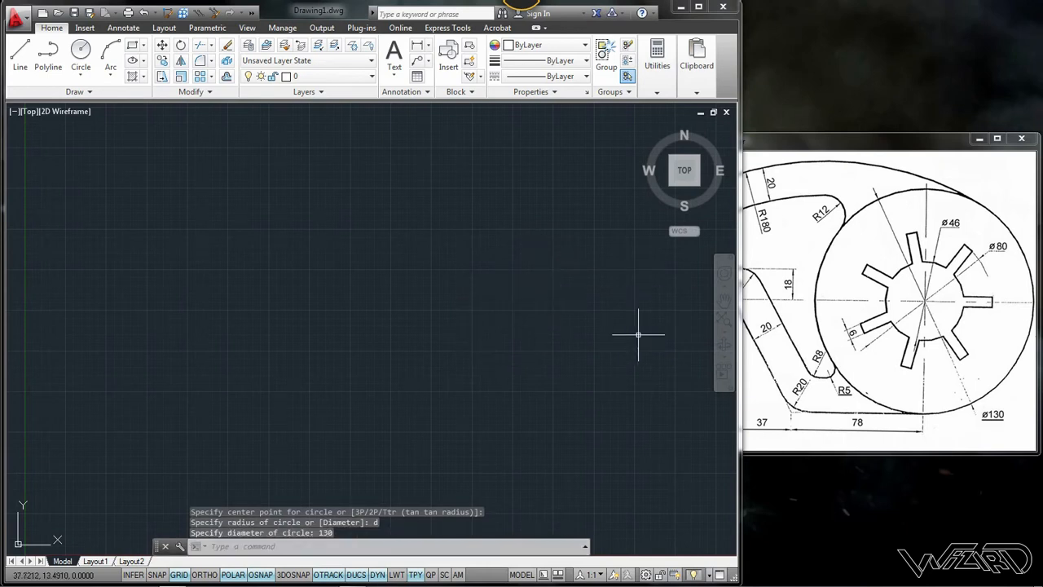
- Move the UCS origin out of the circle to a free spot below and to the left of it
click(722, 320)
scroll(443, 321, down, 4)
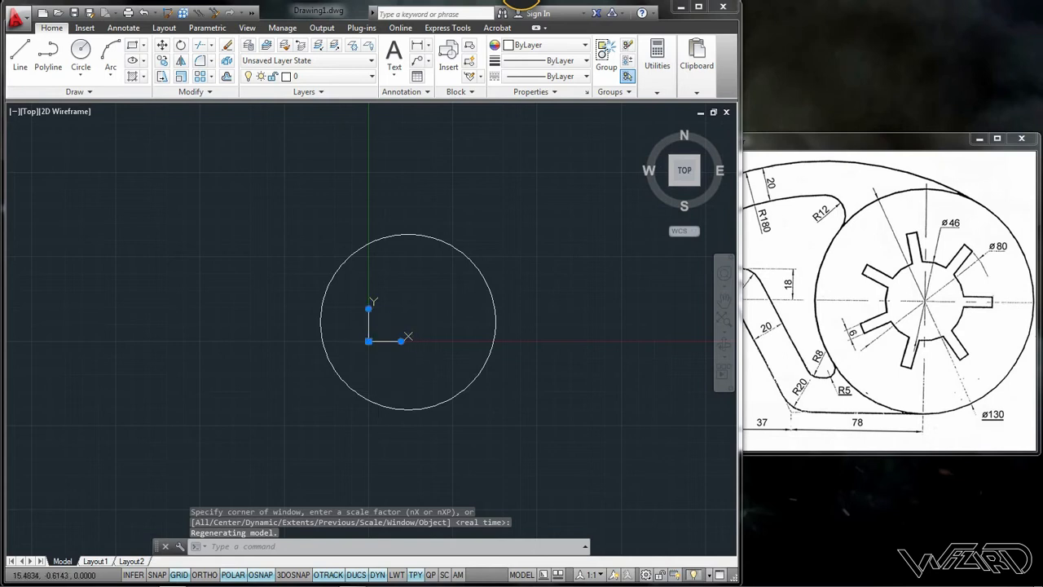
click(368, 341)
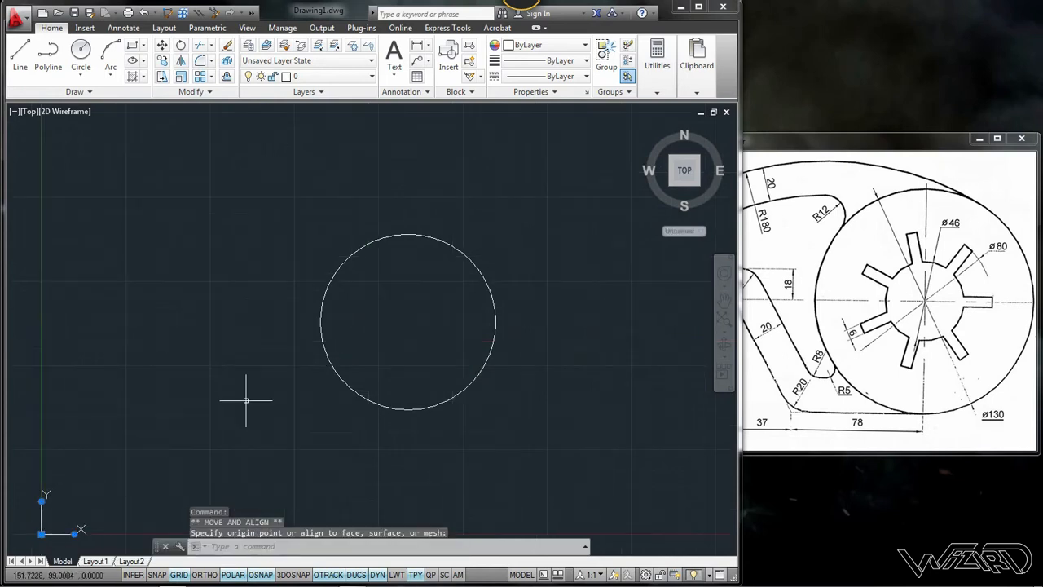
key(Escape)
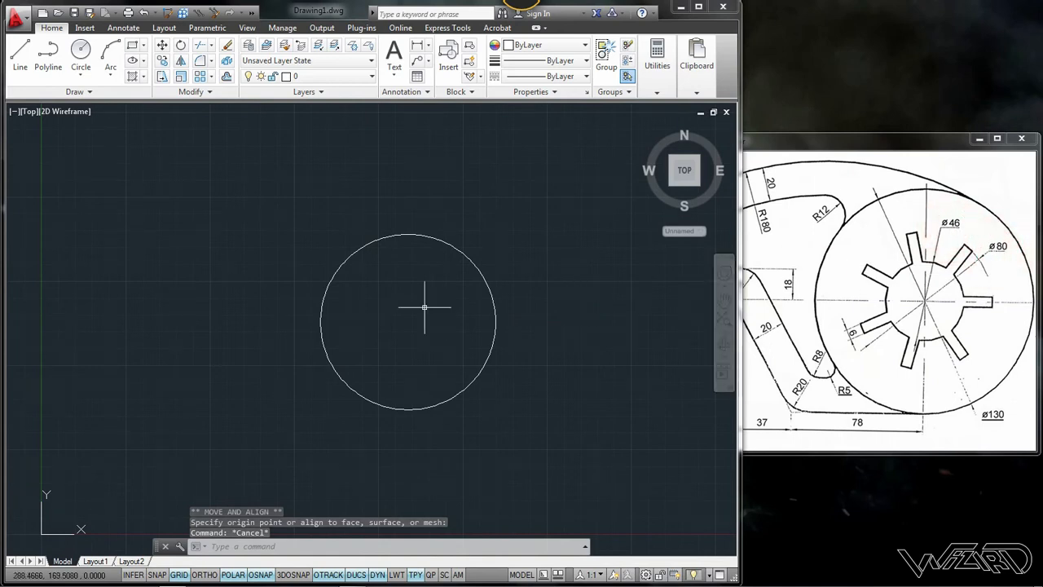
- Draw two circles with radii of 40 and 23, both concentric with the 130-diameter circle
text(c)
key(Return)
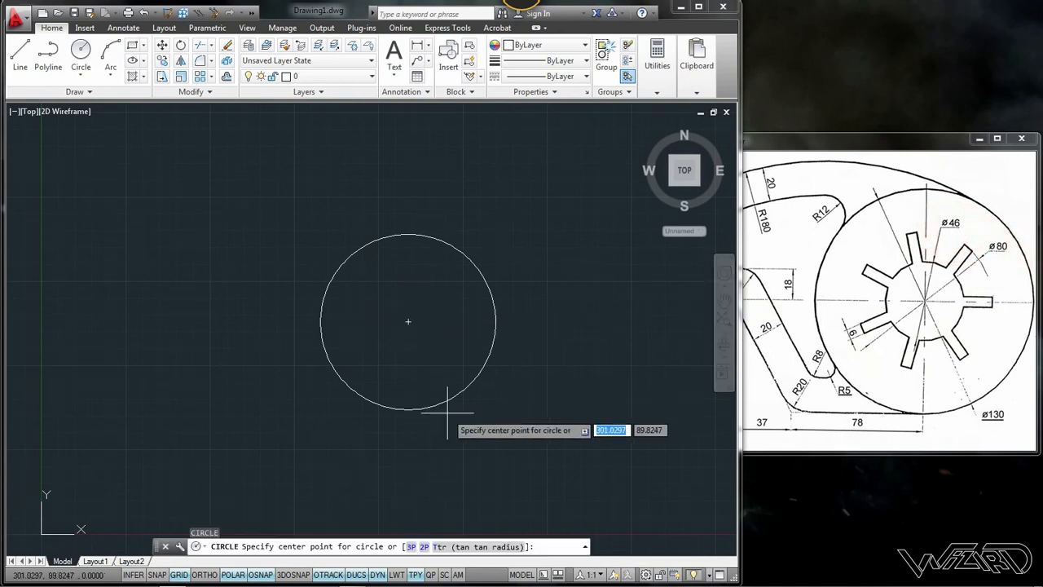
click(408, 322)
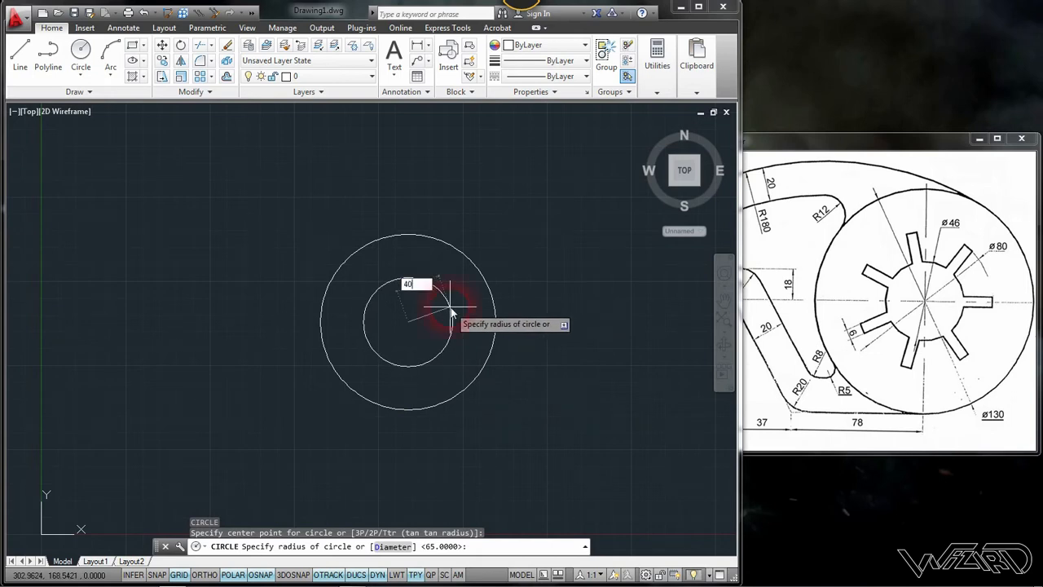
key(Return)
key(Return)
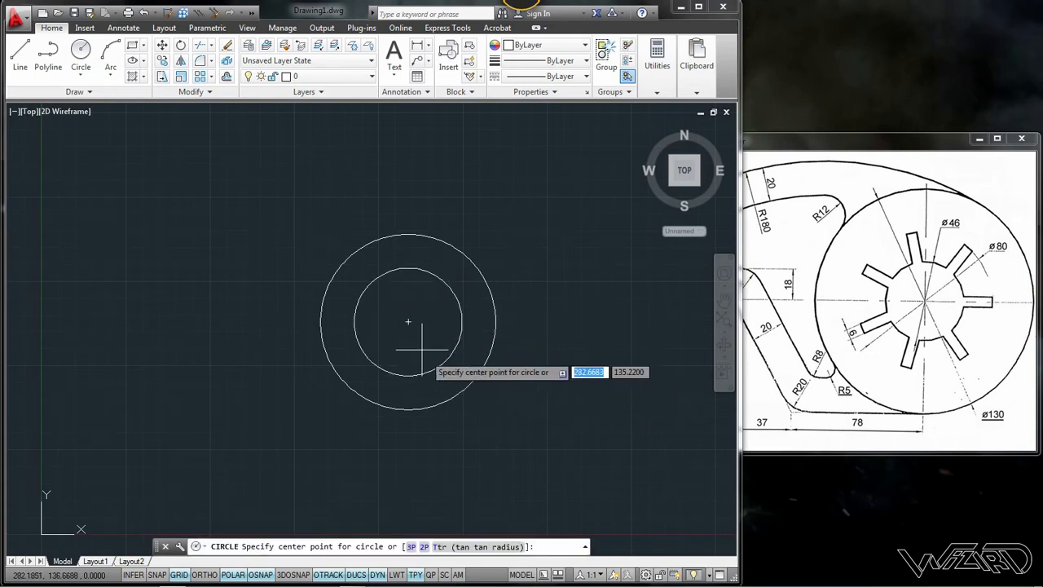
click(409, 321)
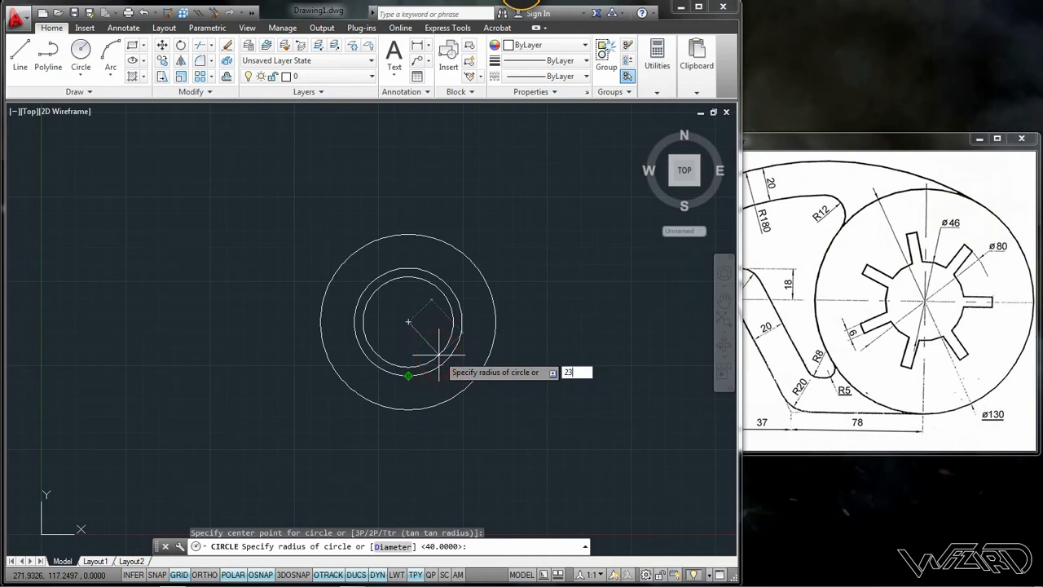
key(Return)
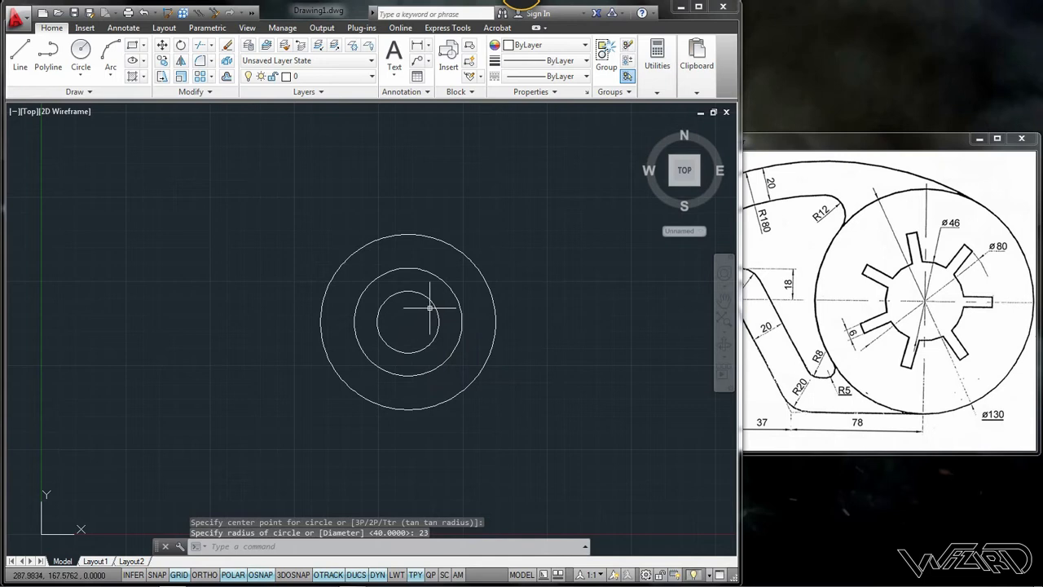
- Using tracking, draw a 52-diameter circle centred 158 units left and 18 units above the centre of the concentric circles
click(936, 309)
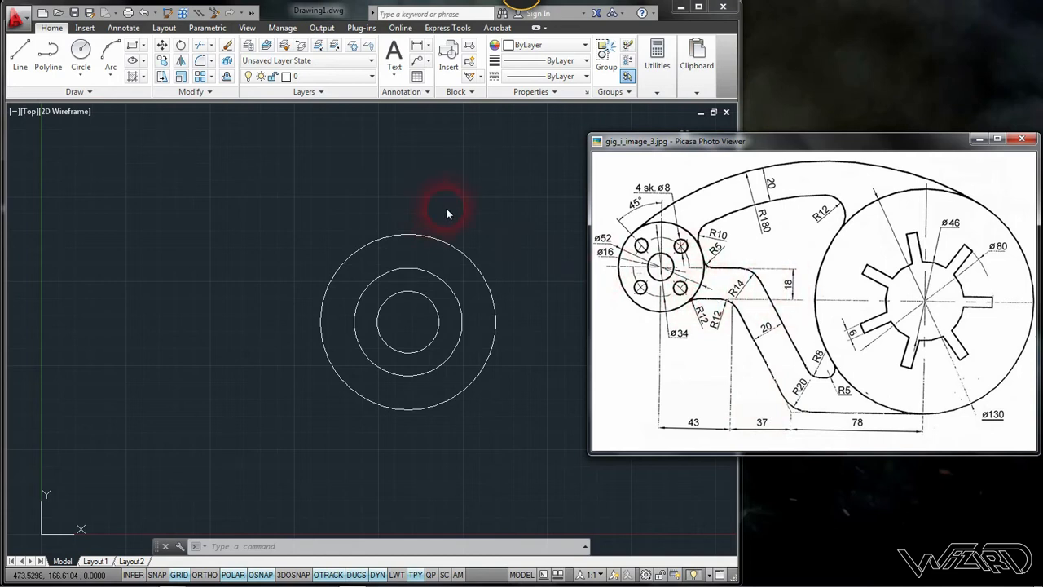
click(425, 199)
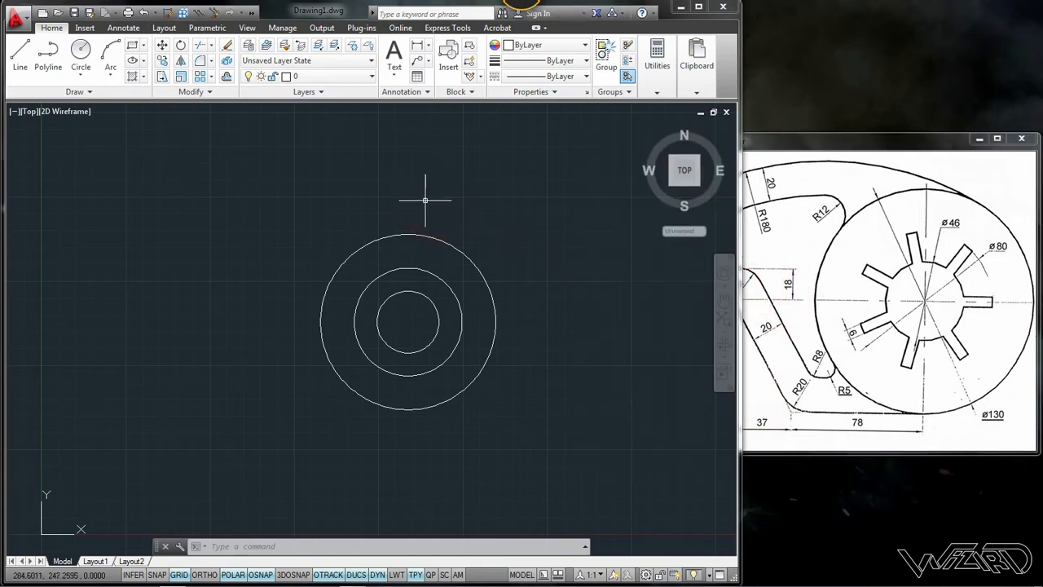
click(81, 51)
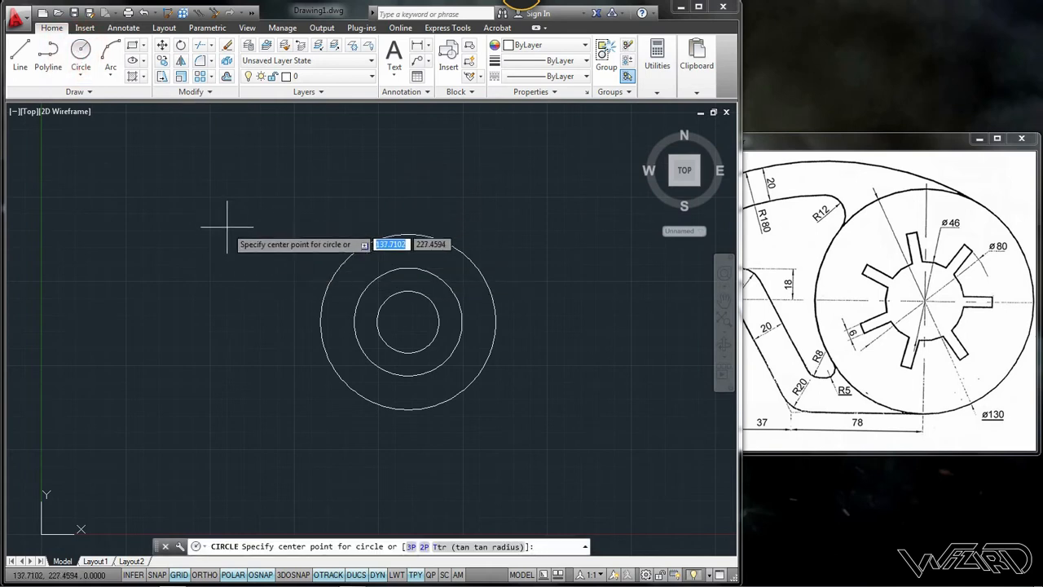
text(tk)
key(Return)
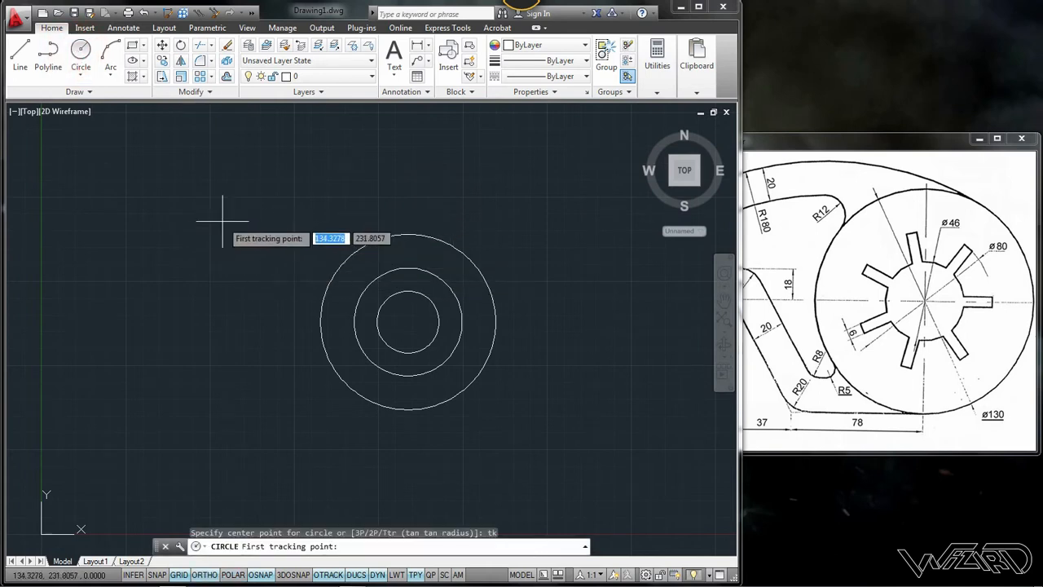
click(408, 322)
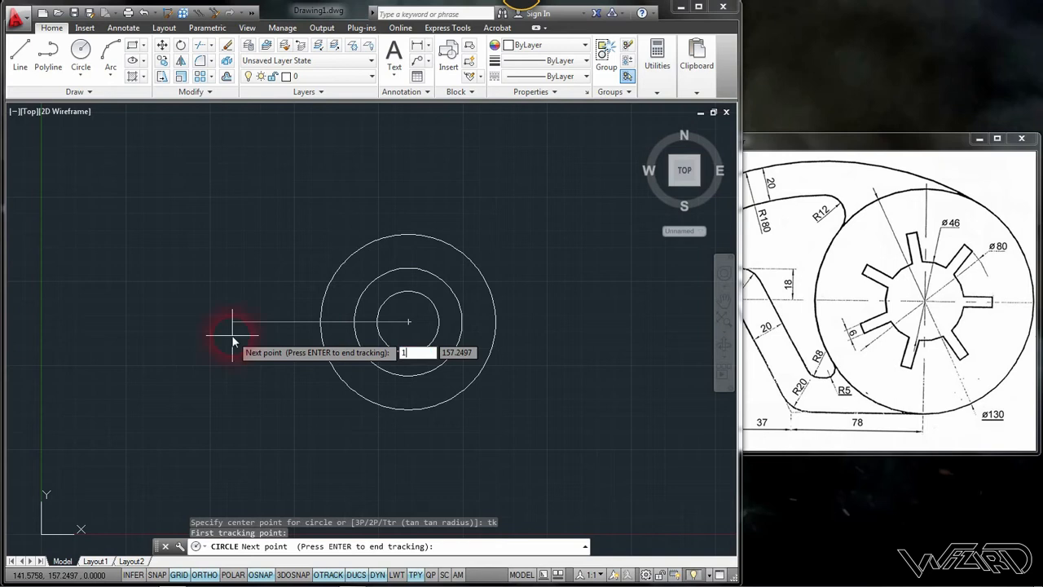
key(Return)
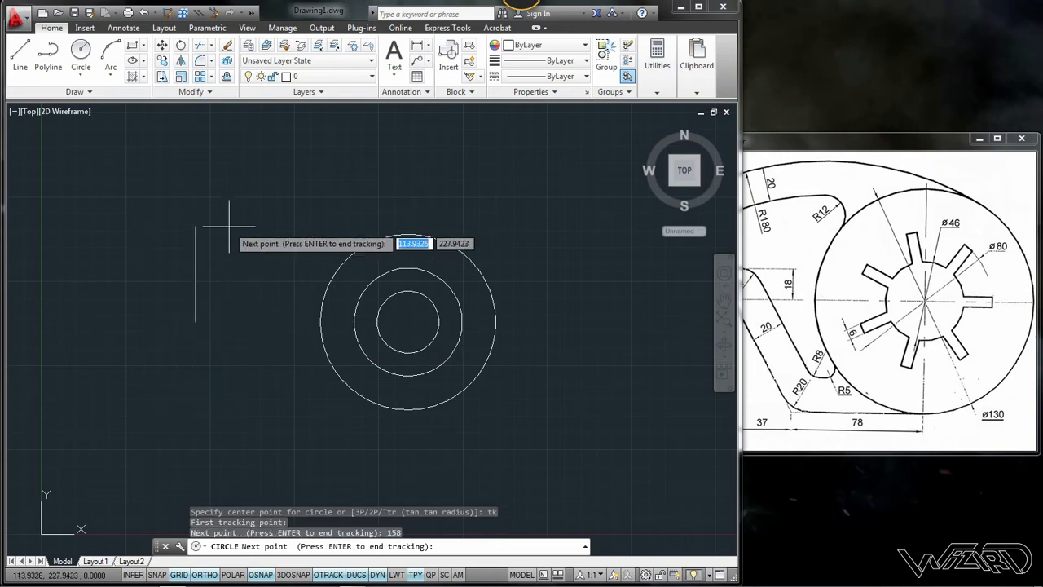
text(18)
key(Return)
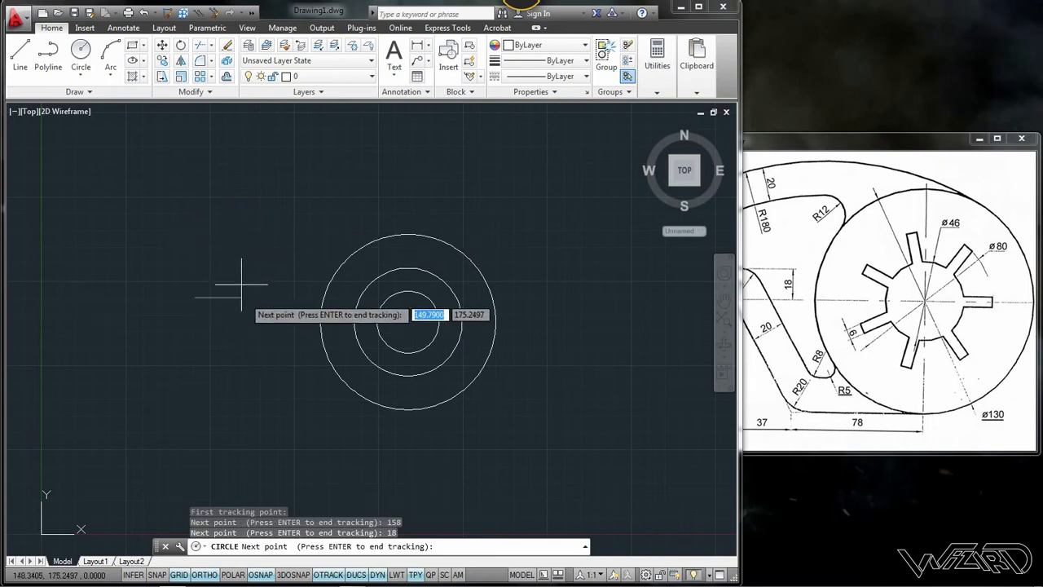
key(Return)
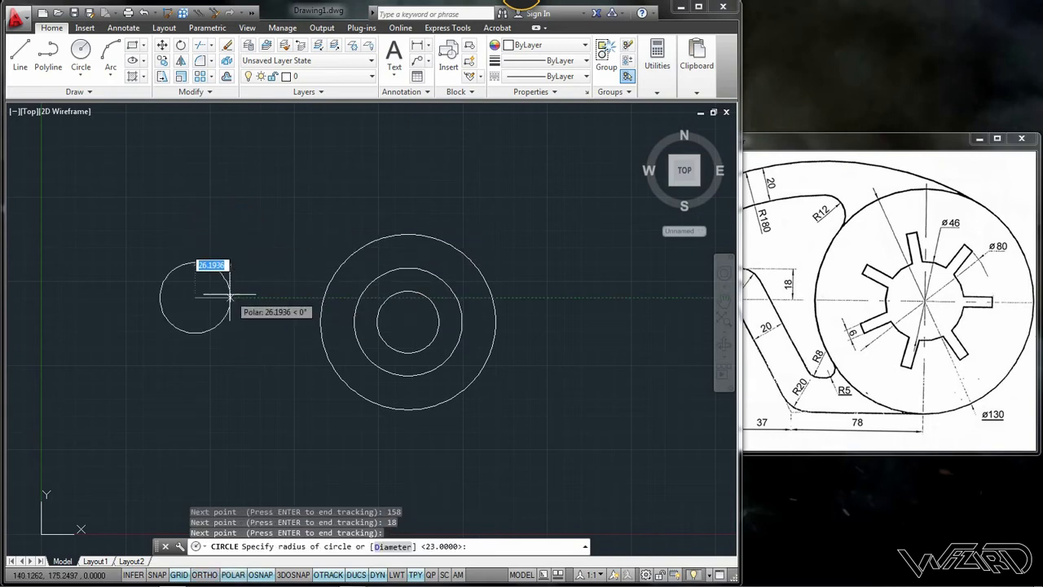
text(d)
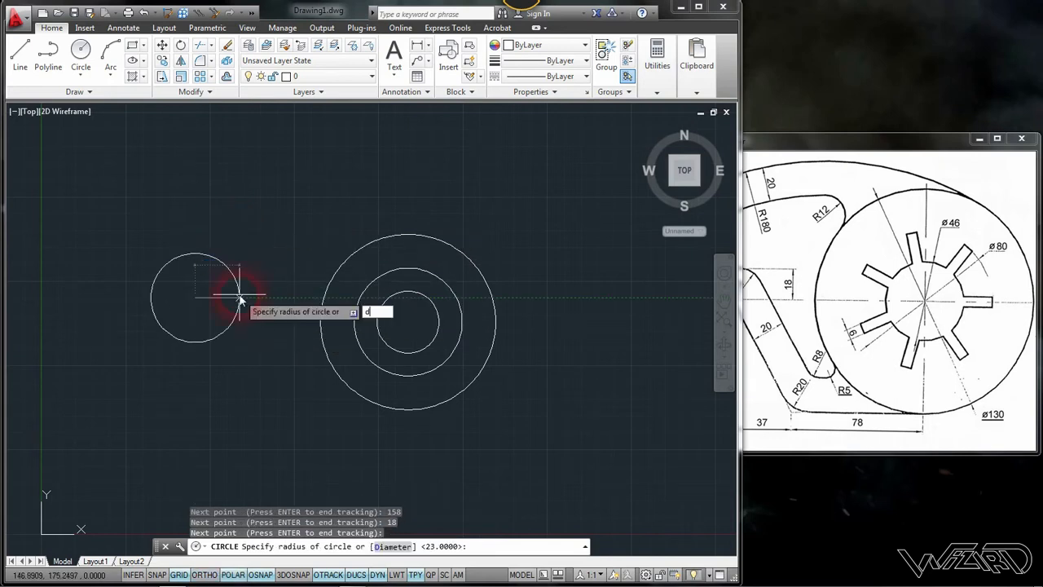
key(Return)
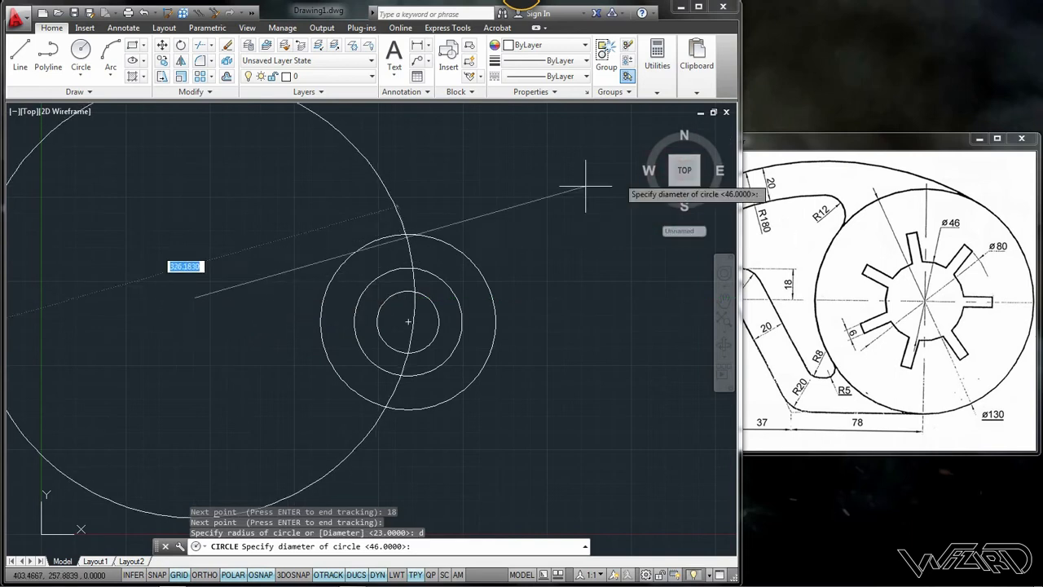
text(52)
key(Return)
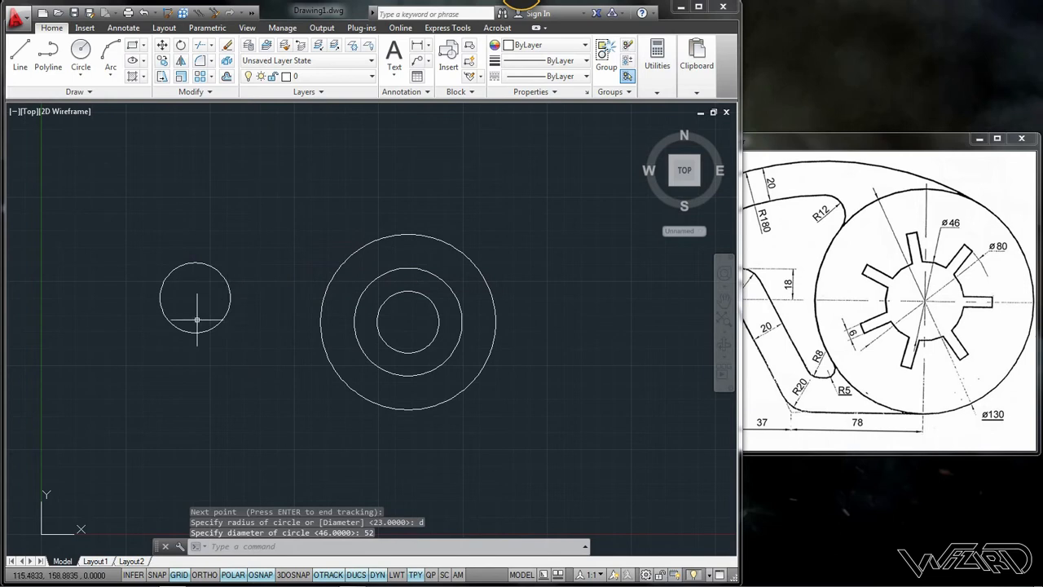
- Move the reference image clear of the drawing window and add a circle of radius 8 concentric with the 52-diameter circle
drag(857, 140, 1001, 145)
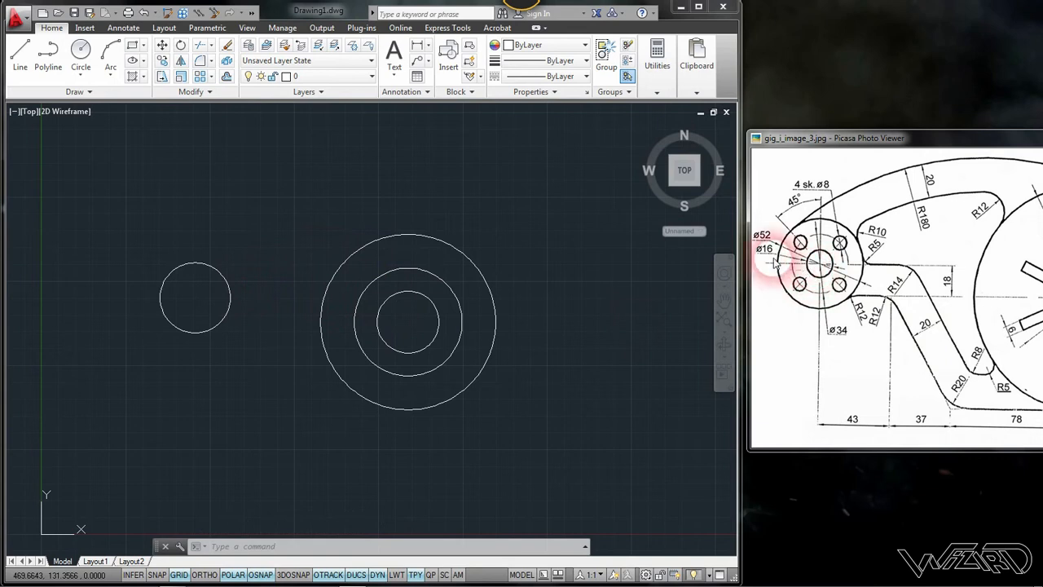
click(257, 286)
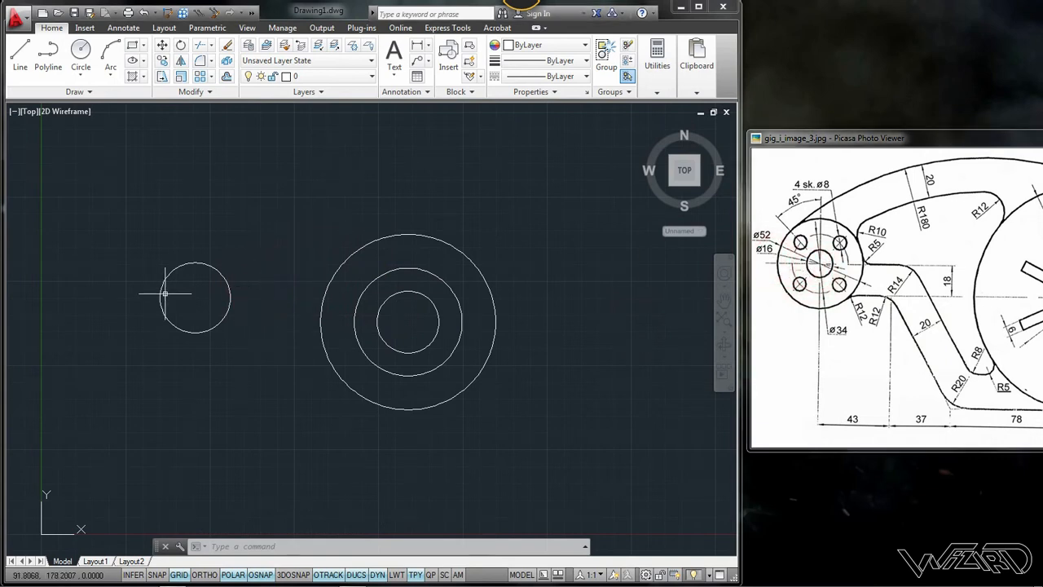
text(c)
key(Return)
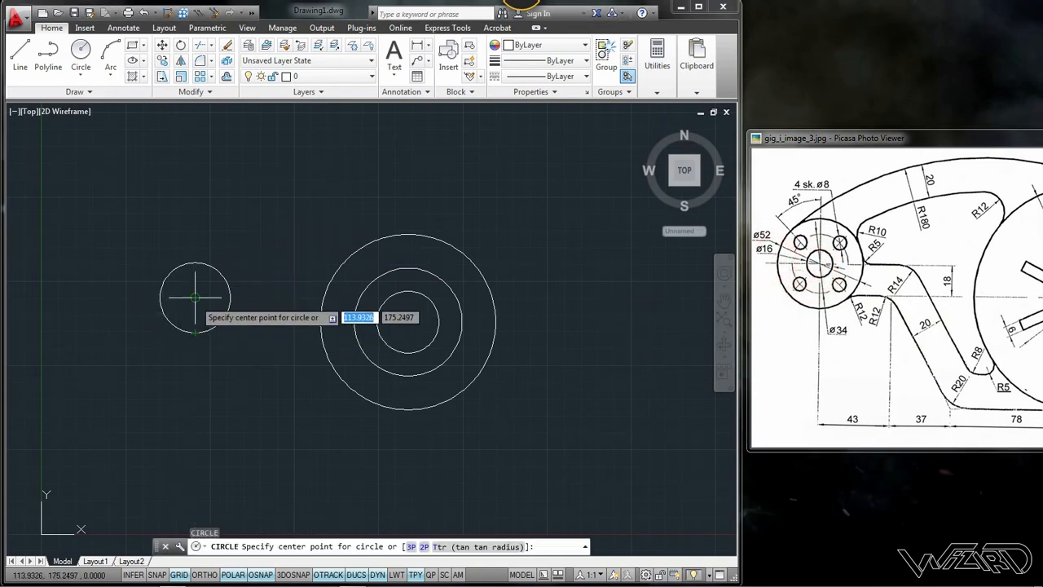
click(186, 296)
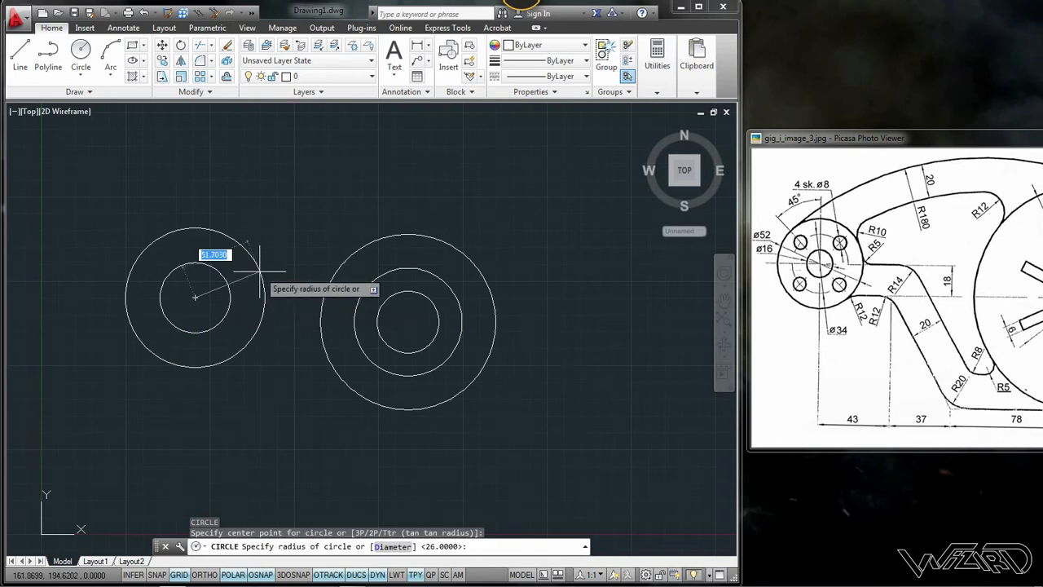
text(8)
key(Return)
scroll(182, 293, up, 4)
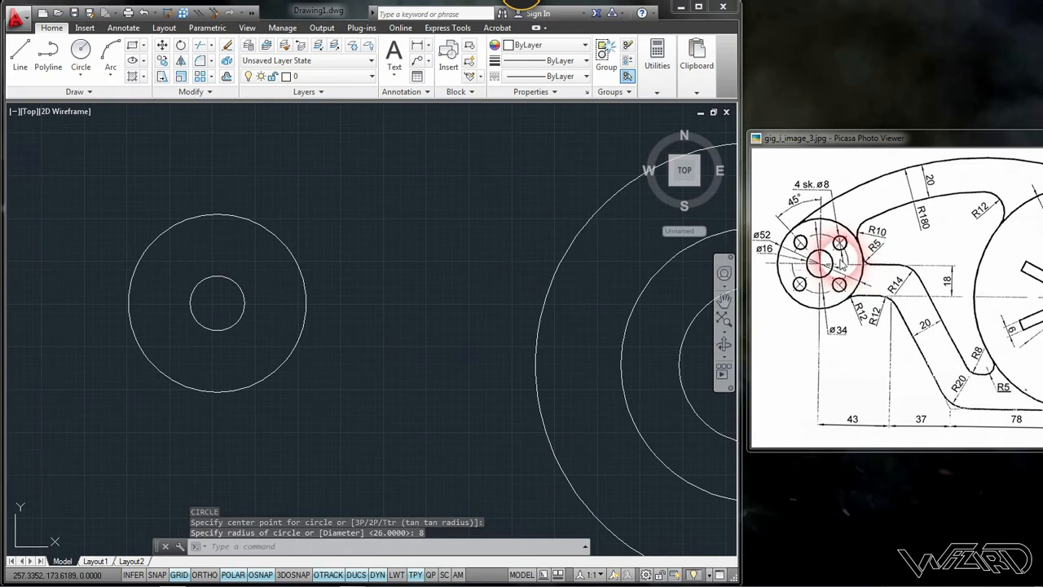
text(l)
key(Return)
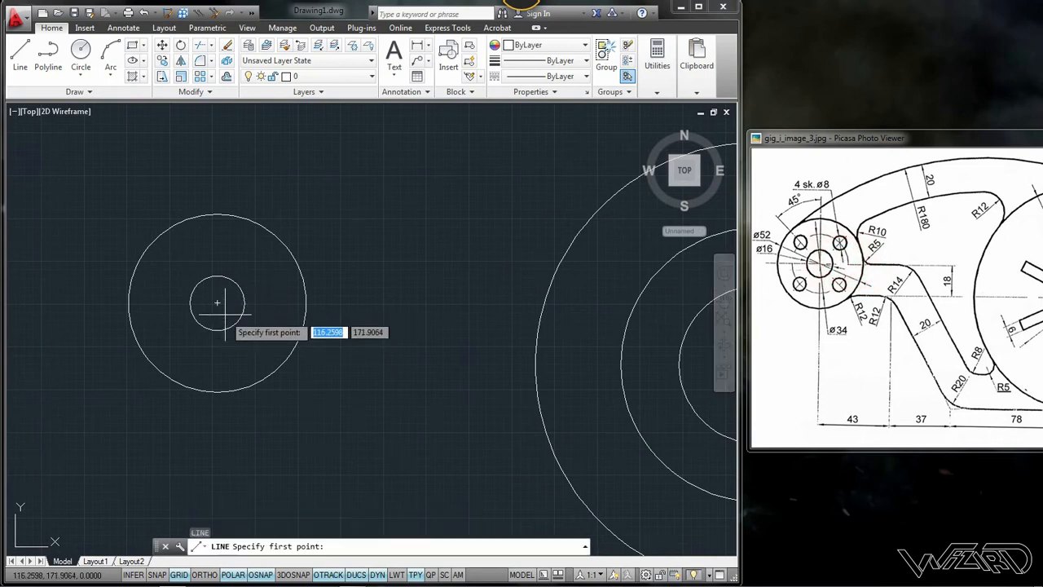
click(217, 304)
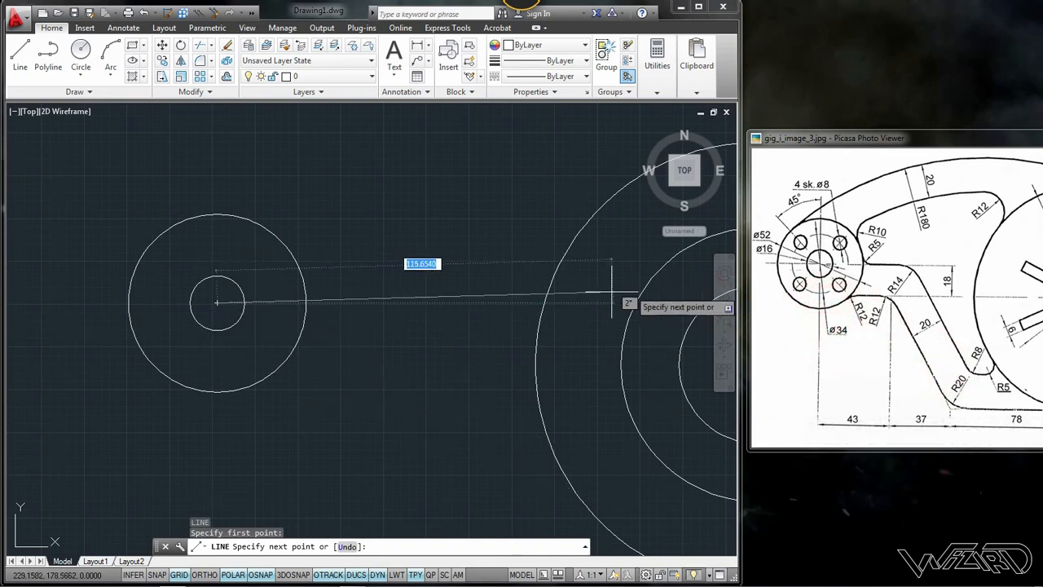
key(Return)
- Draw a circle with a diameter of 34 concentric with the 52-diameter circle
text(c)
key(Return)
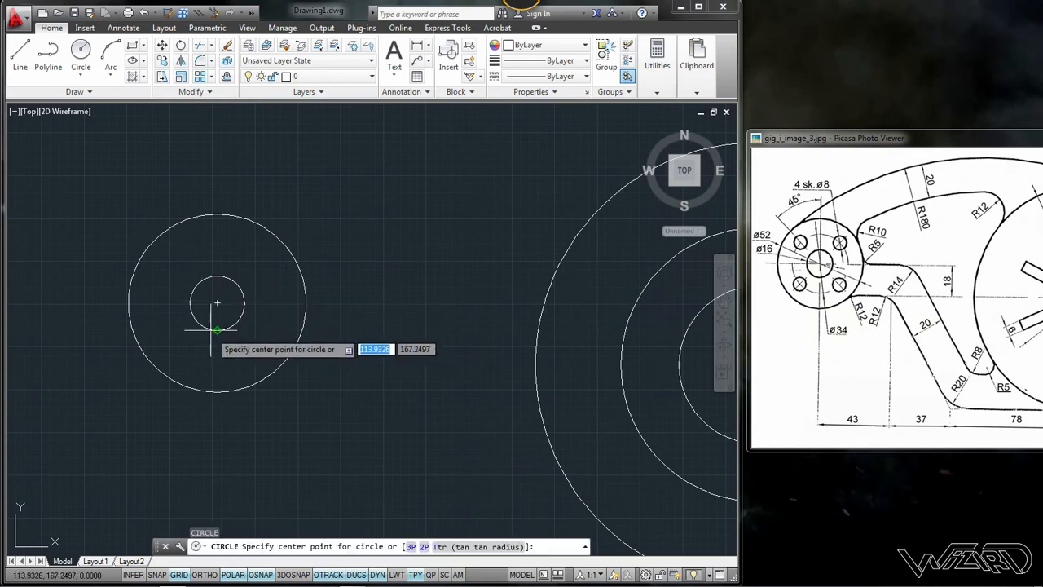
click(217, 302)
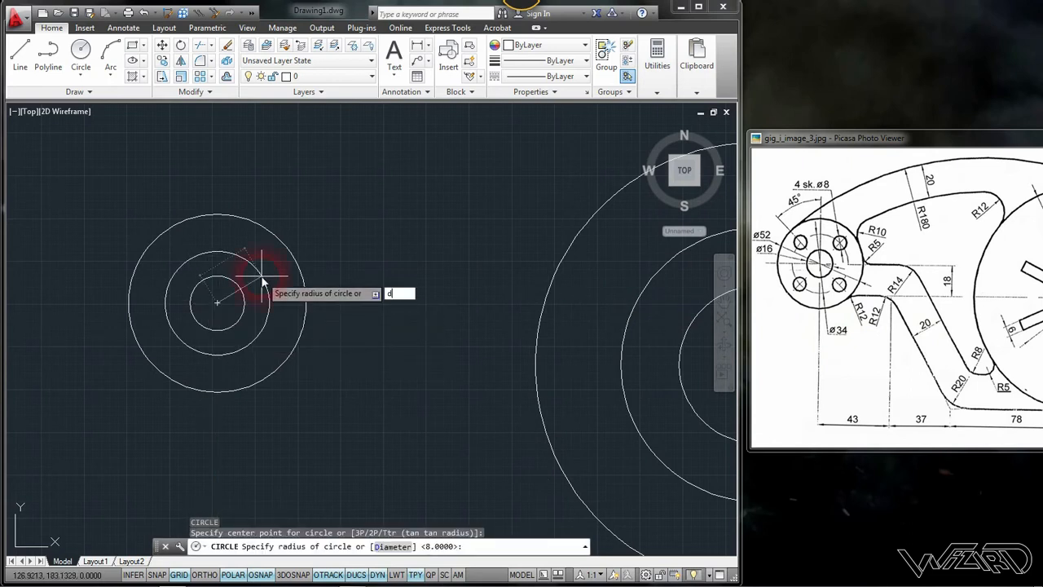
text(d)
key(Return)
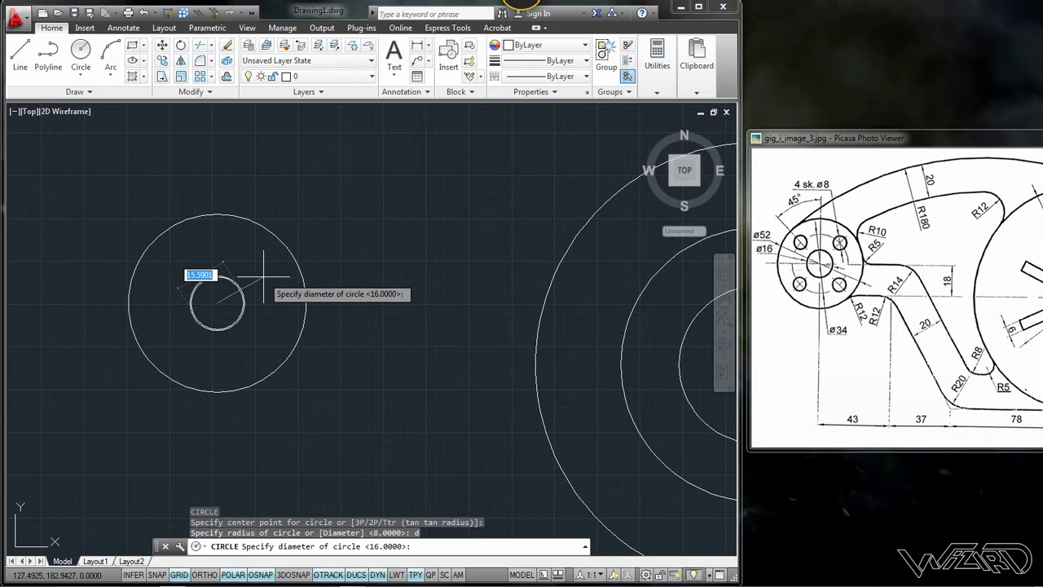
key(Return)
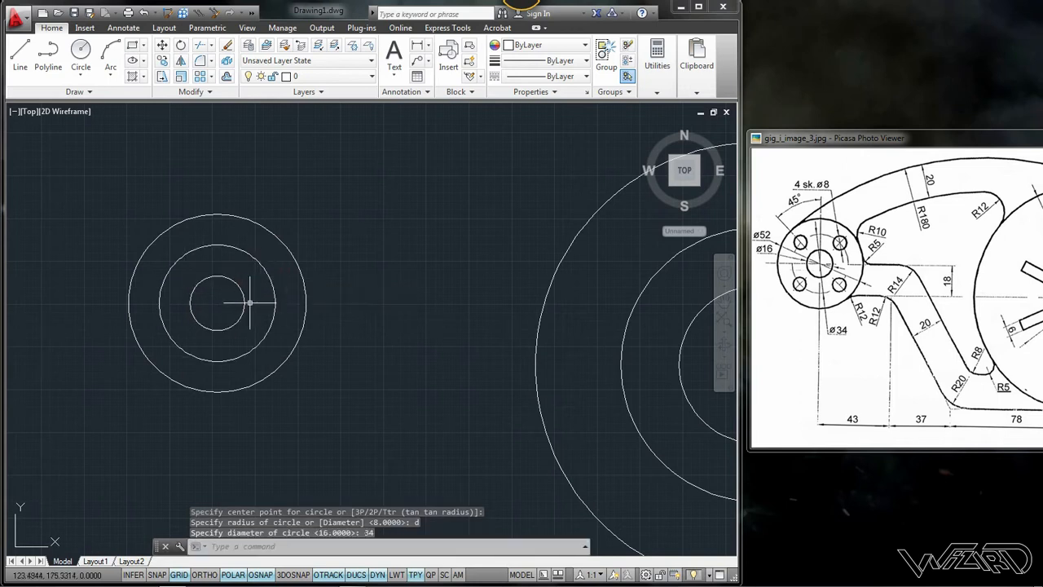
- Draw a horizontal line from the centre of the 52-diameter circle to the right quadrant of the 34-diameter circle
text(l)
key(Return)
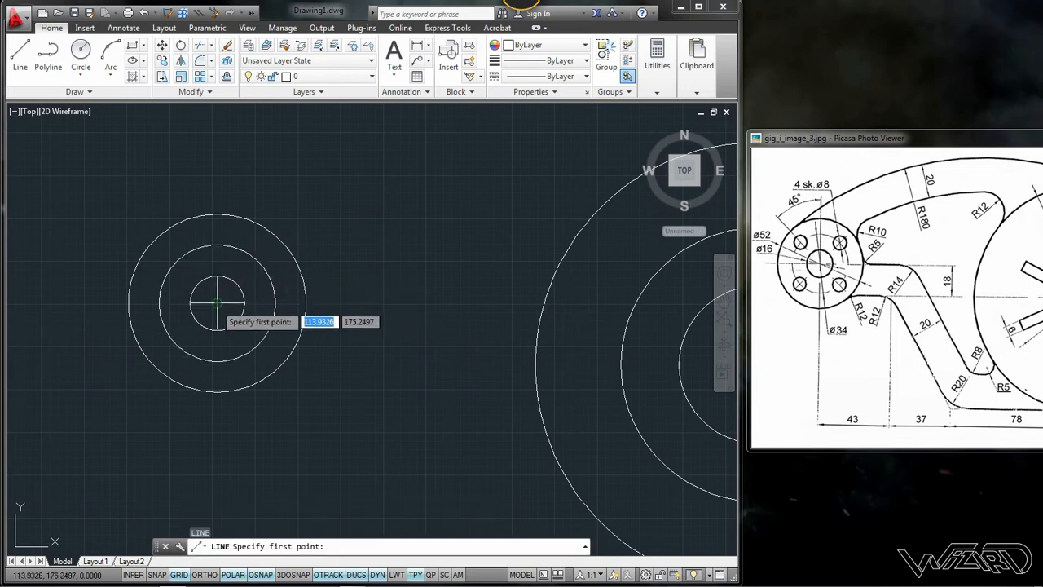
click(217, 302)
click(274, 302)
key(Return)
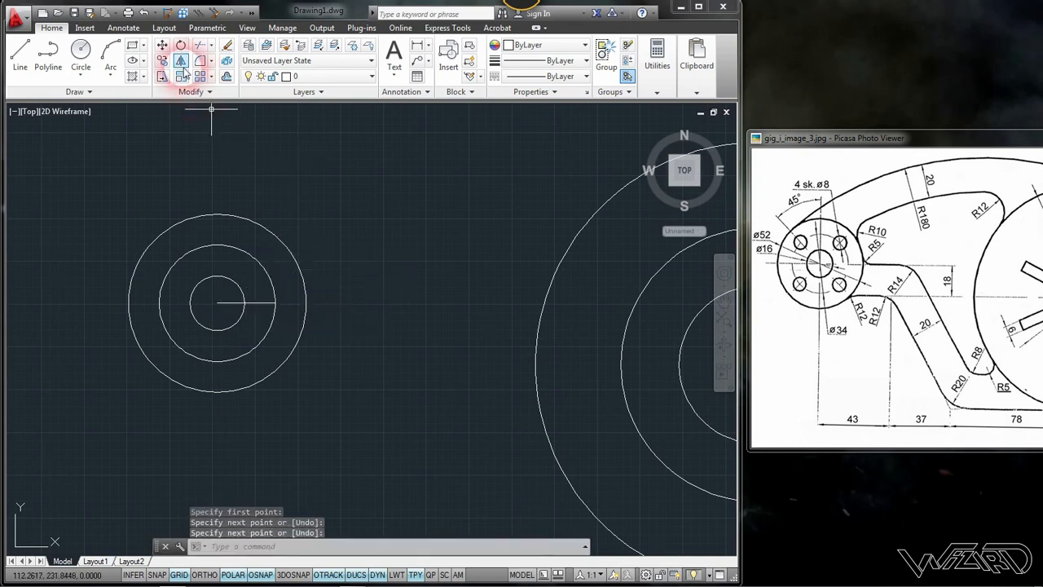
- Rotate the horizontal radius line 45 degrees counterclockwise about the centre of the small concentric circles
click(181, 45)
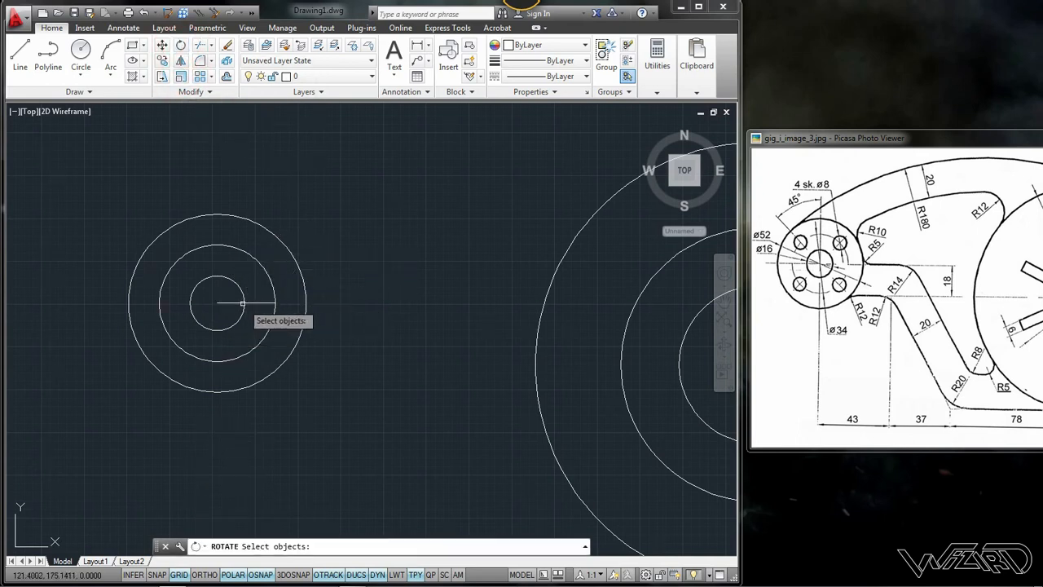
key(Return)
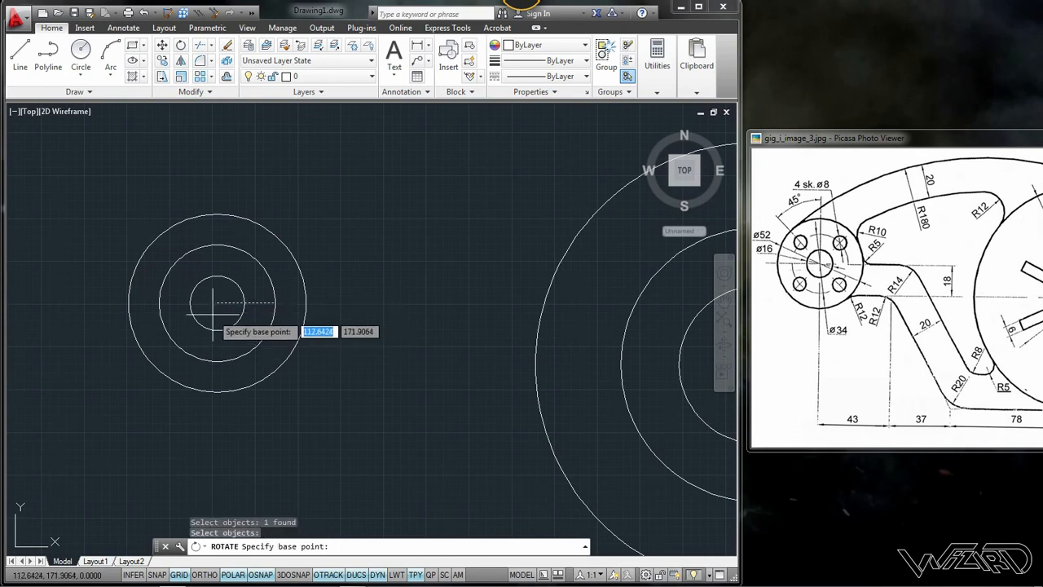
click(218, 303)
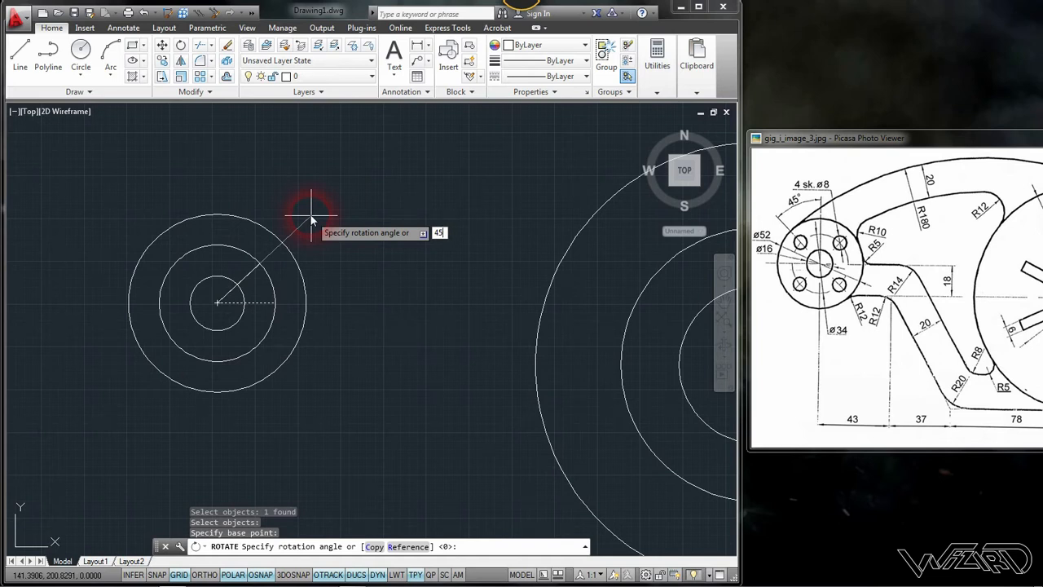
key(Return)
key(Return)
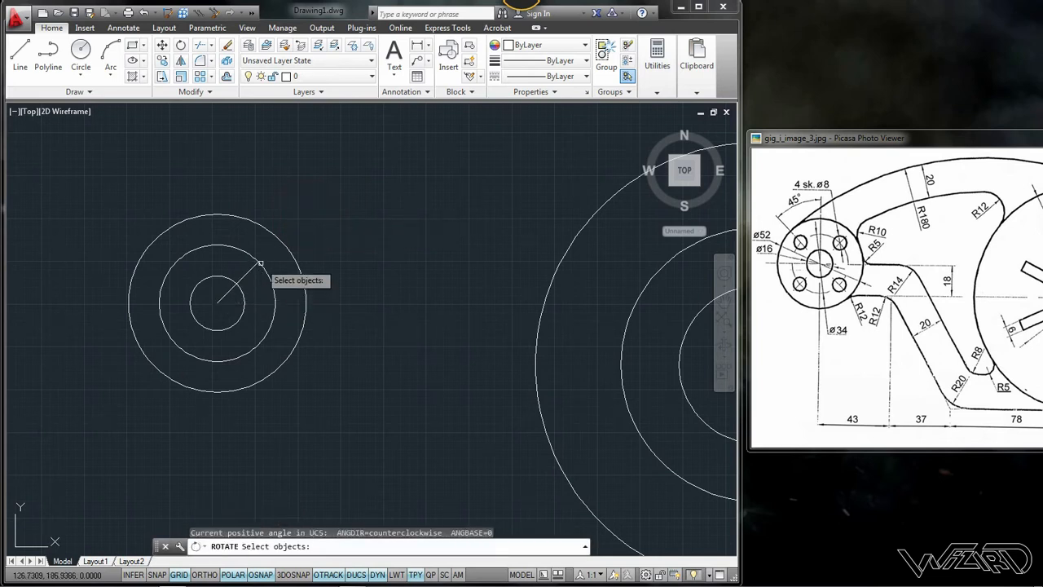
key(Escape)
- Draw a circle of radius 4 centred where the 45-degree line meets the 34-diameter circle
click(82, 55)
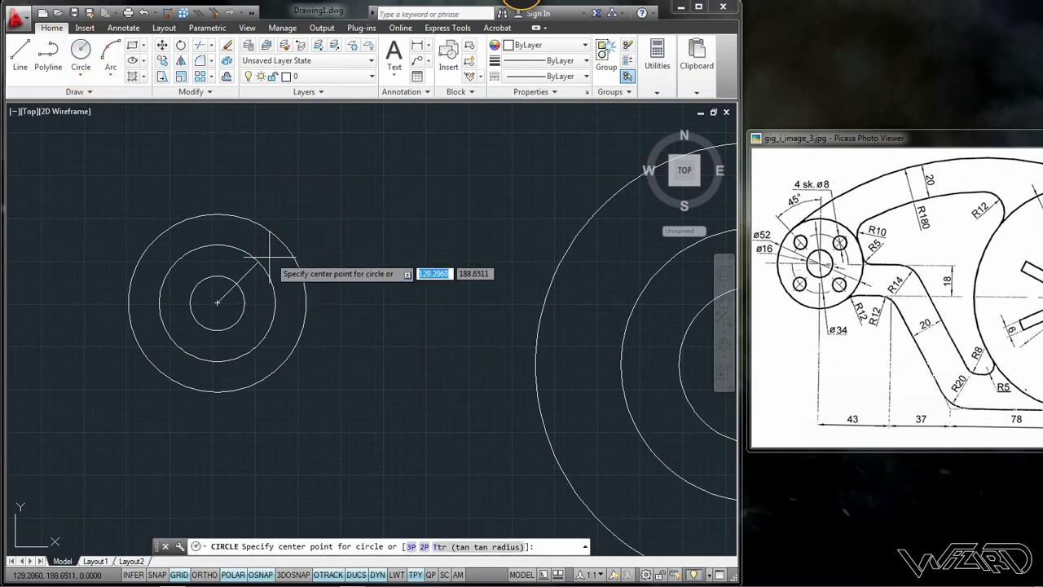
click(257, 261)
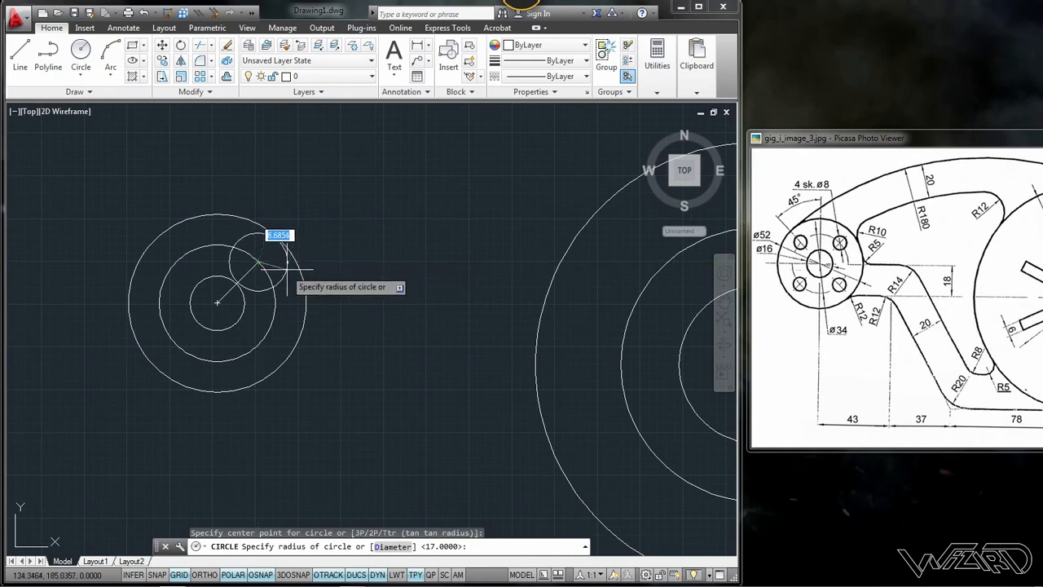
text(4)
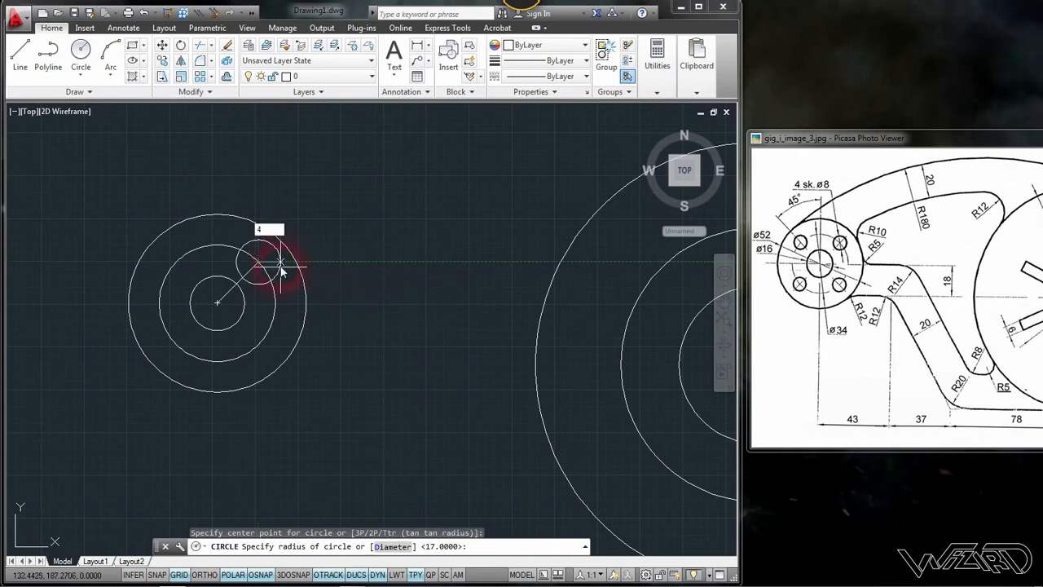
key(Return)
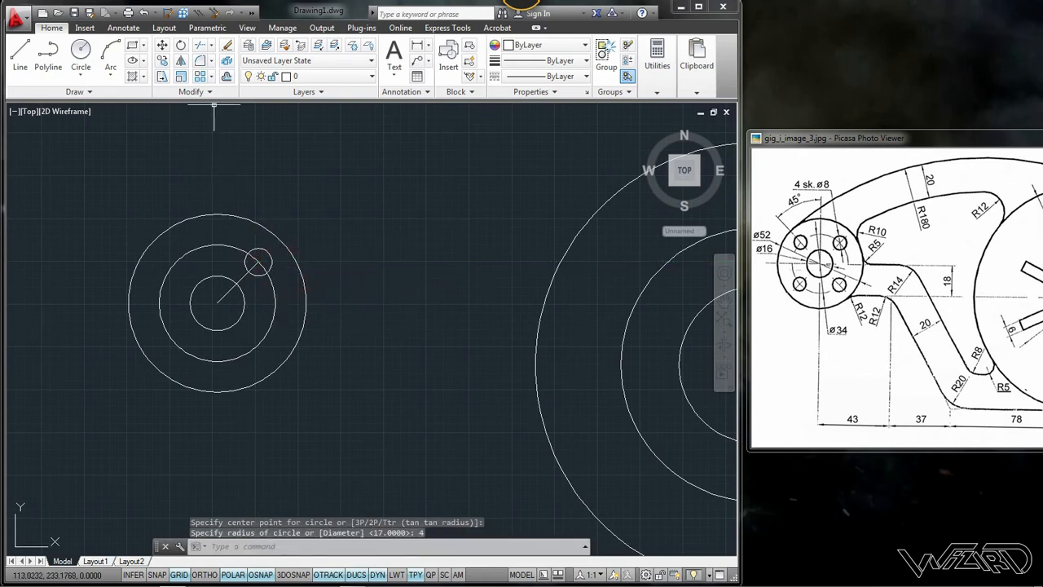
- Create a polar array of the radius-4 circle with 4 items over 360 degrees about the centre of the 52-diameter circle
click(212, 76)
click(221, 148)
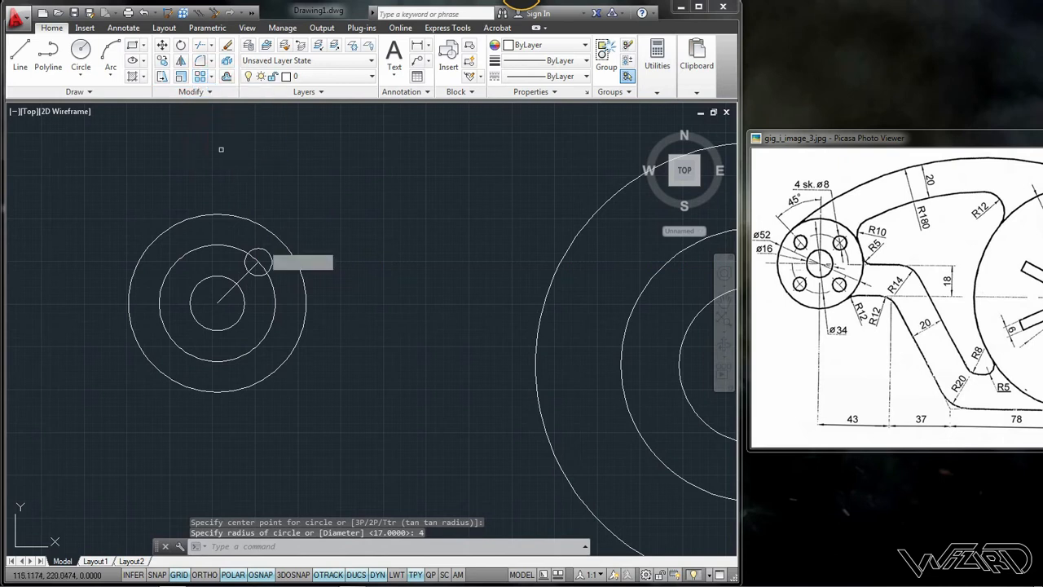
click(272, 269)
key(Return)
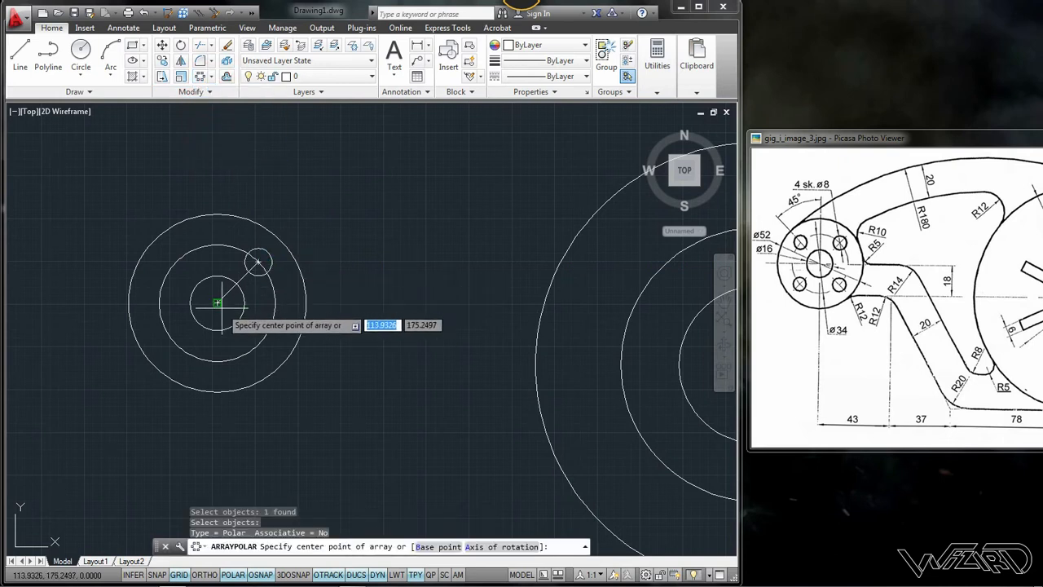
click(216, 303)
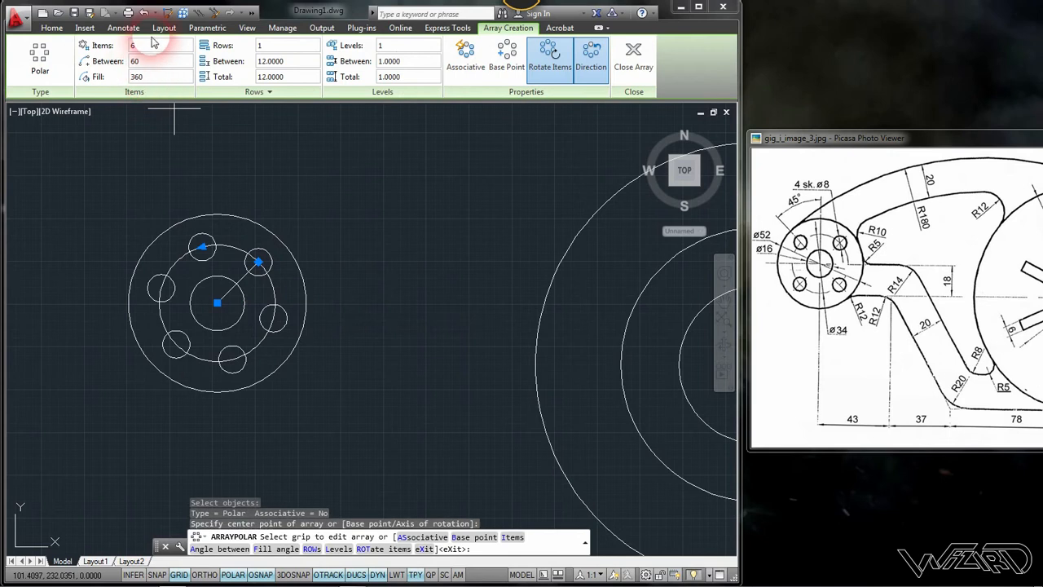
click(130, 46)
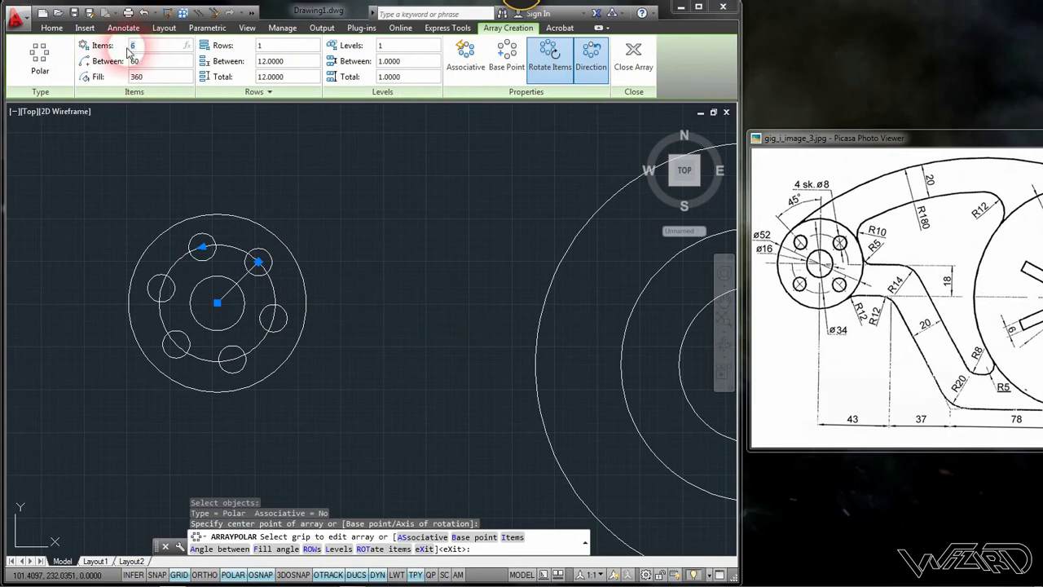
key(Return)
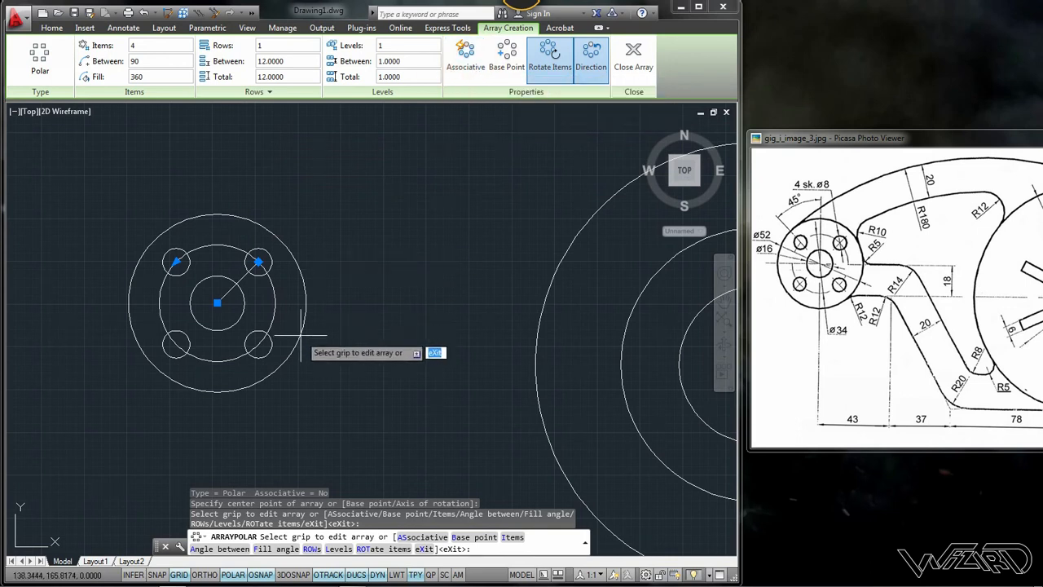
key(Return)
- Bring the full reference image into view, widen the drawing window and return to the drawing
scroll(277, 318, down, 4)
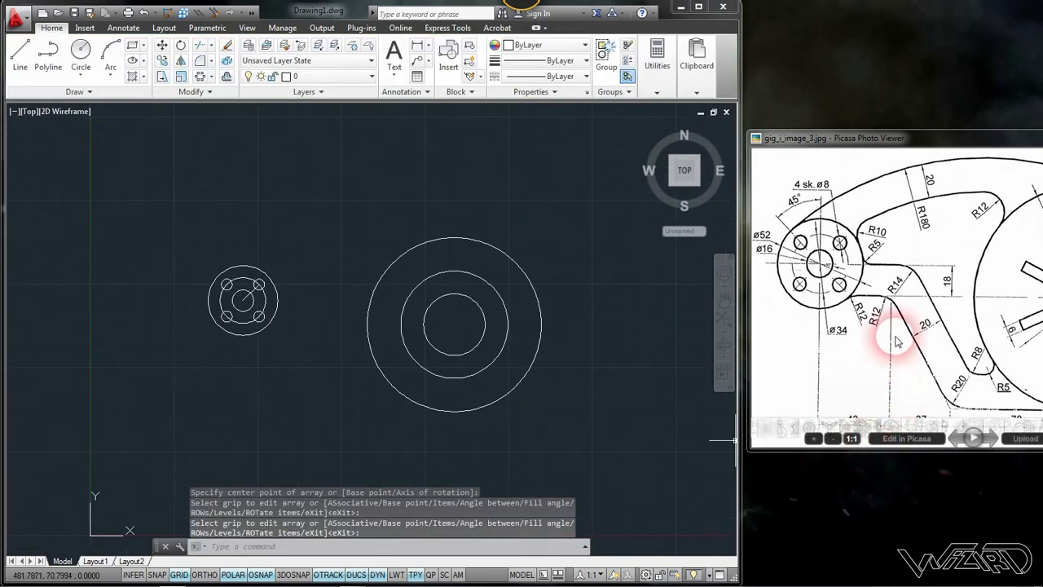
drag(880, 135, 748, 138)
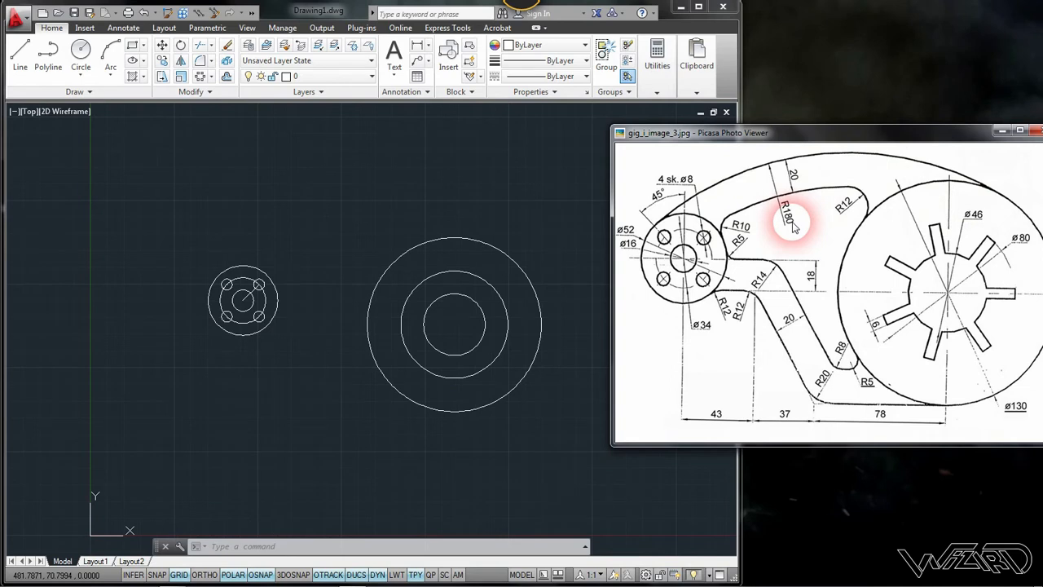
drag(739, 72, 854, 82)
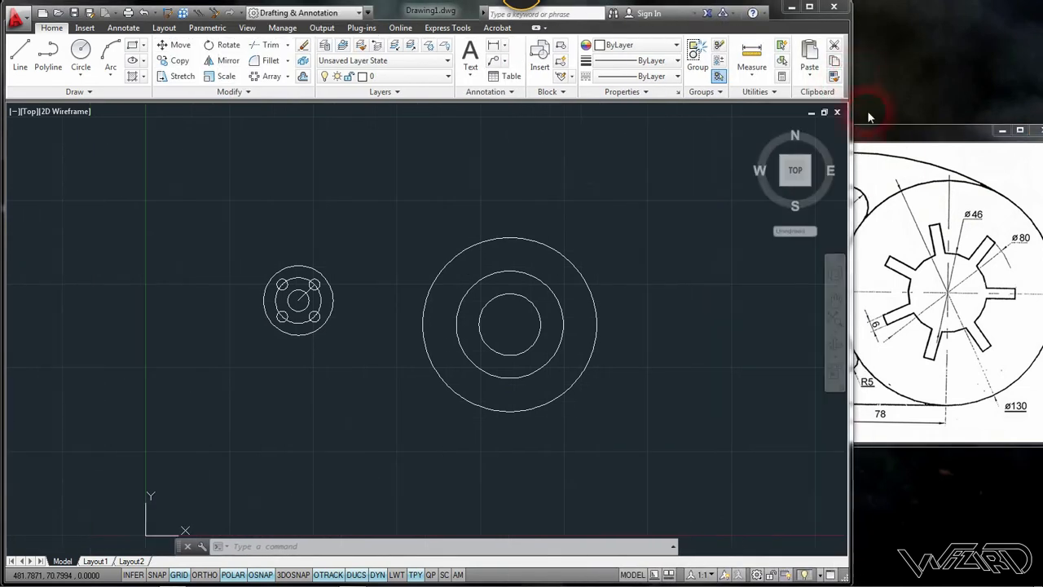
click(885, 137)
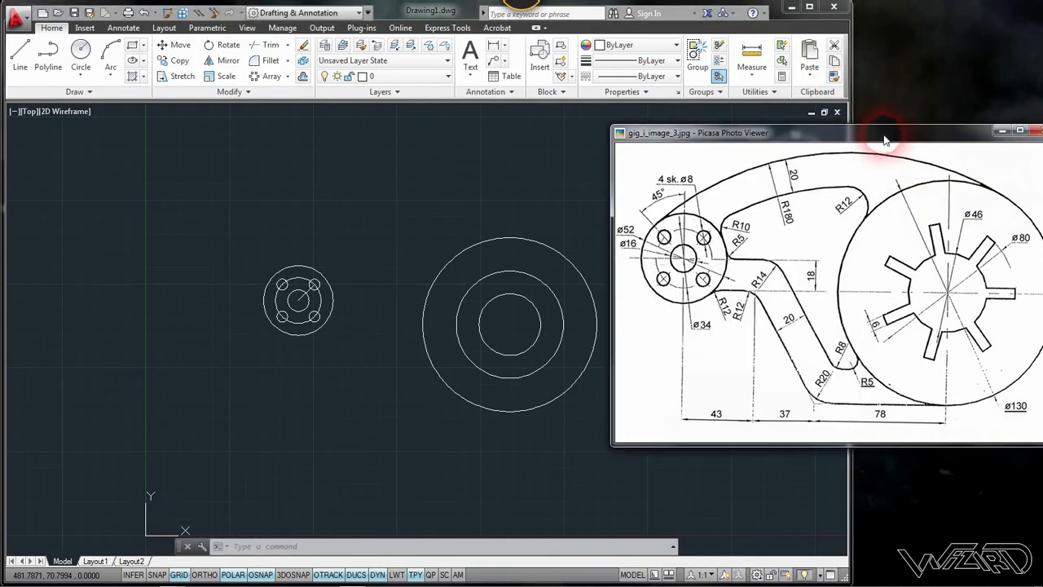
click(499, 205)
- Try a tangent-tangent-radius circle of radius 180 on the facing upper sides of the 52- and 130-diameter circles, and erase it
click(80, 50)
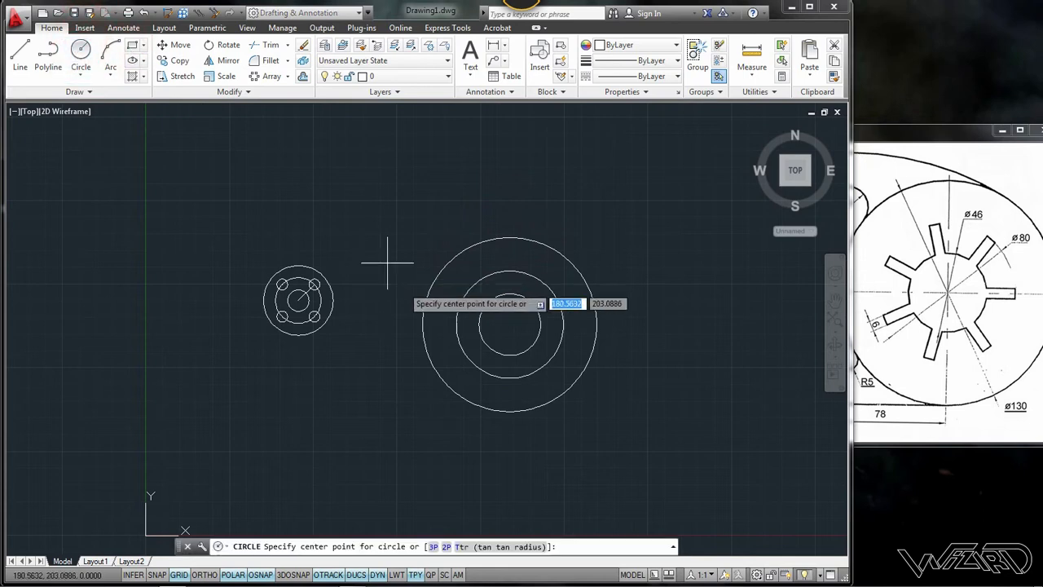
click(476, 548)
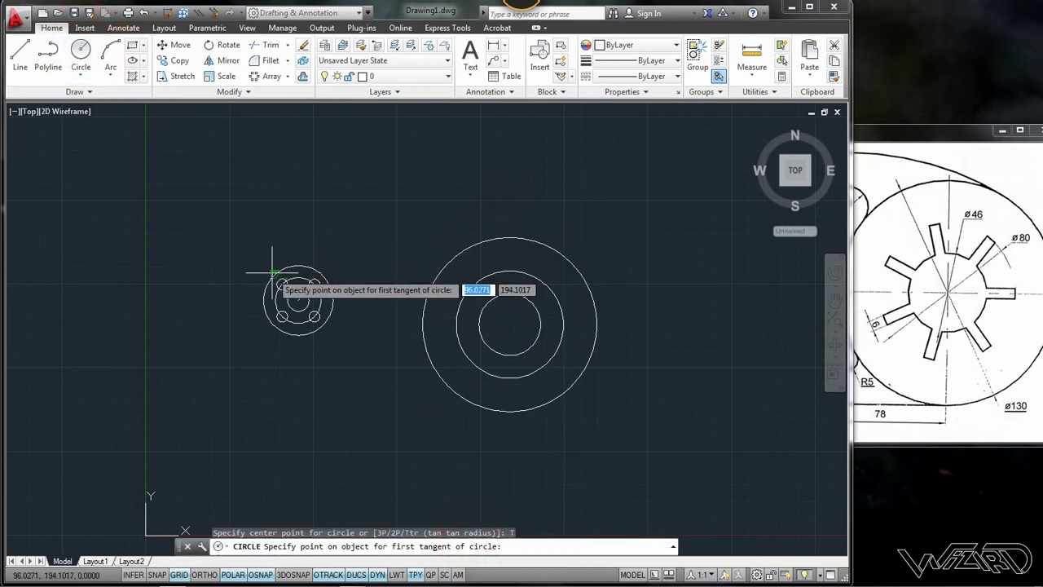
click(316, 265)
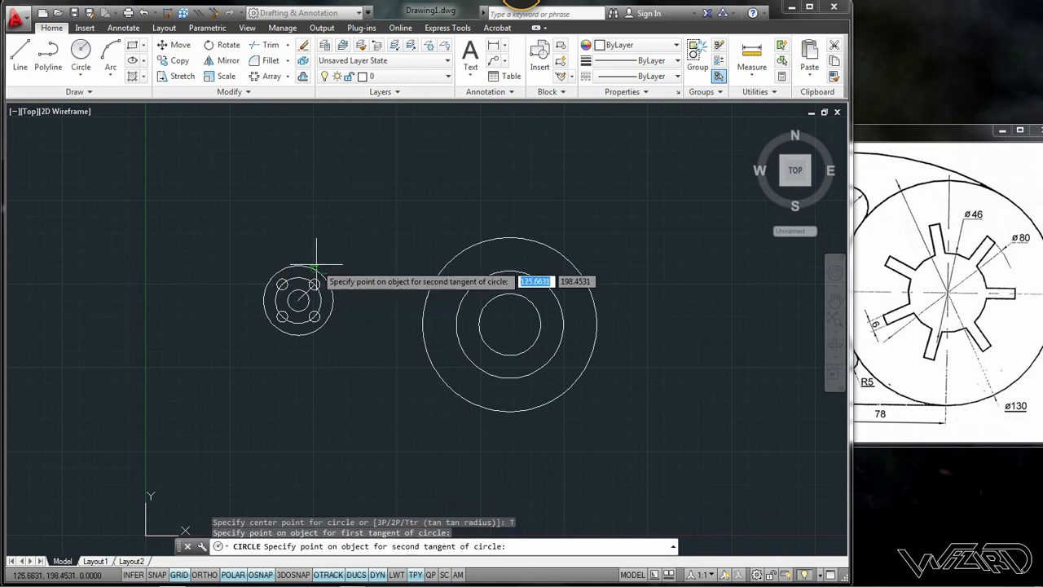
click(447, 241)
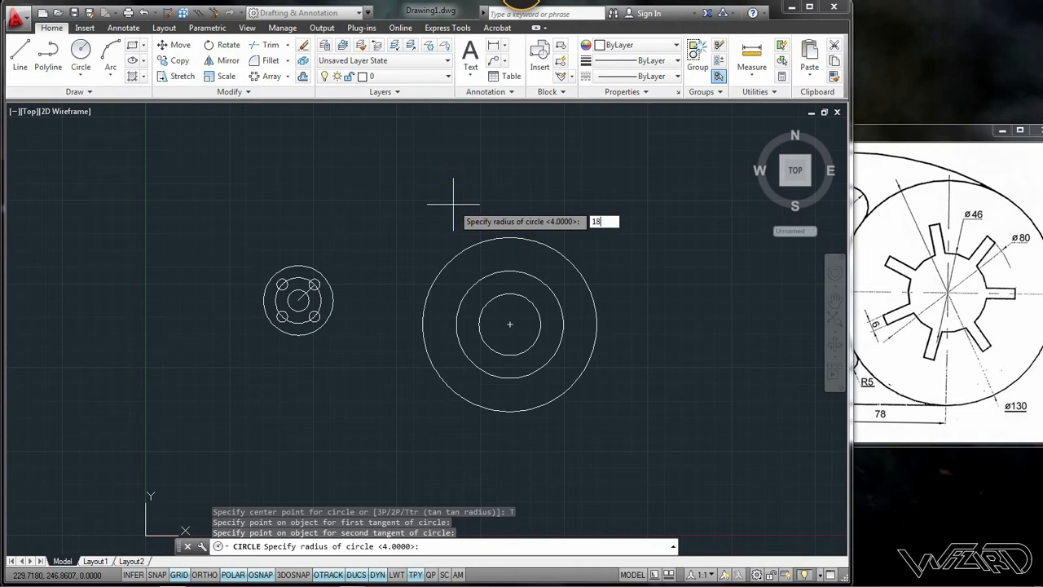
key(Return)
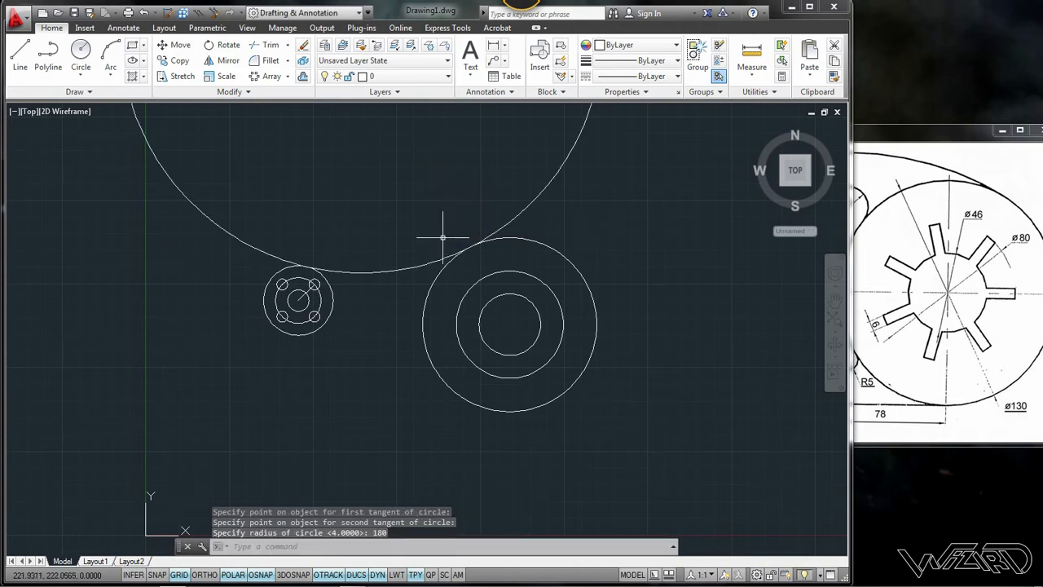
click(404, 269)
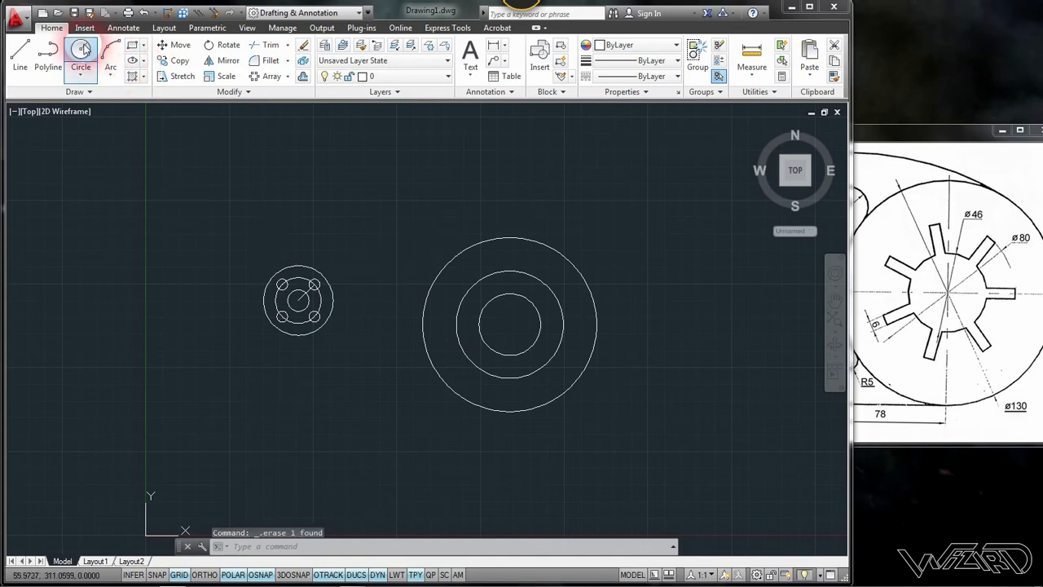
- Draw a tangent-tangent-radius circle of radius 180 touching the upper-left of the 52-diameter circle and the upper-right of the 130-diameter circle
click(79, 53)
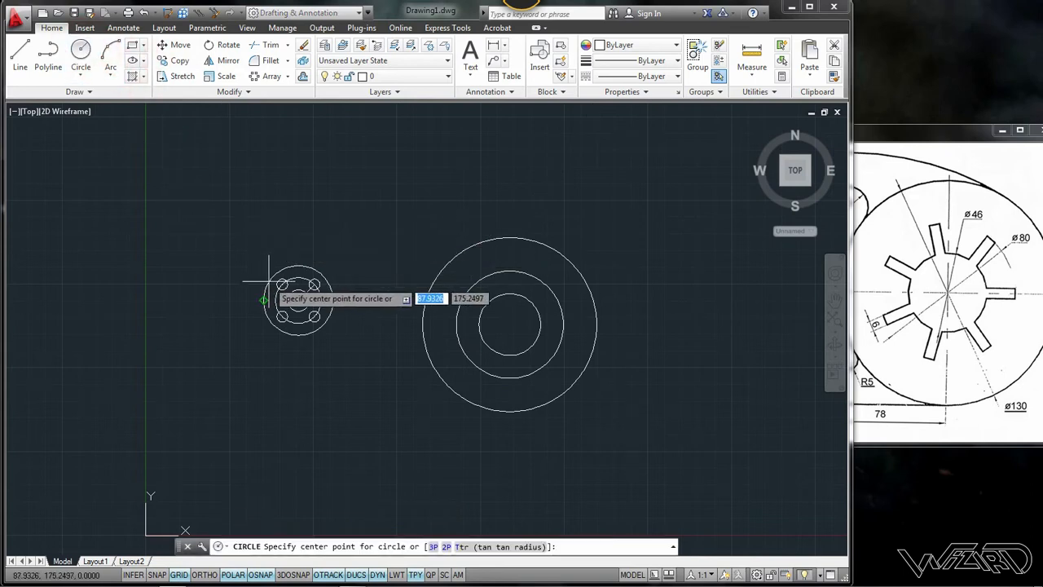
click(481, 548)
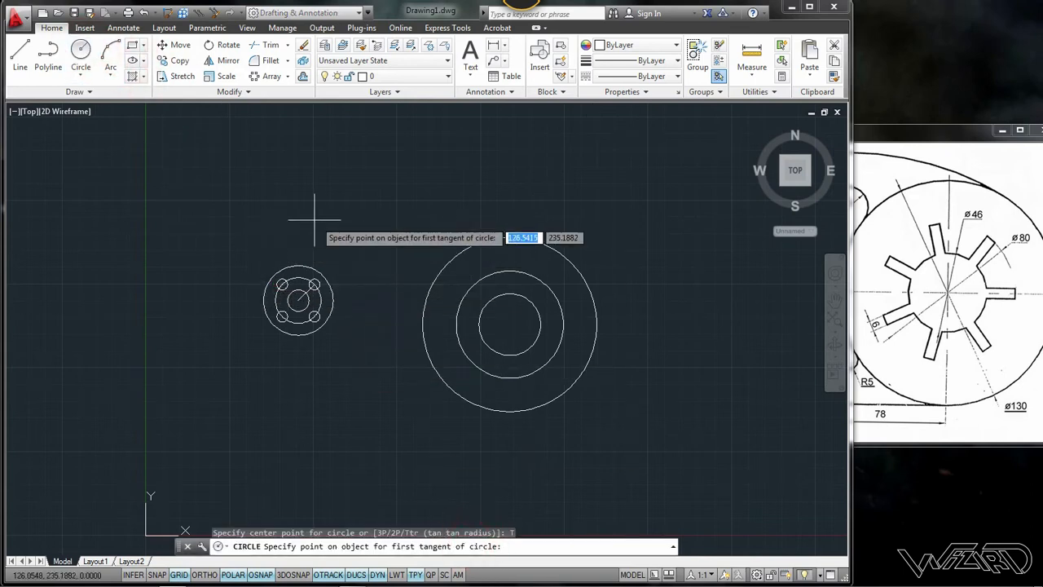
click(275, 280)
click(565, 259)
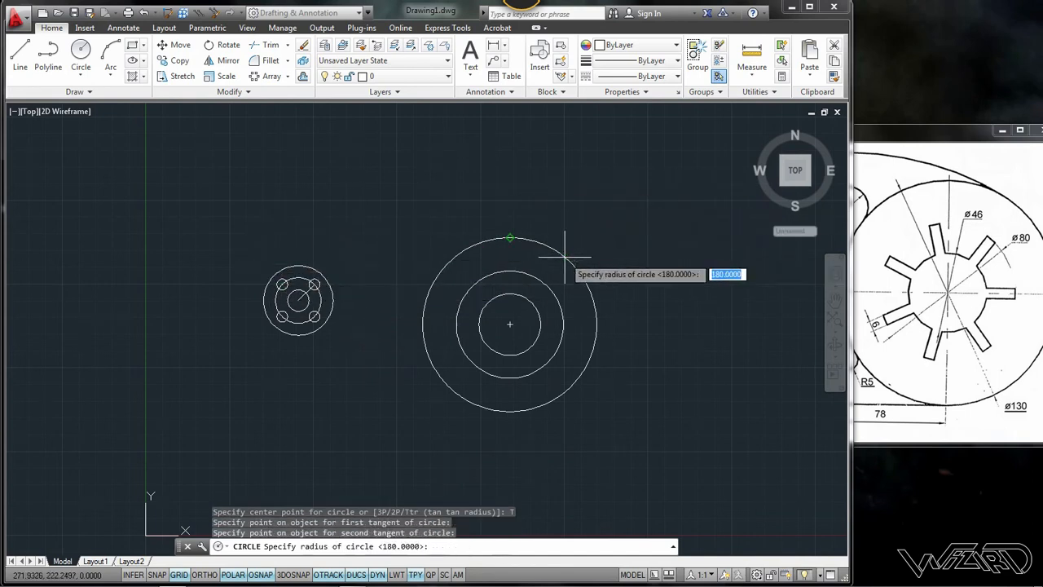
text(180)
key(Return)
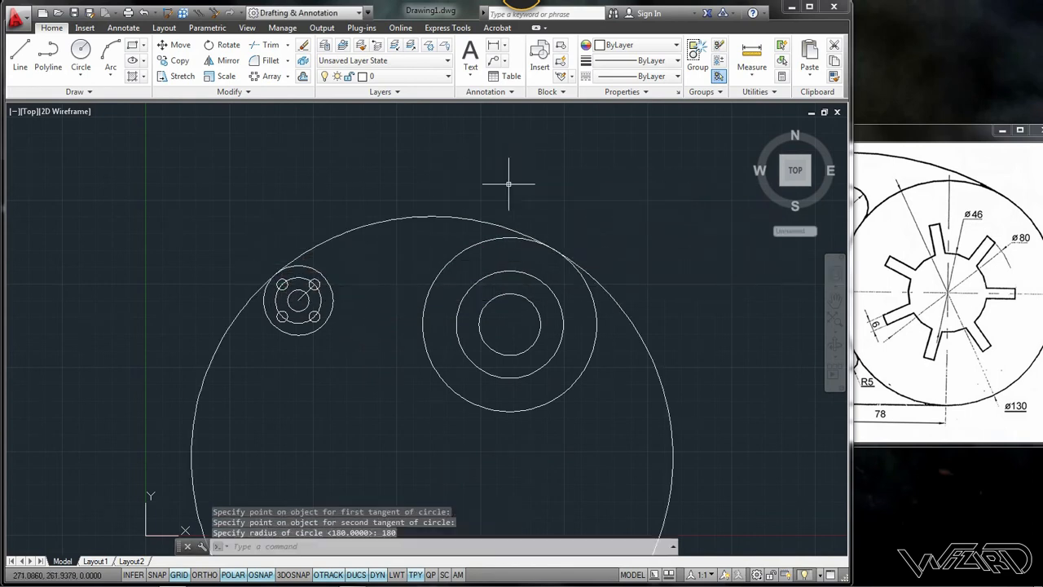
- Check the reference image and offset the radius-180 circle 20 units inward
click(945, 303)
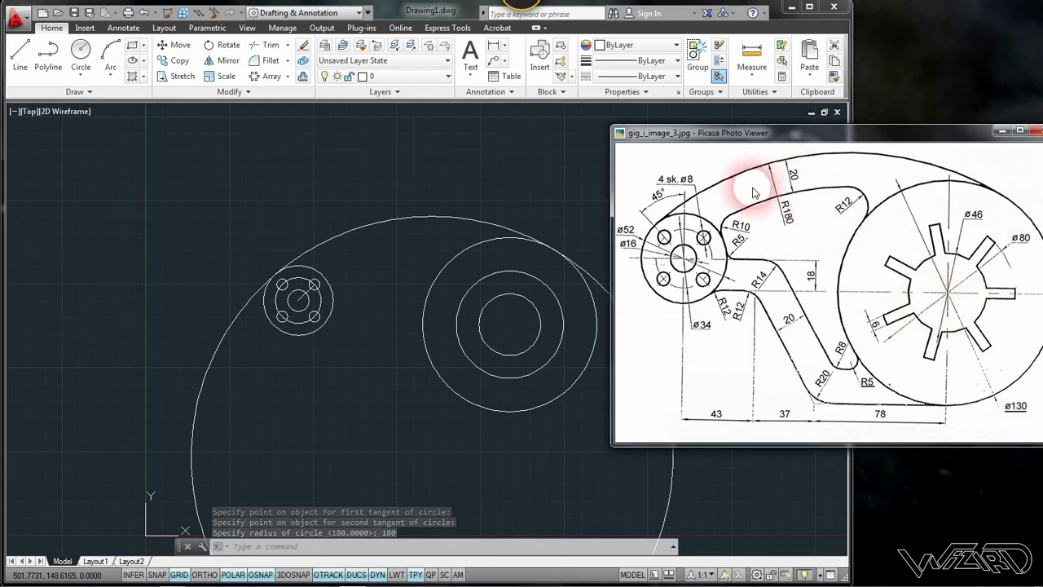
click(326, 176)
text(o)
key(Return)
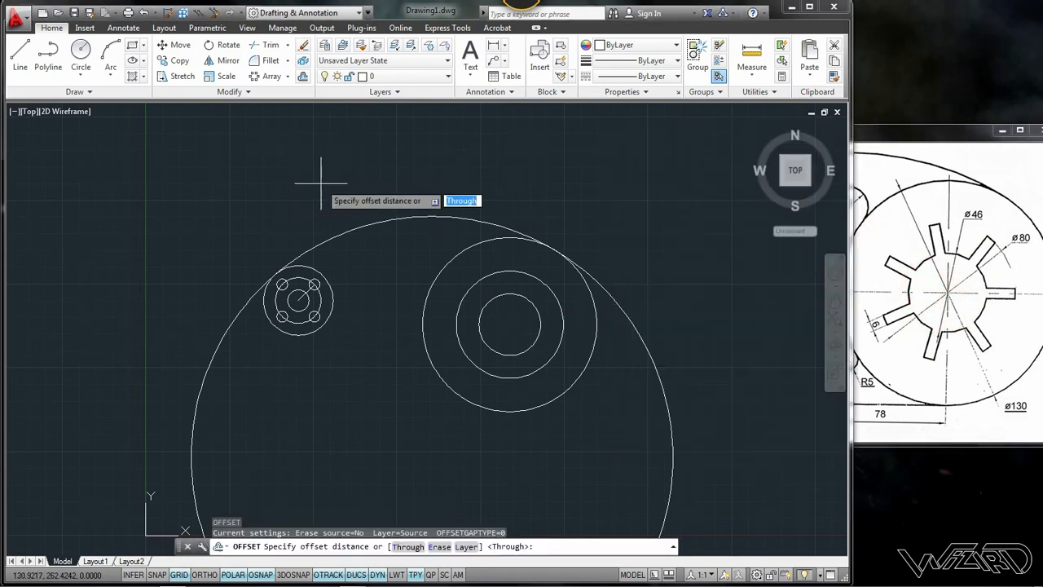
text(20)
key(Return)
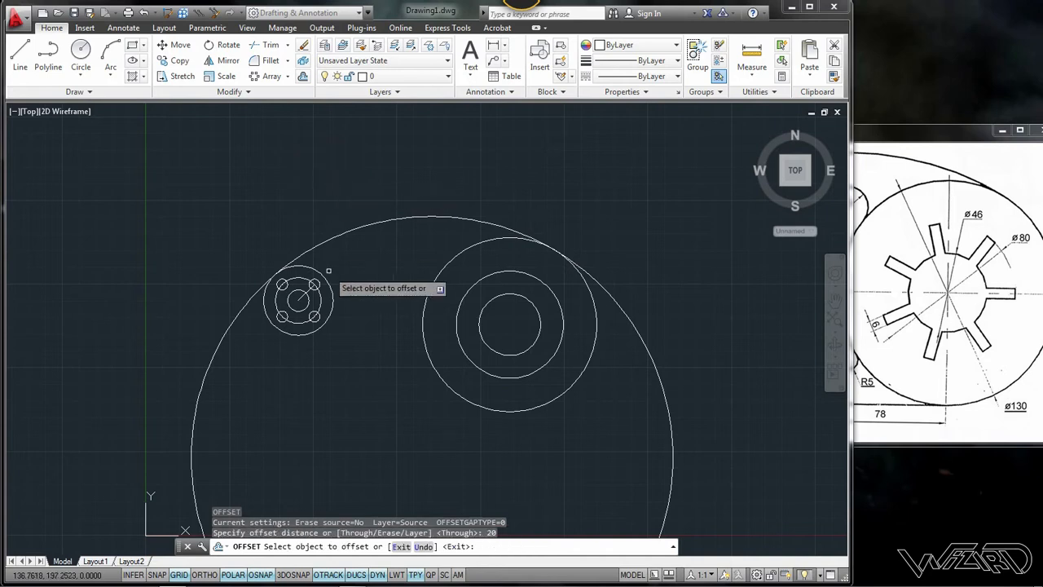
click(339, 234)
click(373, 294)
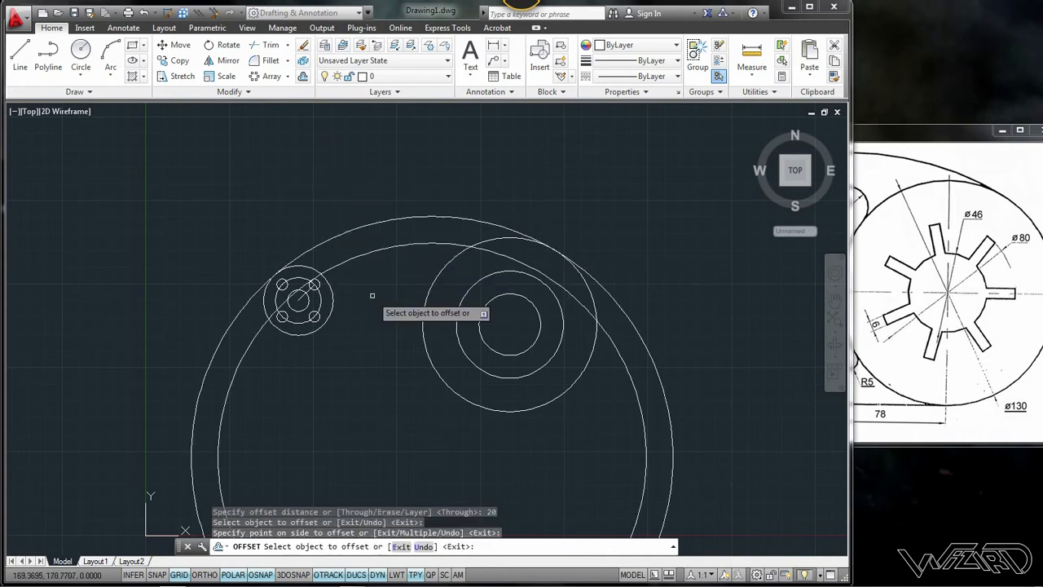
key(Return)
- Trim the radius-180 circle and its 20-unit offset to the upper arcs between the round ends, and erase the leftover pieces
text(tr)
key(Return)
key(Return)
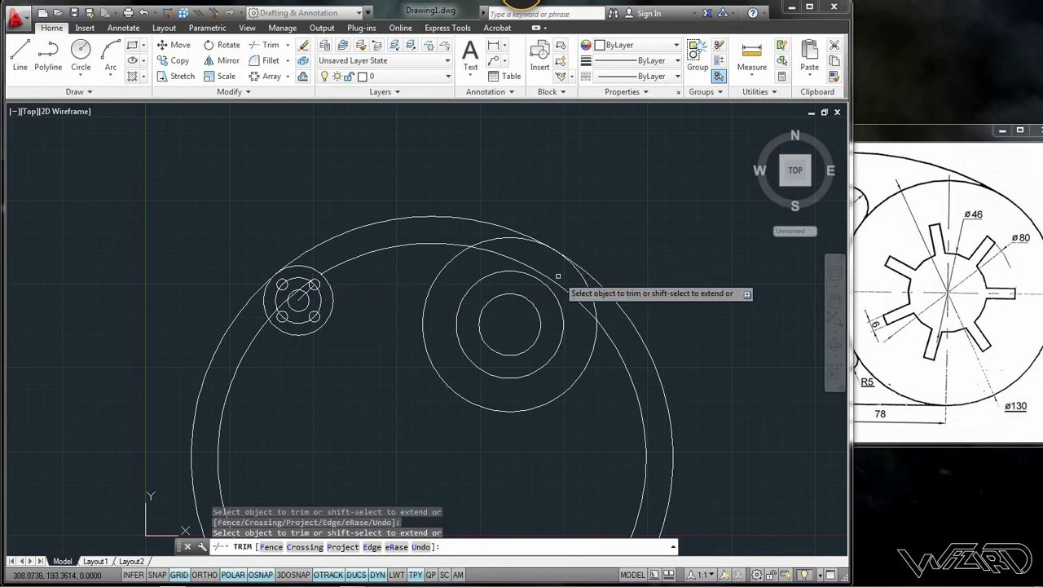
click(510, 259)
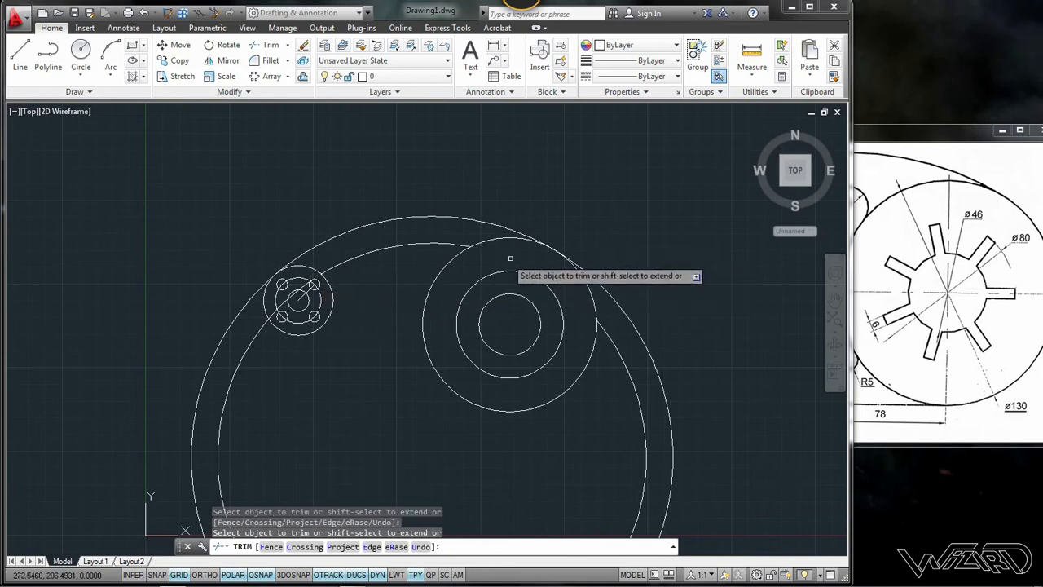
click(297, 365)
click(223, 348)
key(Delete)
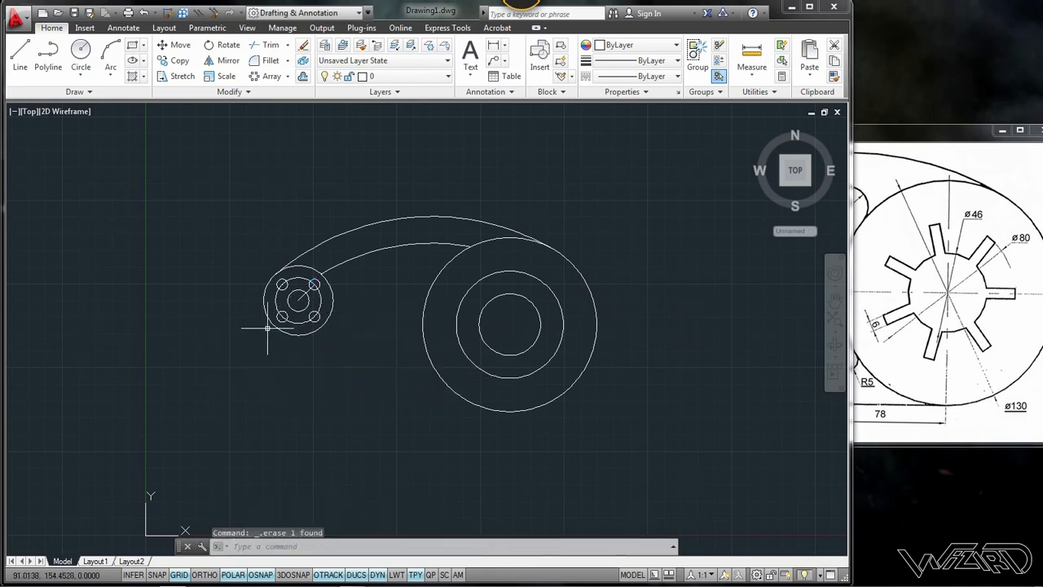
scroll(298, 301, up, 4)
scroll(257, 315, down, 4)
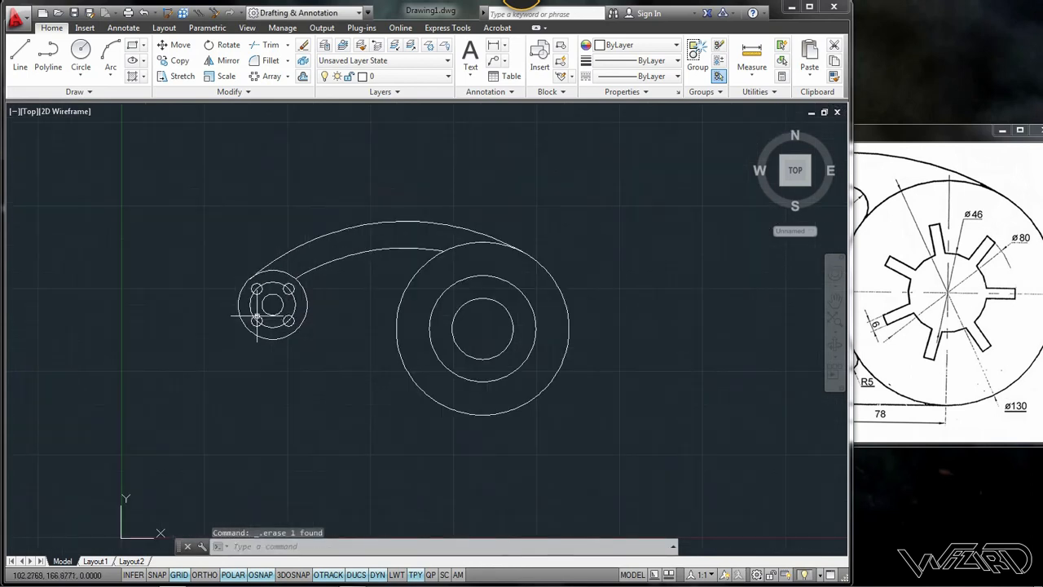
- Draw a 78-unit horizontal line leftward from the bottom quadrant of the 130-diameter circle
middle_drag(400, 262, 376, 243)
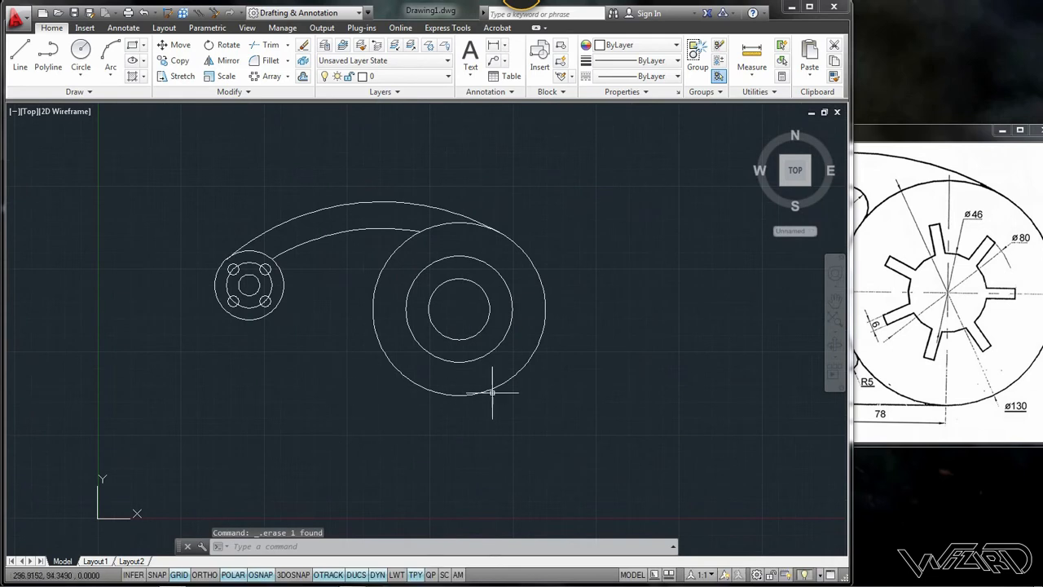
click(866, 146)
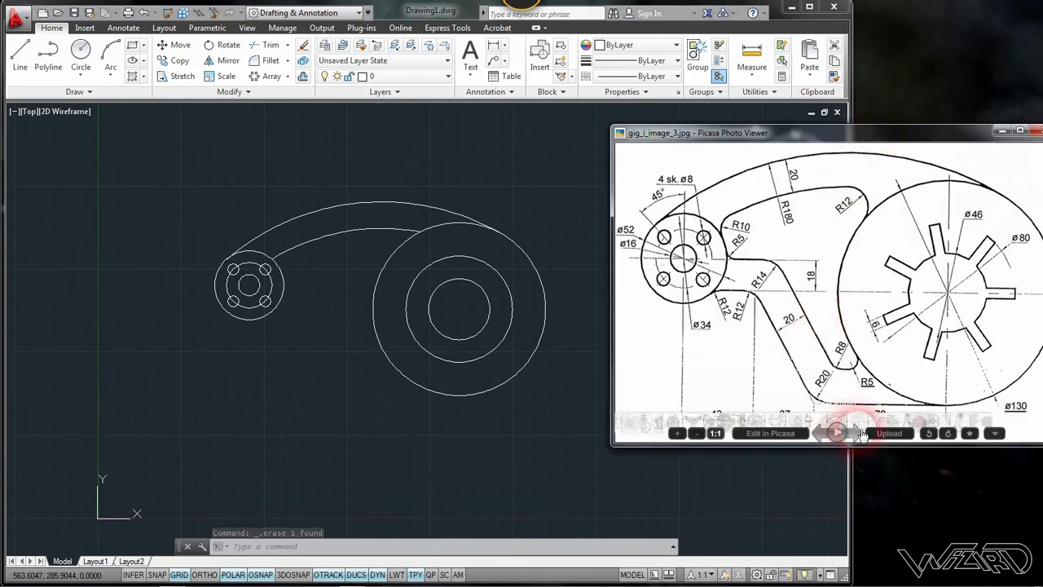
scroll(888, 326, down, 3)
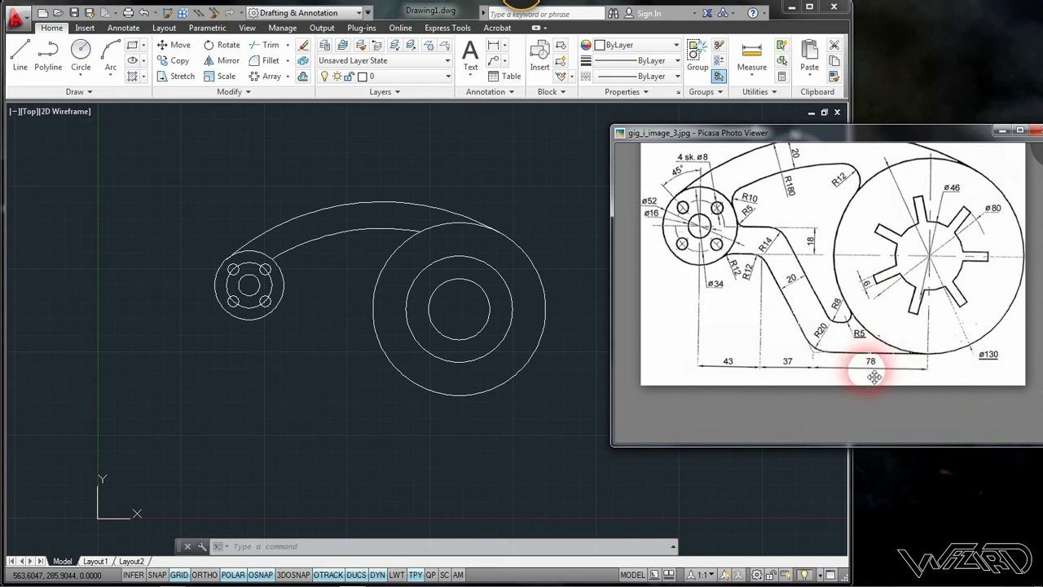
click(416, 406)
text(l)
key(Return)
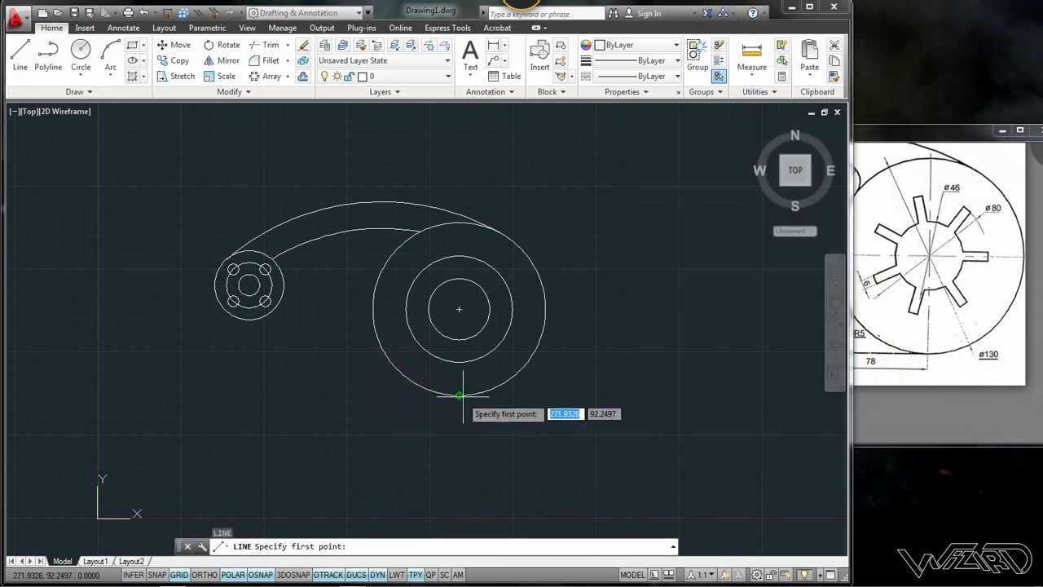
click(460, 395)
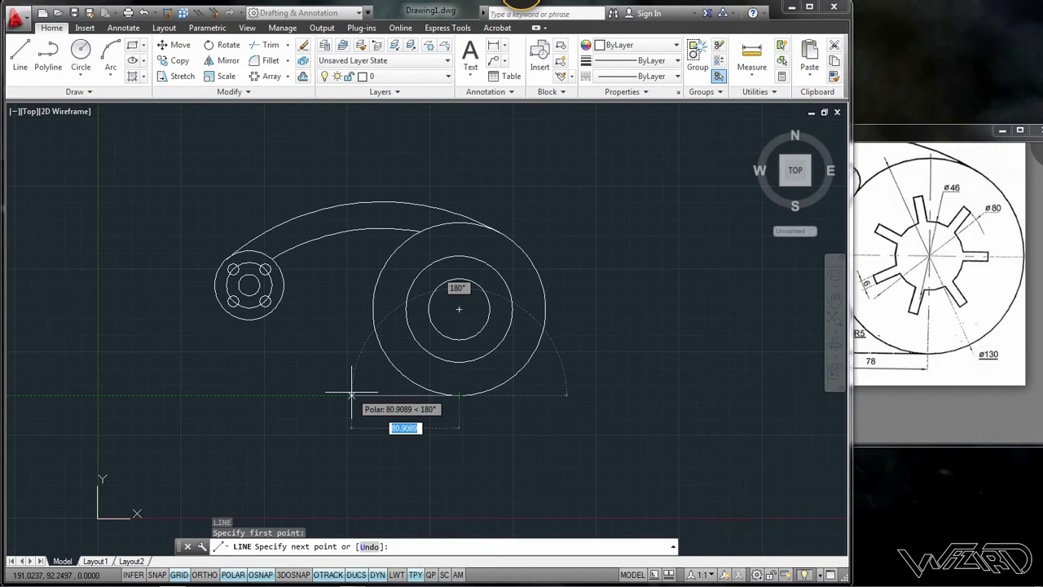
key(Return)
key(Return)
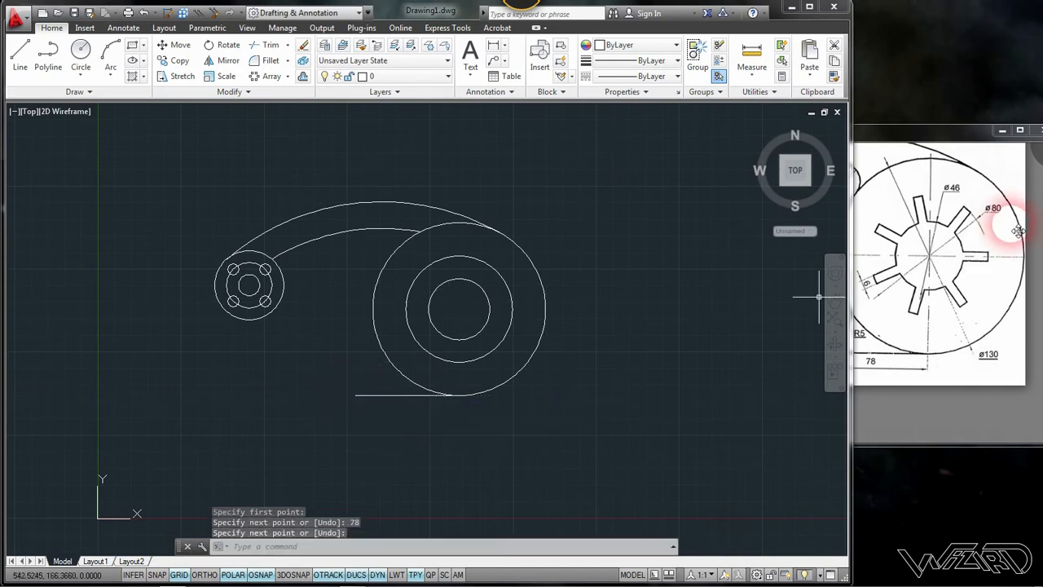
- Move the reference image aside and start a line 18 units below the 52-diameter circle's centre, running 43 units horizontally to the right
click(965, 261)
drag(803, 132, 922, 141)
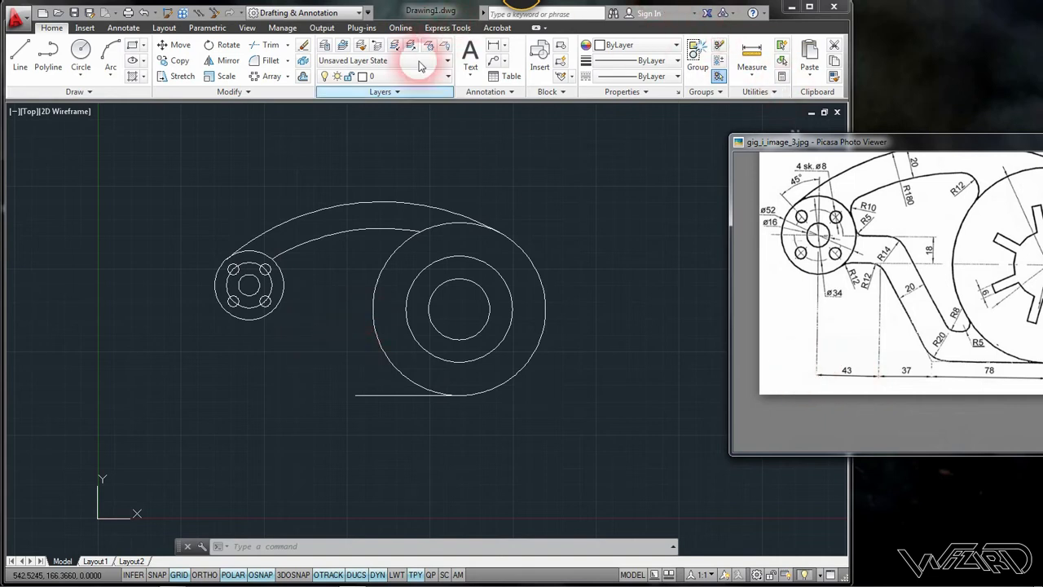
click(382, 339)
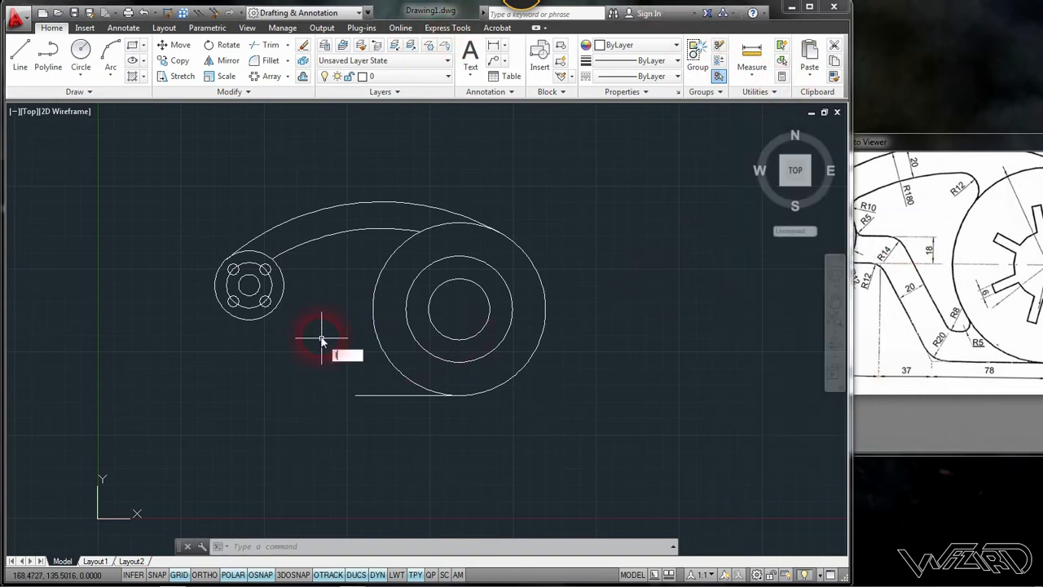
key(Return)
scroll(293, 326, up, 4)
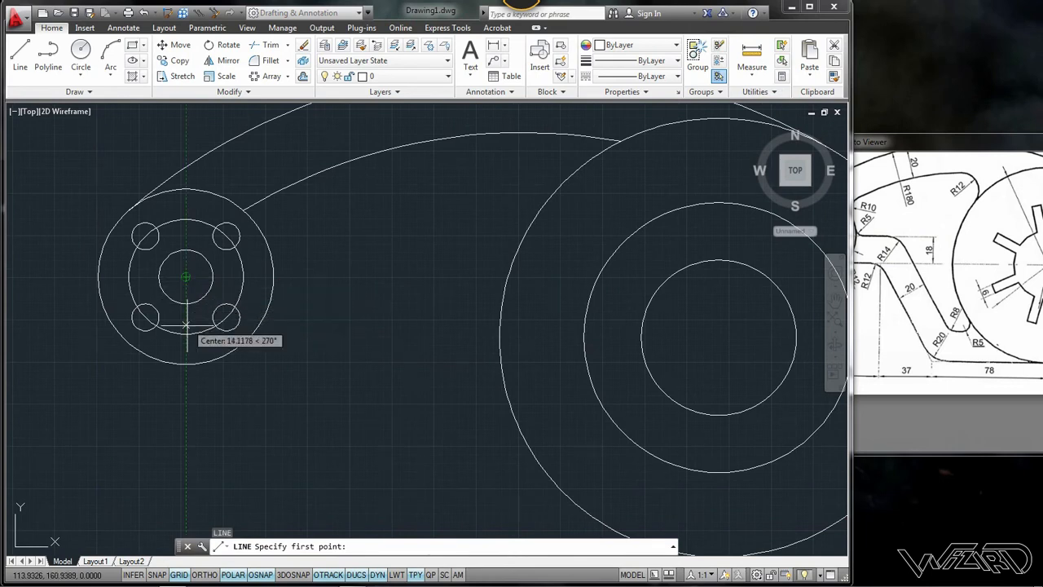
click(903, 149)
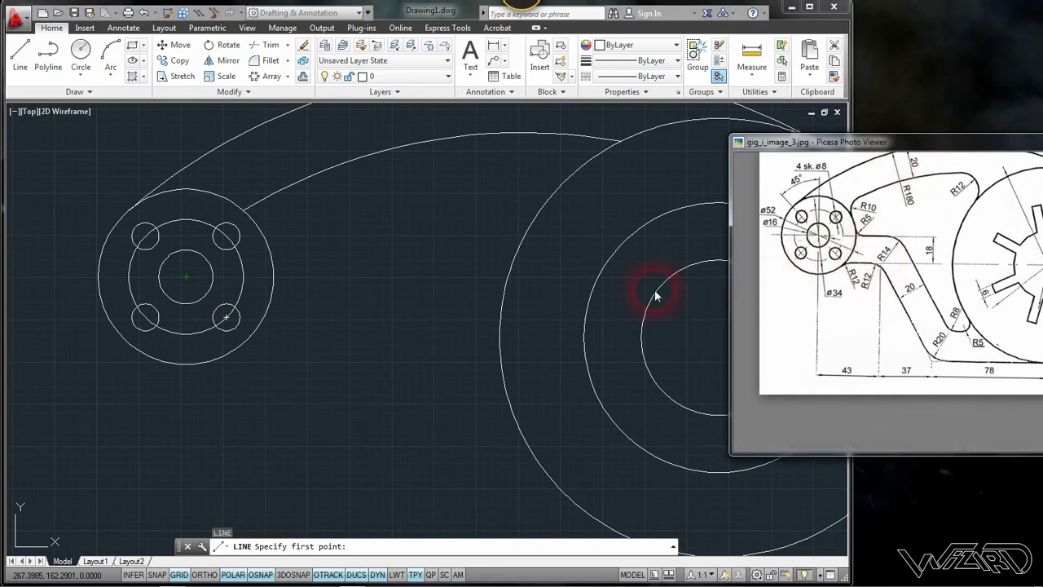
click(273, 11)
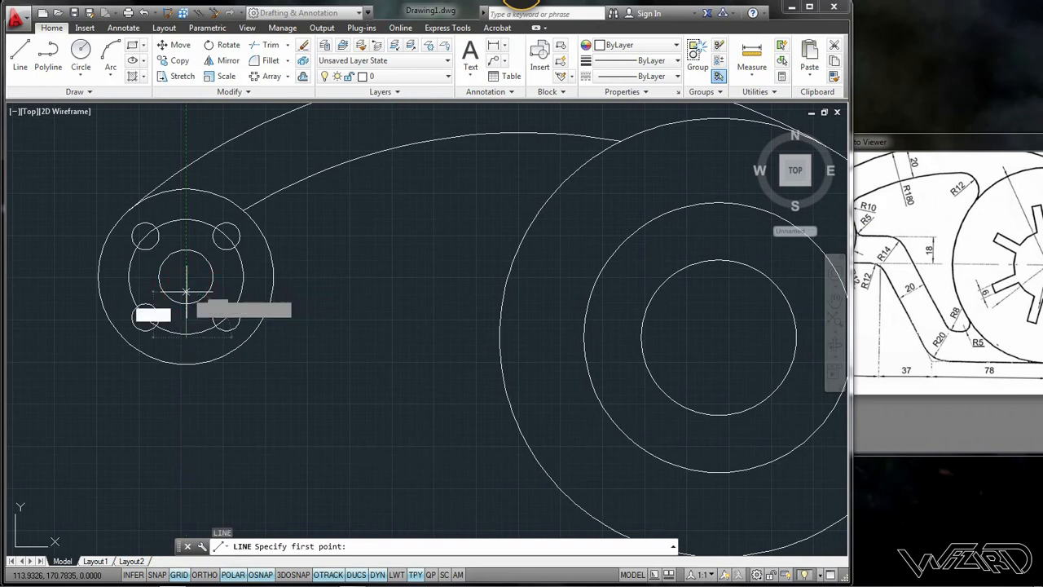
text(18)
key(Return)
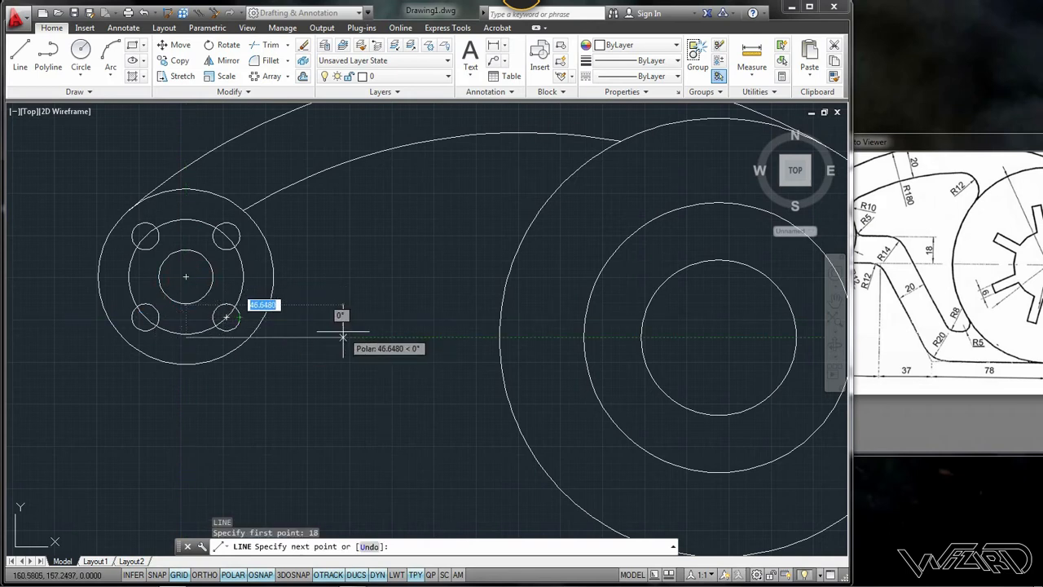
text(43)
key(Return)
scroll(313, 285, down, 4)
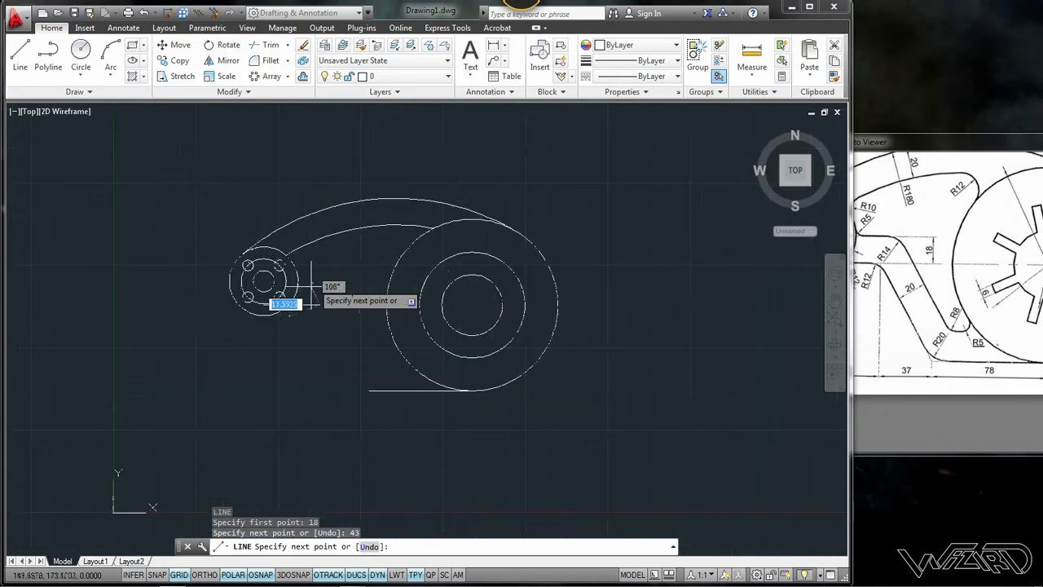
- Continue the line diagonally to the left end of the 78-unit bottom line and finish it
click(370, 389)
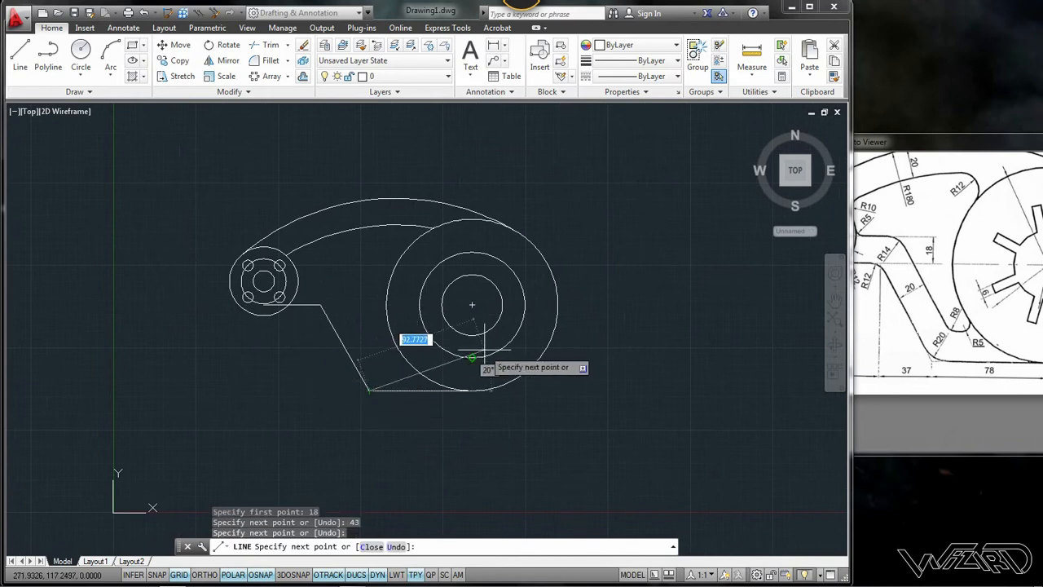
click(468, 389)
key(Return)
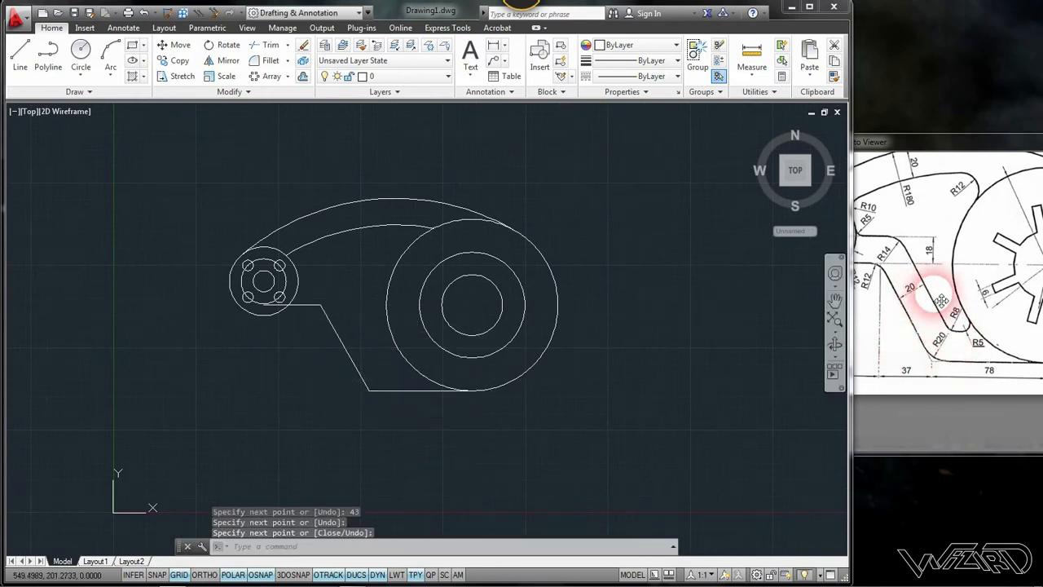
- Offset the slanted line 20 units toward the large circle and the bottom horizontal line 20 units upward
text(o)
key(Return)
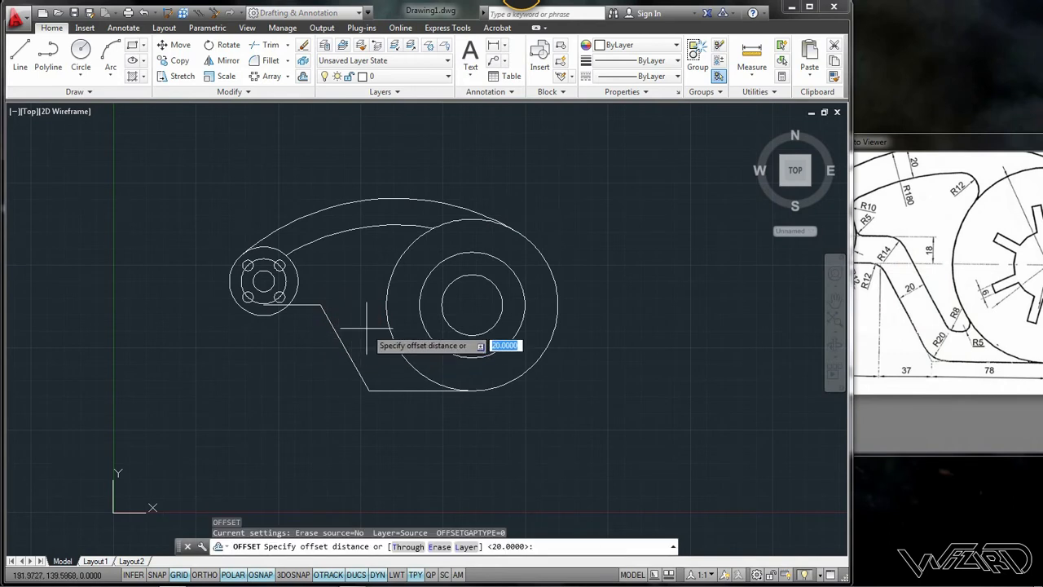
key(Return)
click(346, 354)
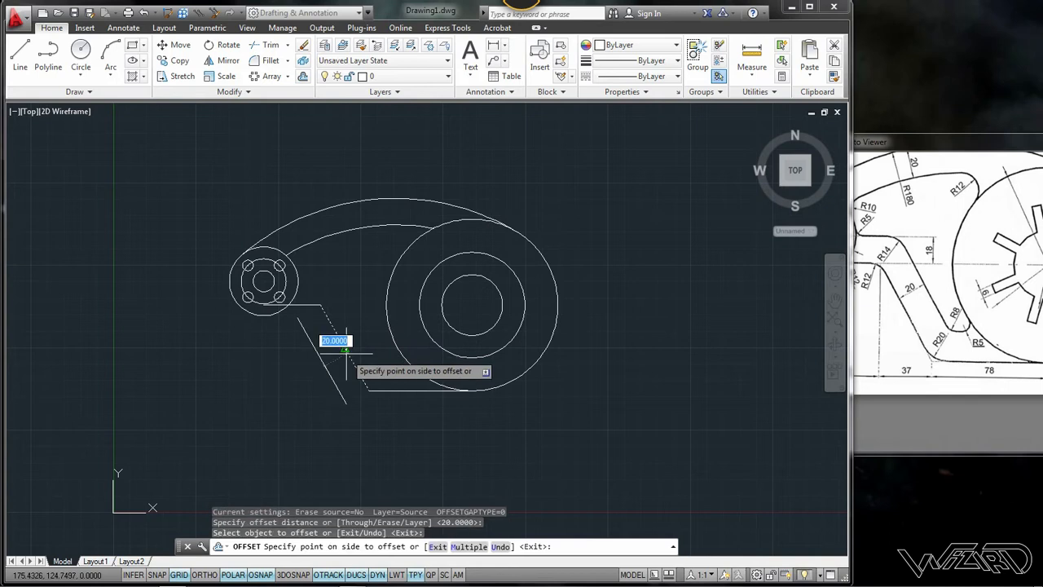
click(498, 172)
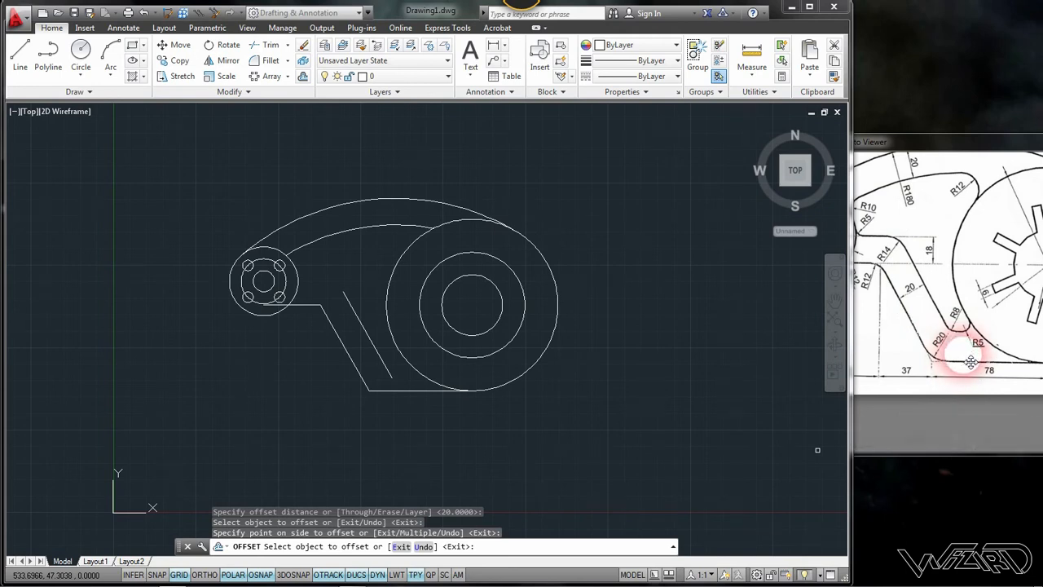
click(414, 392)
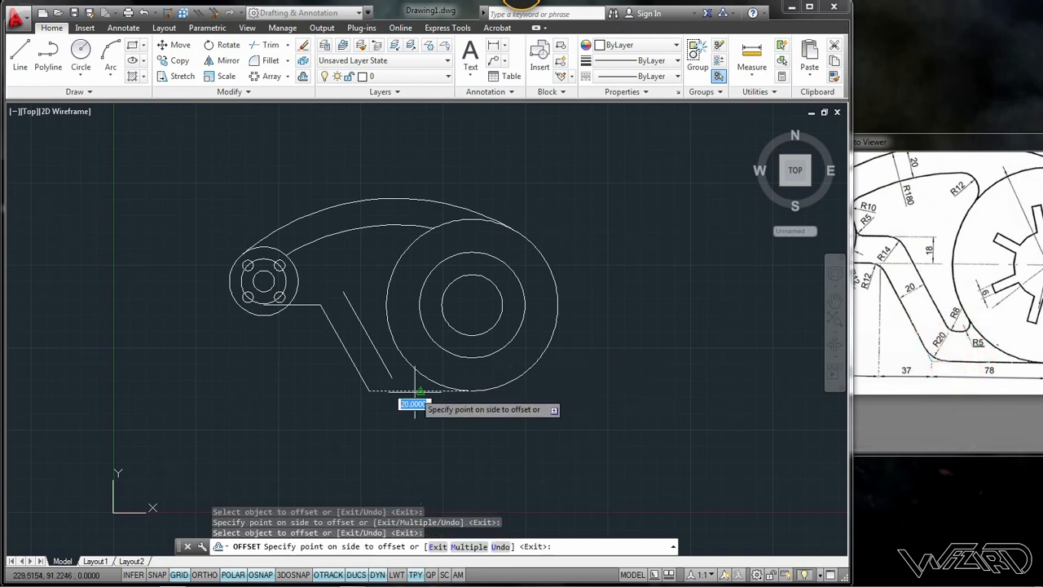
click(437, 161)
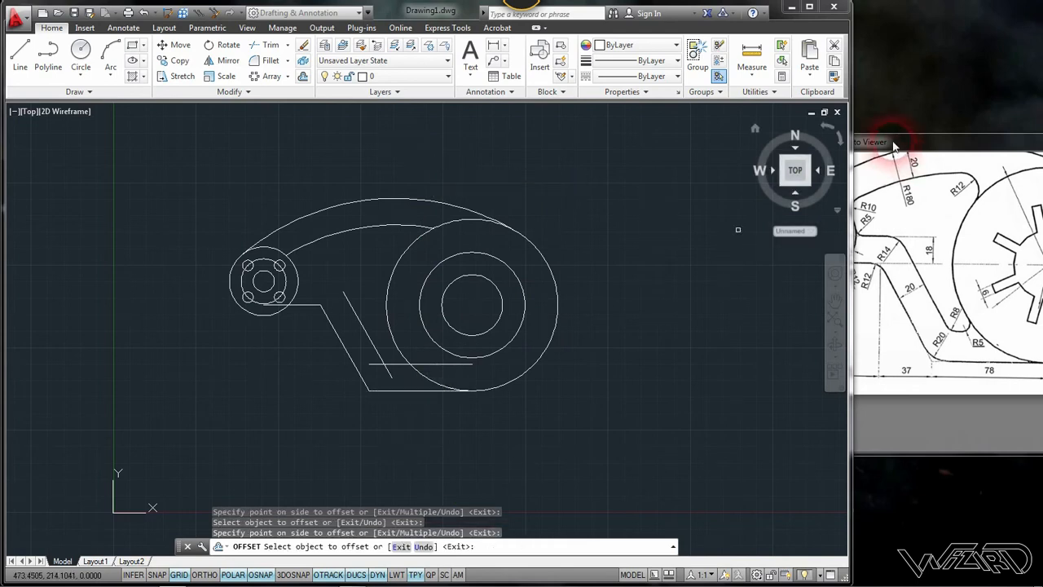
- Check the enlarged reference image and offset the 43-unit horizontal line 18 units upward
drag(1034, 142, 780, 159)
scroll(872, 349, up, 2)
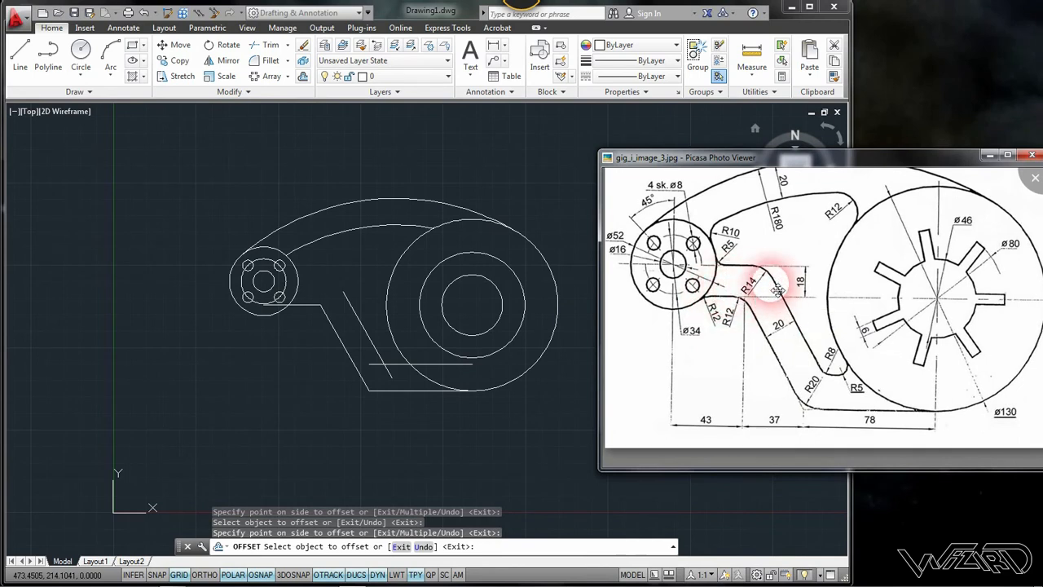
click(299, 124)
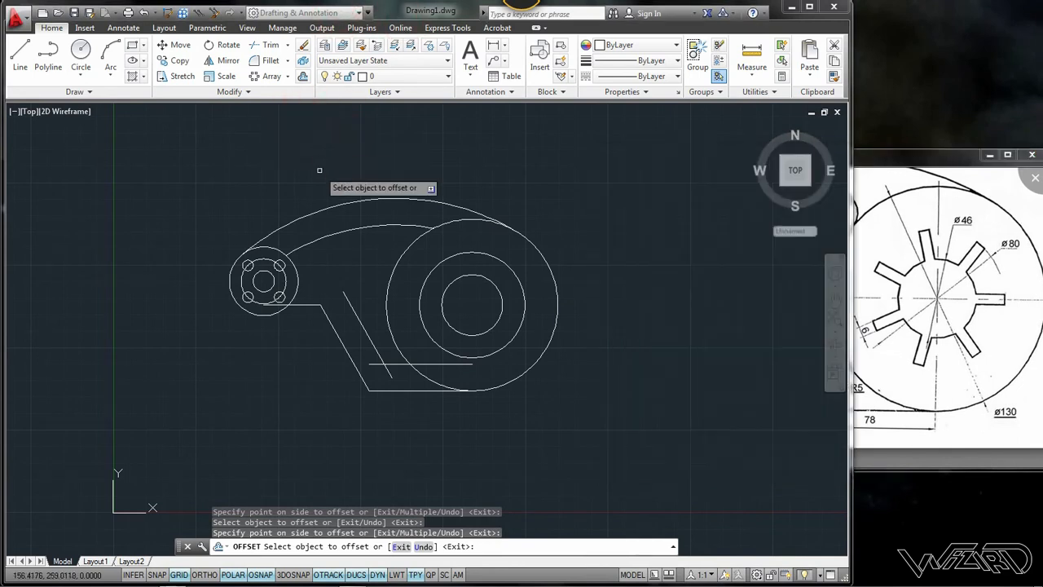
key(Return)
key(Return)
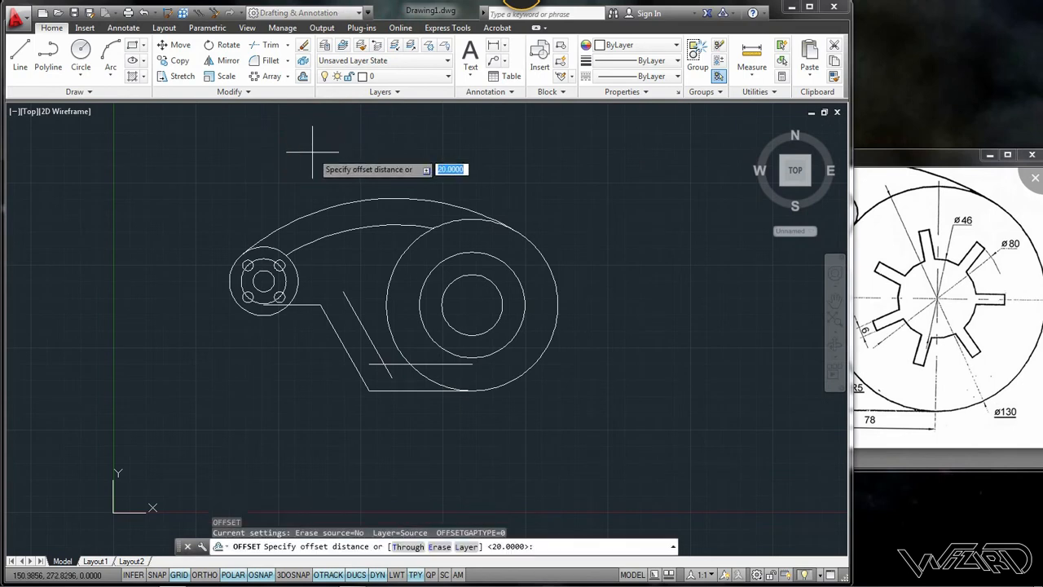
text(18)
key(Return)
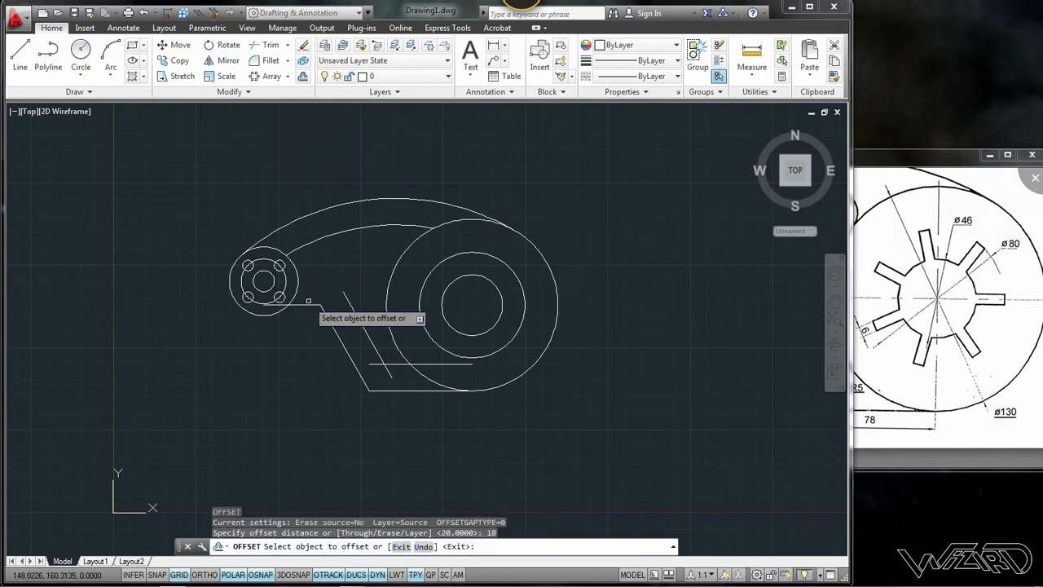
click(309, 304)
click(330, 259)
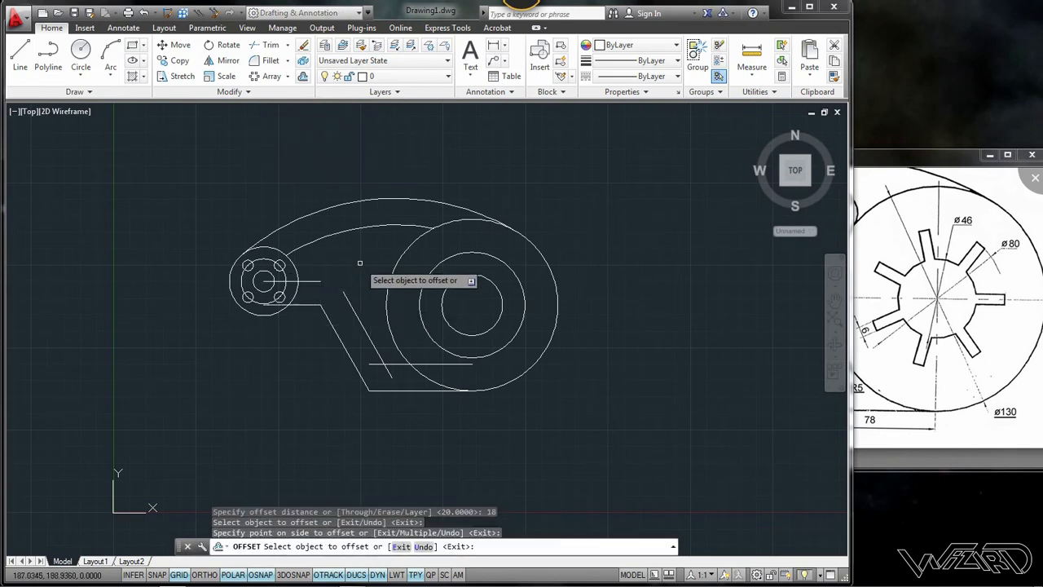
key(Return)
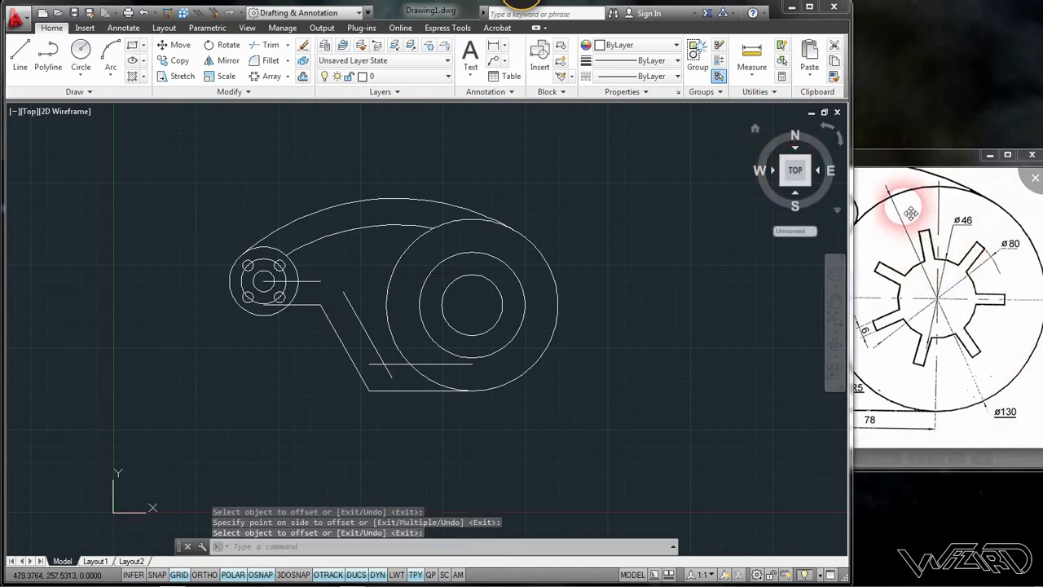
- Check the reference radii and fillet the lower arm's short horizontal line to the 52-diameter circle and to the outer slanted line, both with radius 12
click(895, 300)
scroll(895, 299, down, 2)
drag(805, 334, 922, 329)
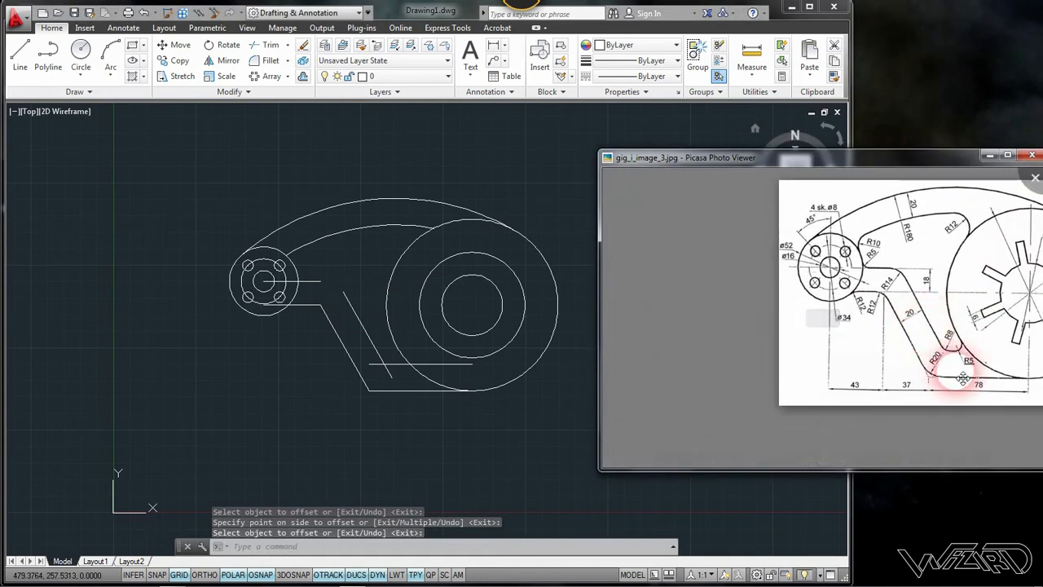
click(553, 223)
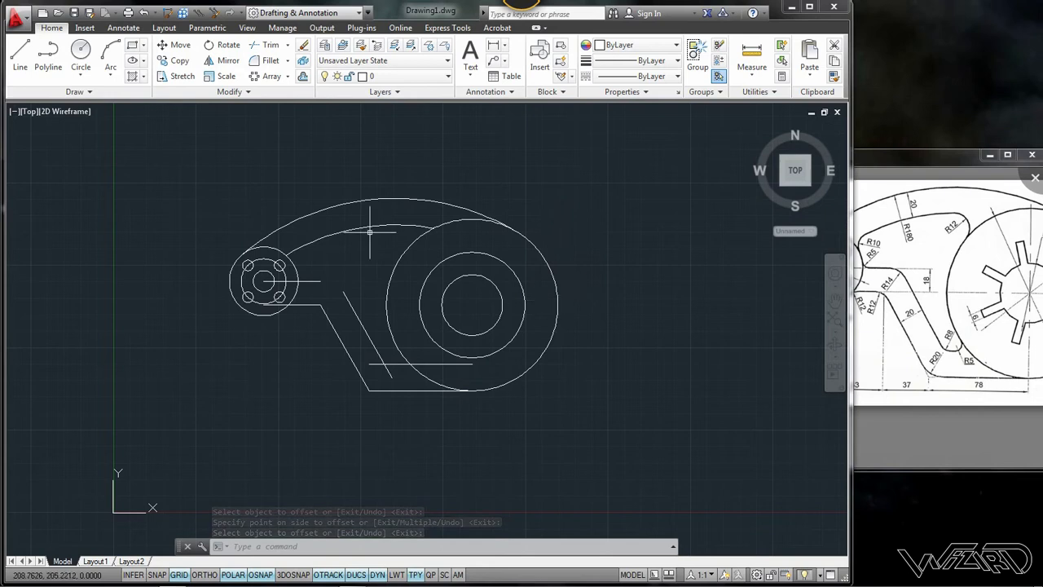
click(270, 60)
click(413, 547)
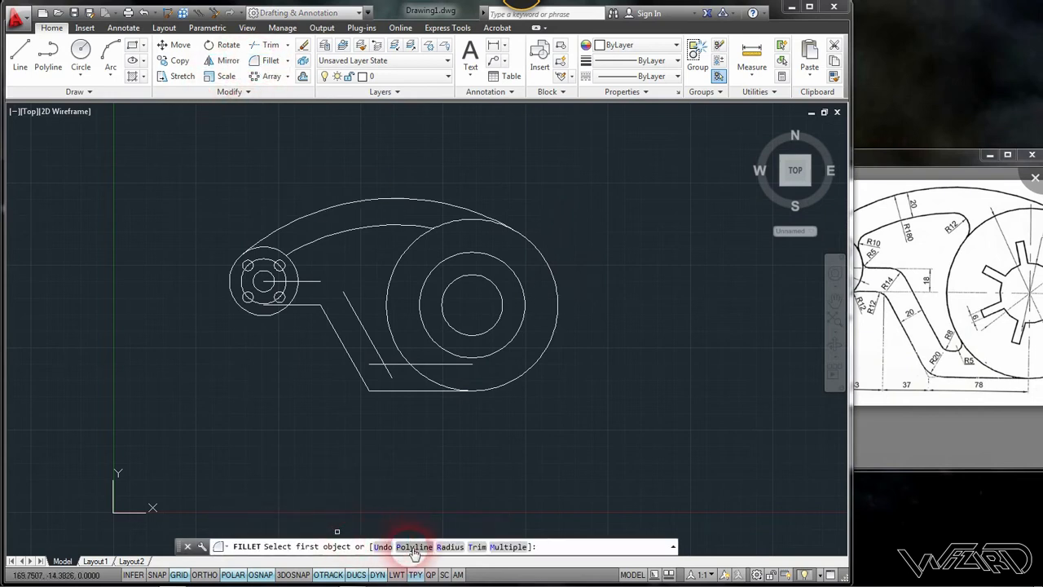
click(508, 548)
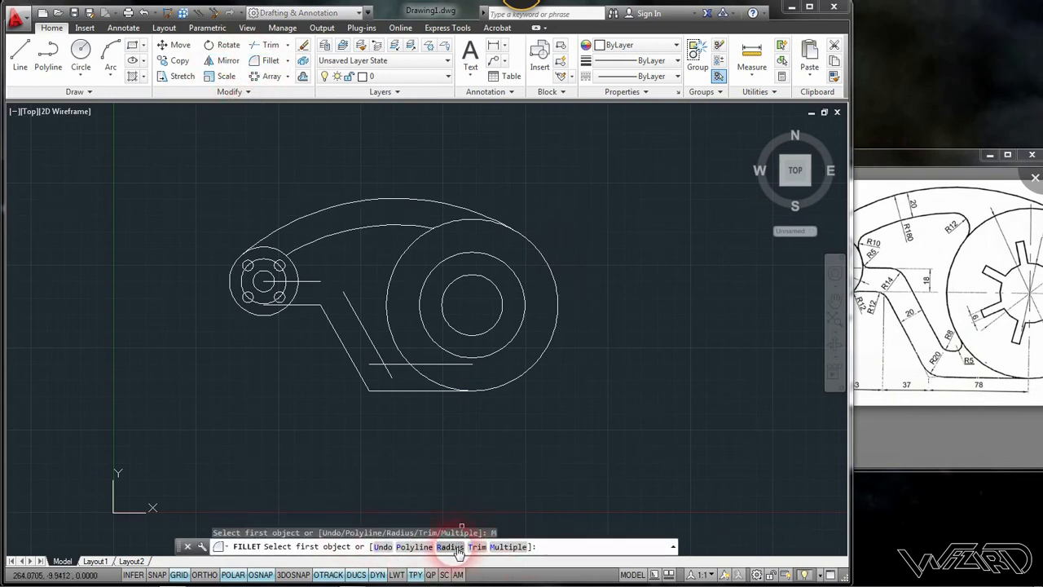
click(458, 548)
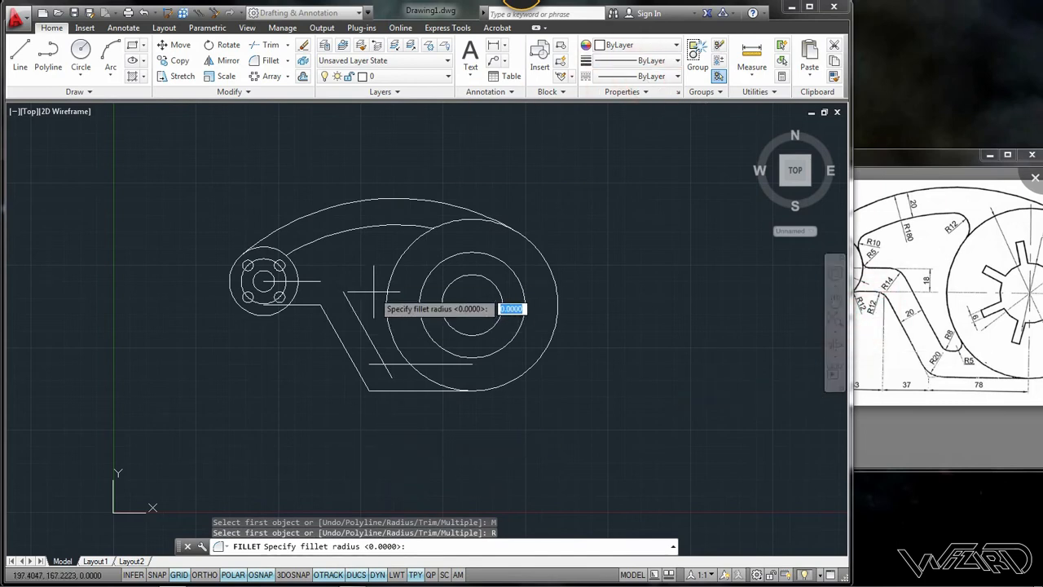
text(12)
key(Return)
scroll(292, 334, up, 4)
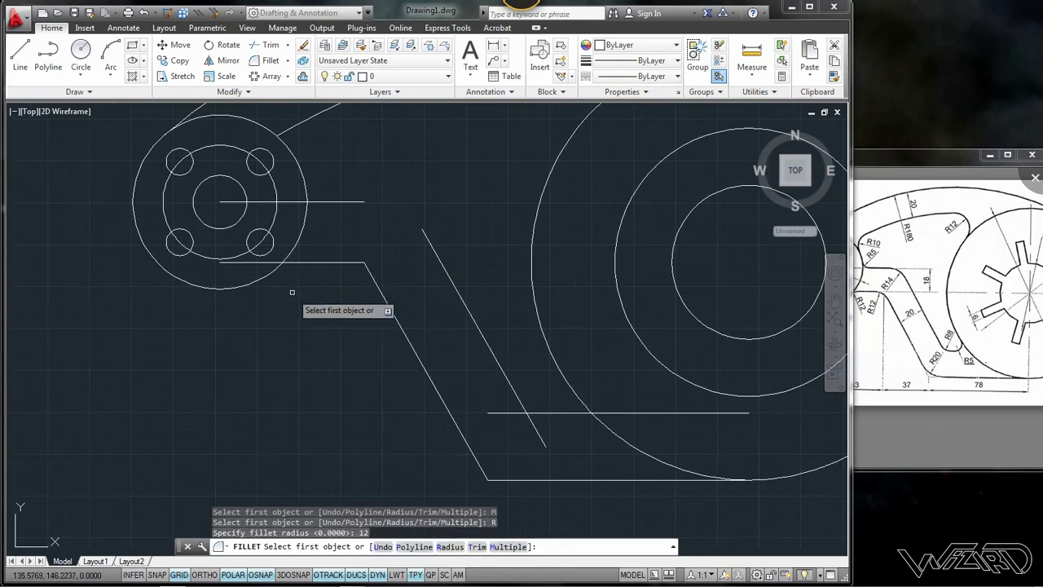
click(291, 262)
click(294, 263)
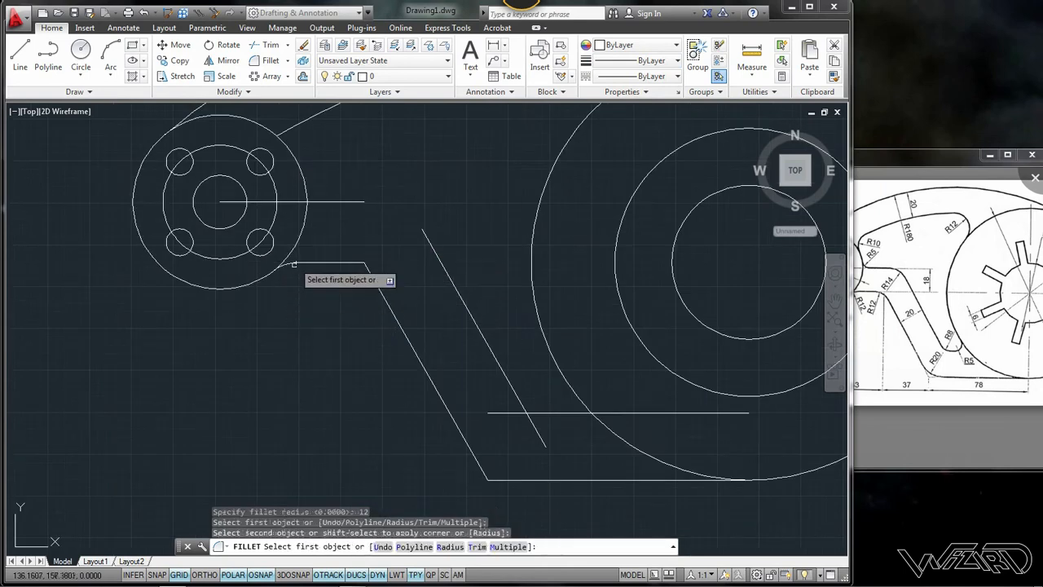
click(346, 263)
click(368, 273)
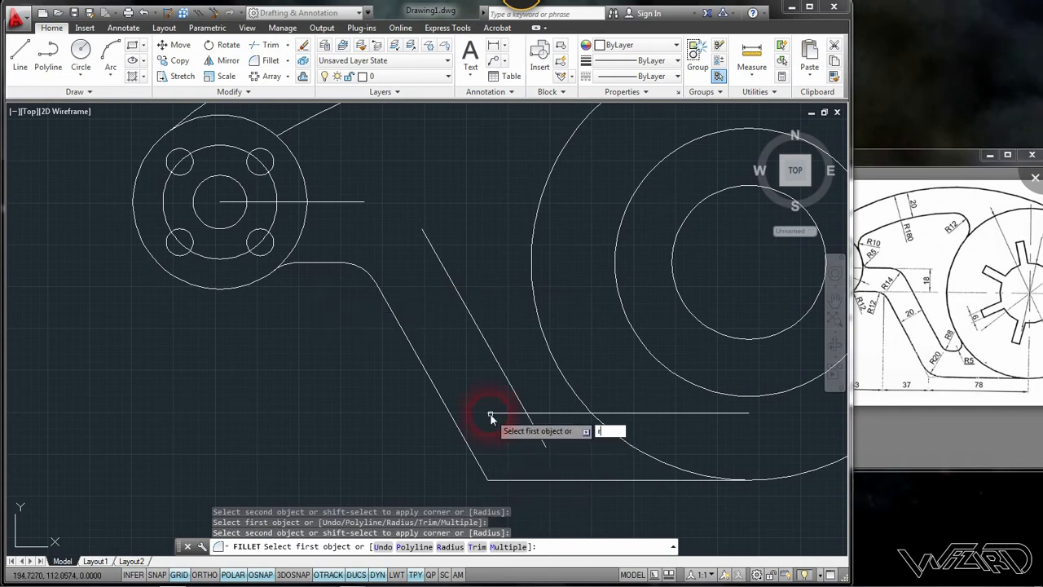
- Fillet the corner between the outer slanted line and the bottom horizontal line with radius 20
key(Return)
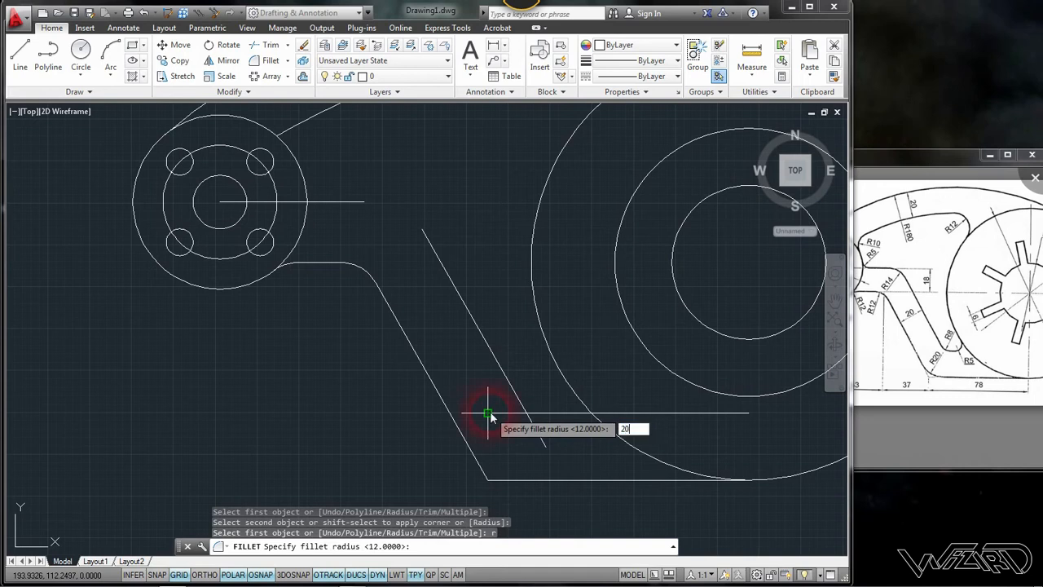
text(20)
key(Return)
click(459, 431)
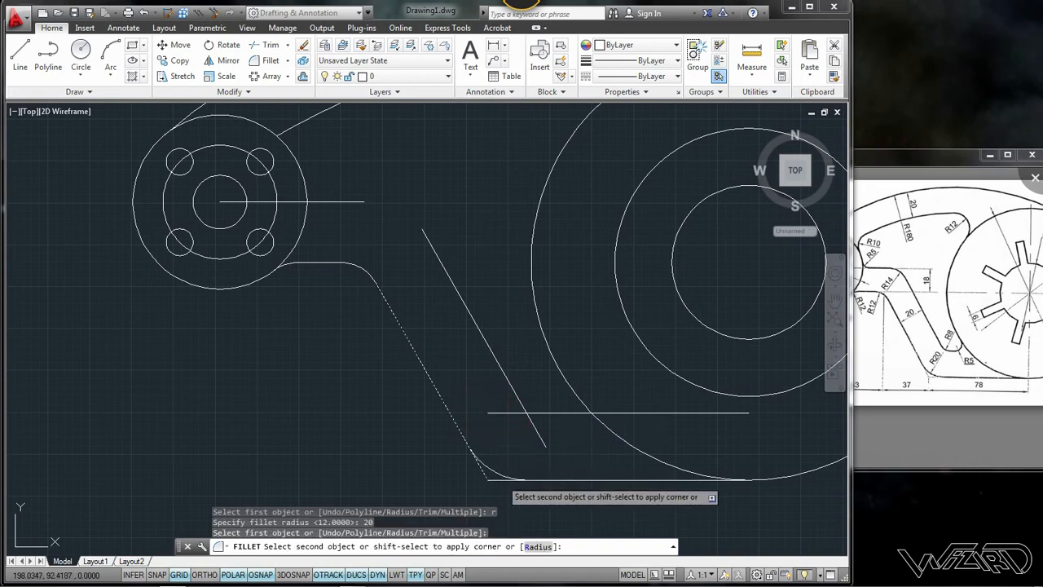
click(501, 479)
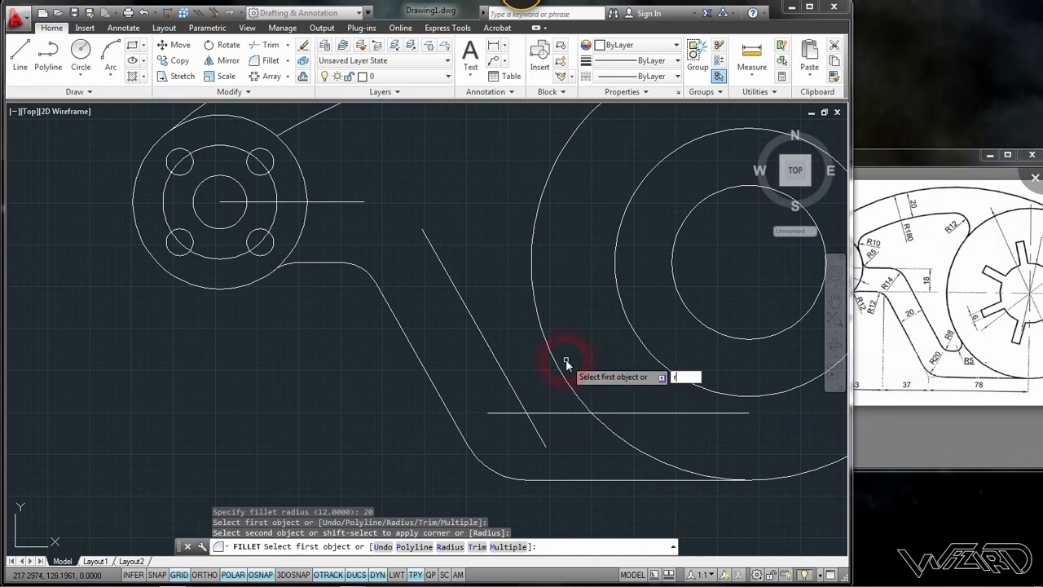
- Fillet the lower corner between the inner slanted line and the inner horizontal line with radius 8
text(r)
key(Return)
text(8)
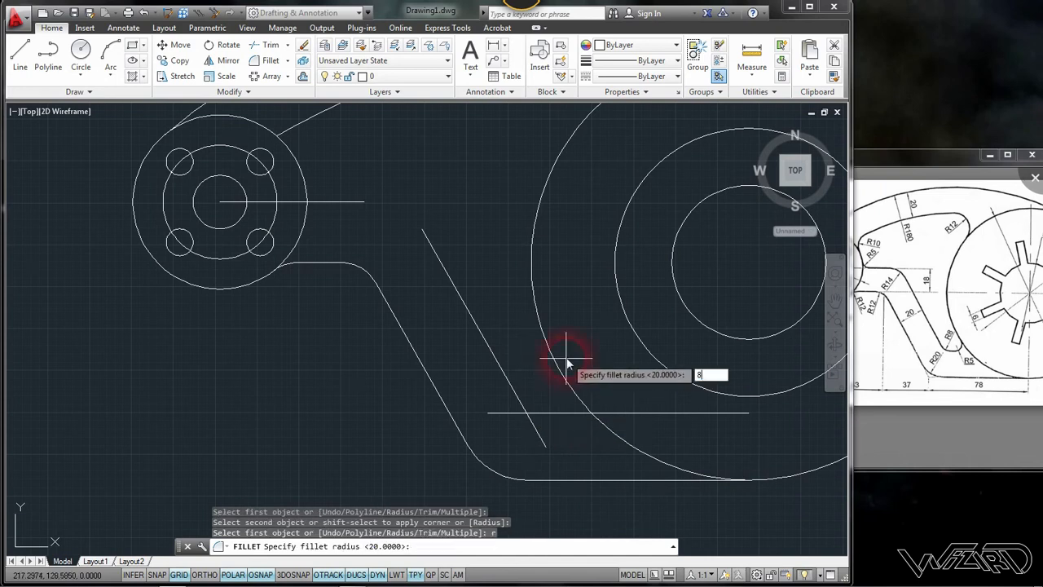
key(Return)
click(522, 408)
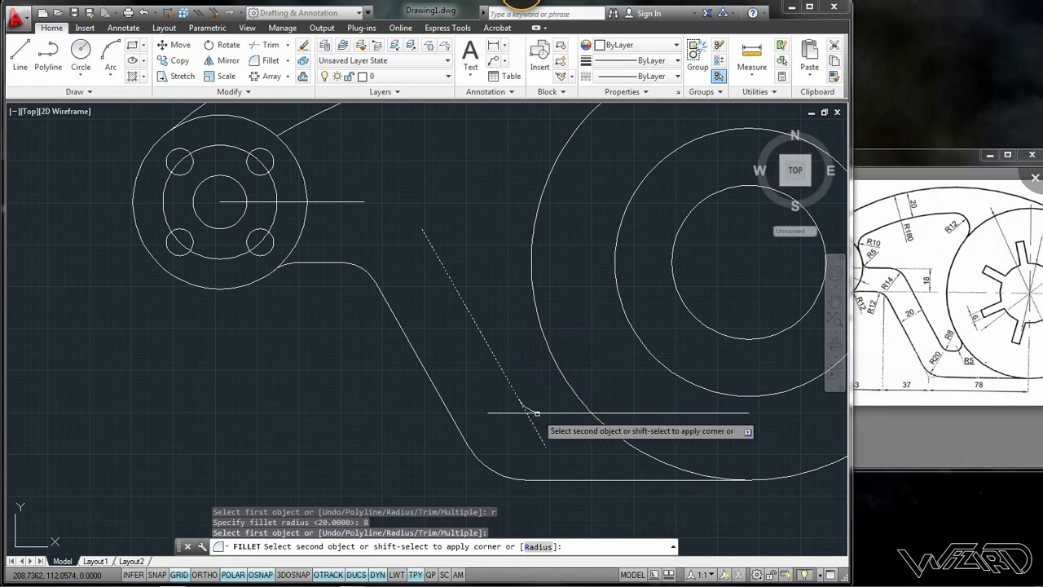
click(501, 412)
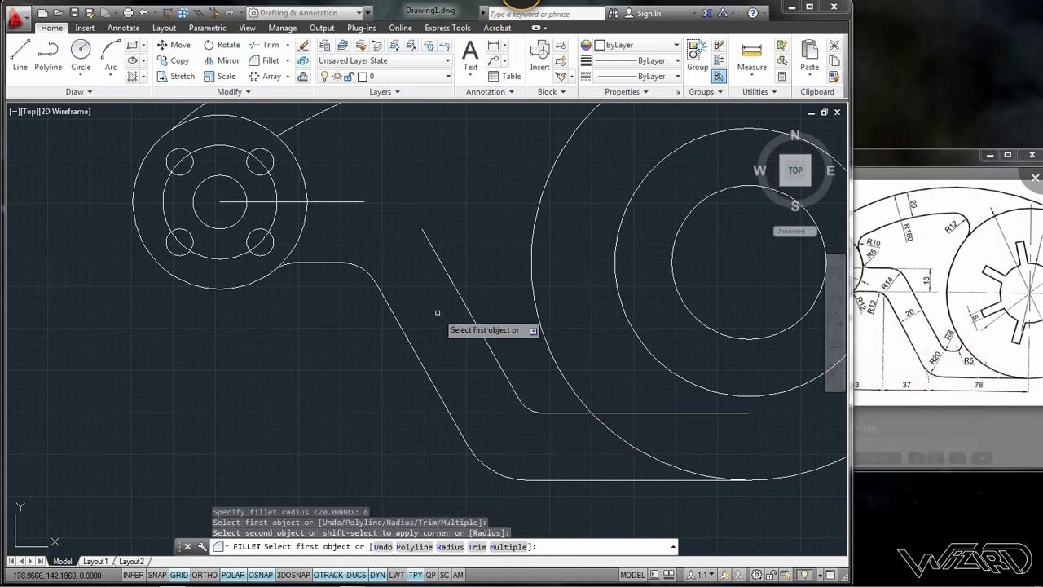
- Fillet the inner lower horizontal line to the large outer circle with radius 5
text(r)
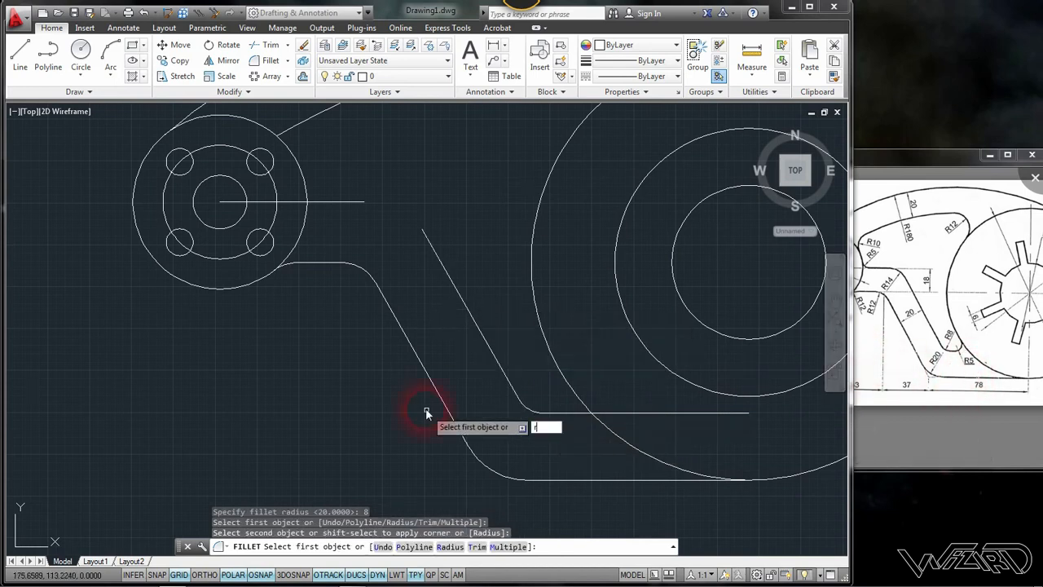
key(Return)
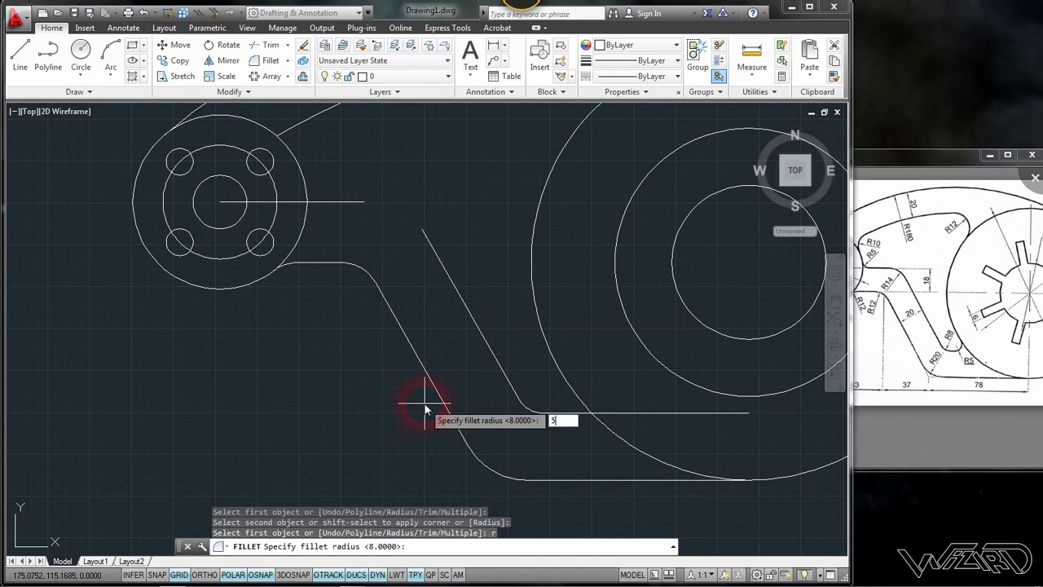
key(Return)
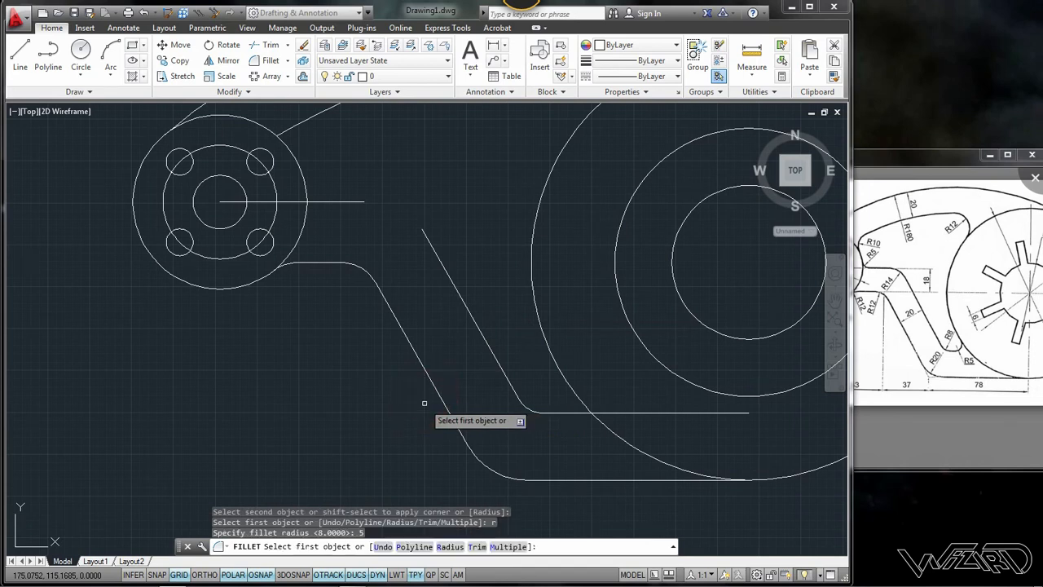
click(571, 413)
click(575, 396)
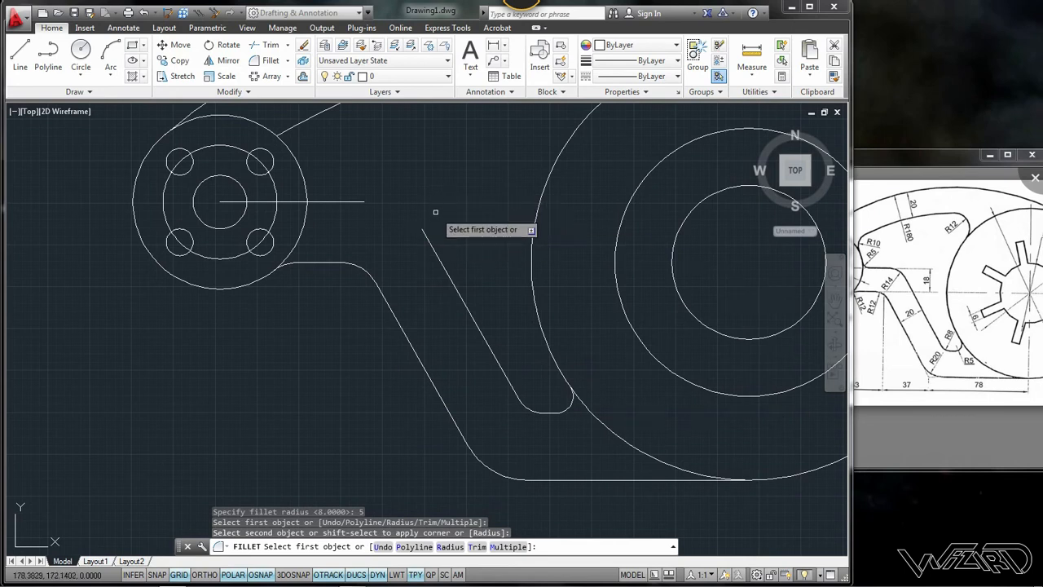
- Fillet the upper horizontal line to the top of the inner slanted line with radius 14 and end the command
key(Return)
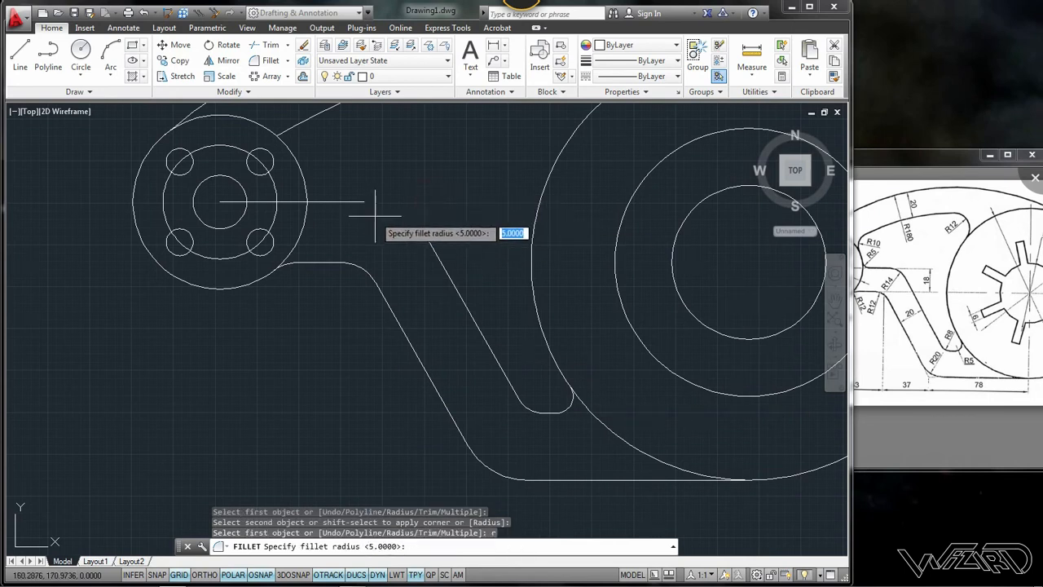
text(14)
key(Return)
click(364, 202)
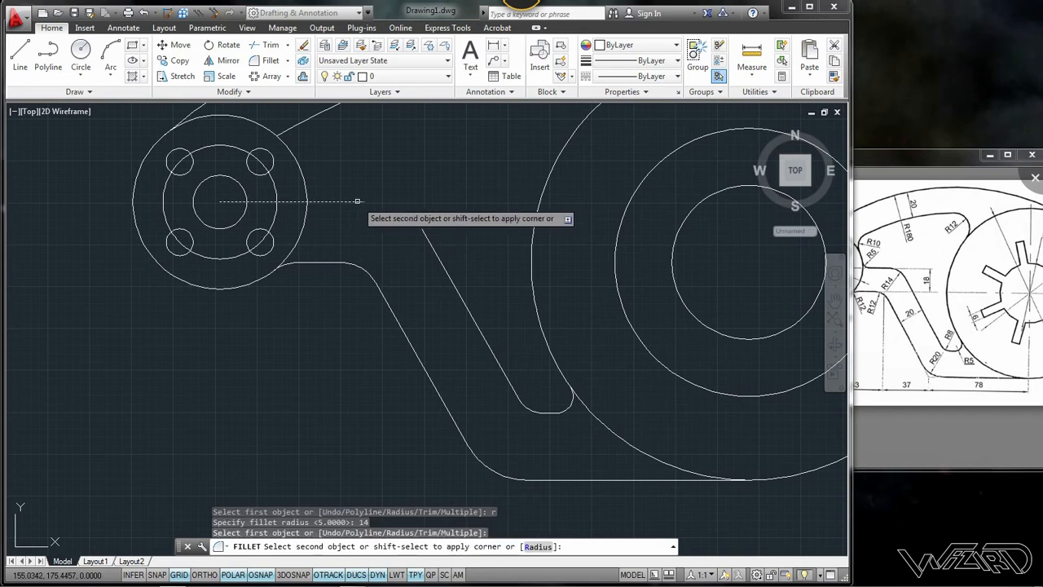
click(424, 231)
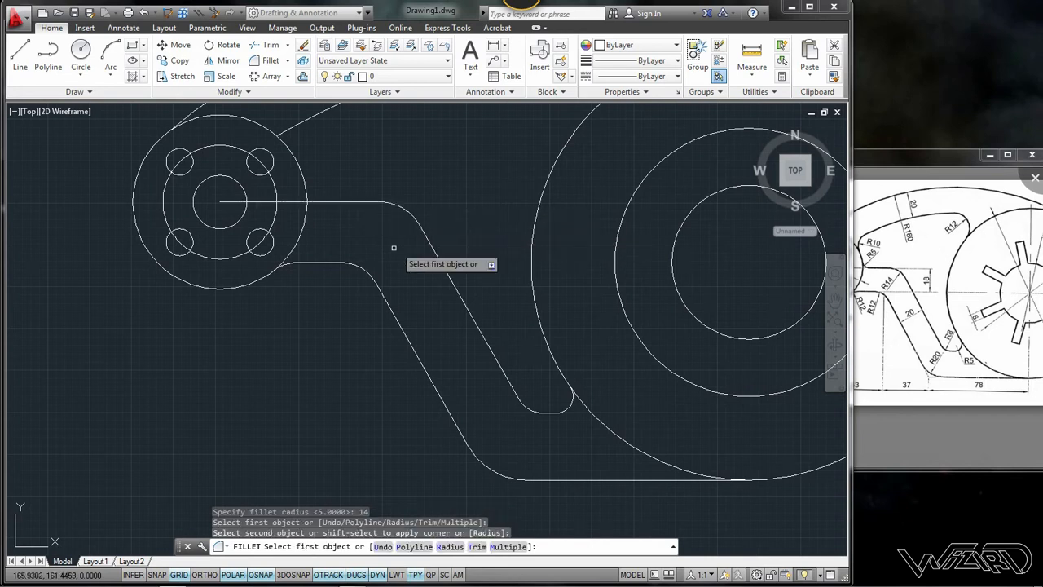
right_click(353, 256)
key(Escape)
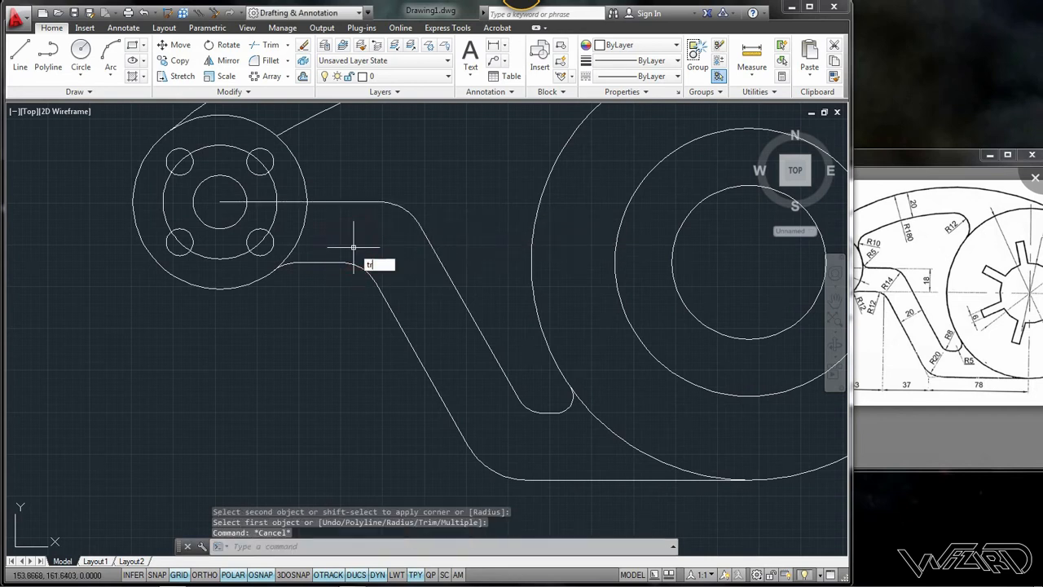
key(Return)
click(293, 201)
key(Escape)
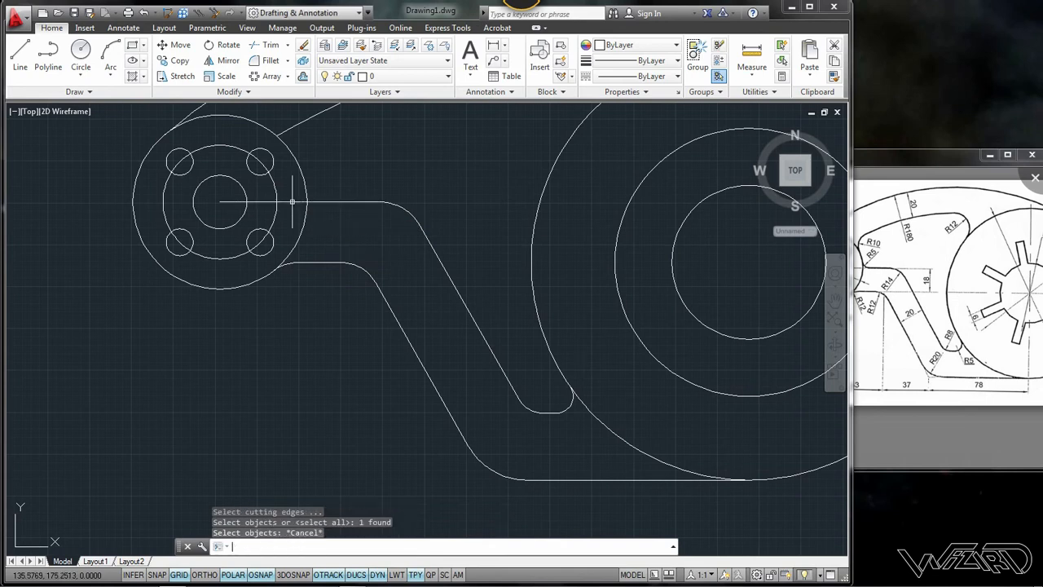
- Trim the upper horizontal line inside the 52-diameter circle and erase the piece left at the circle's centre
text(tr)
right_click(296, 208)
right_click(295, 206)
click(299, 202)
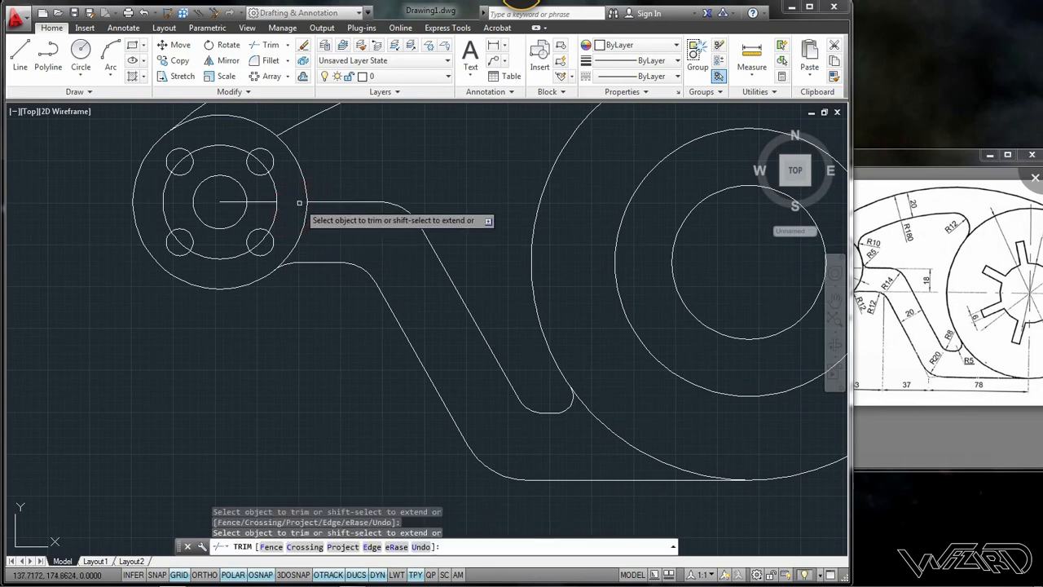
right_click(299, 203)
click(263, 202)
click(260, 206)
click(260, 214)
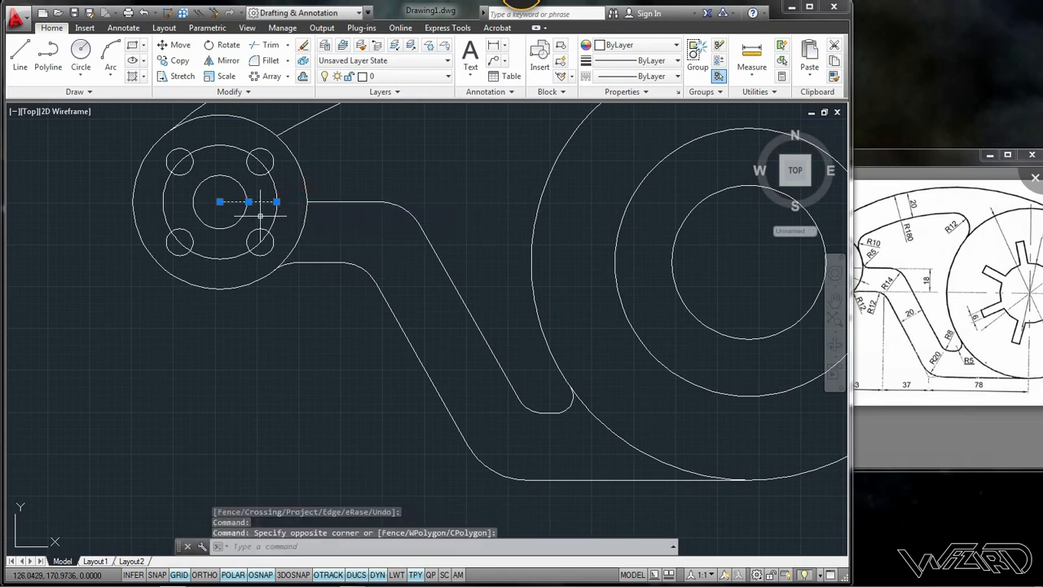
key(Delete)
- Check the reference image and fillet the inner arc's right end to the large outer circle with radius 12
scroll(207, 255, down, 4)
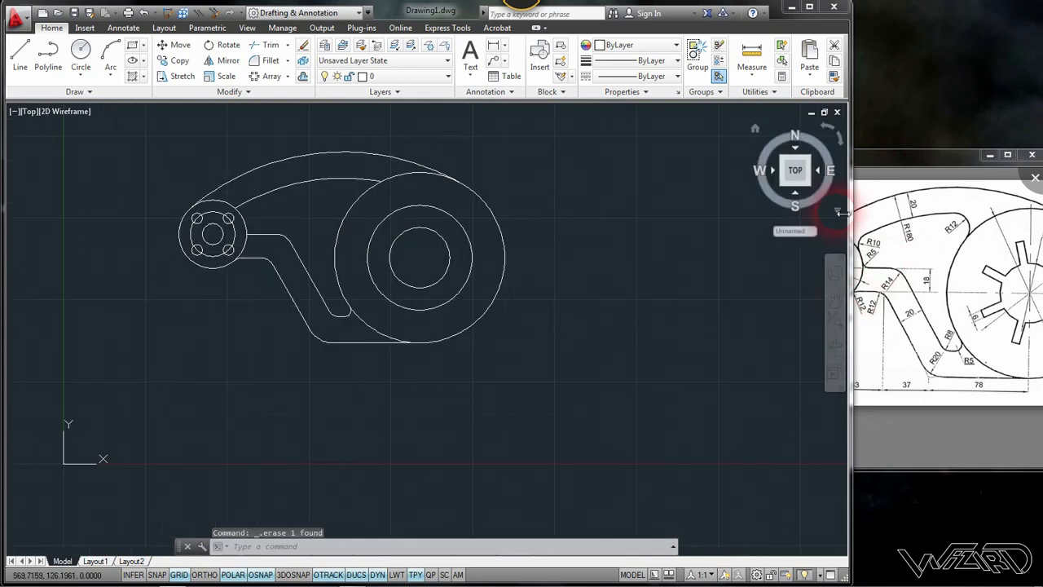
drag(943, 159, 831, 154)
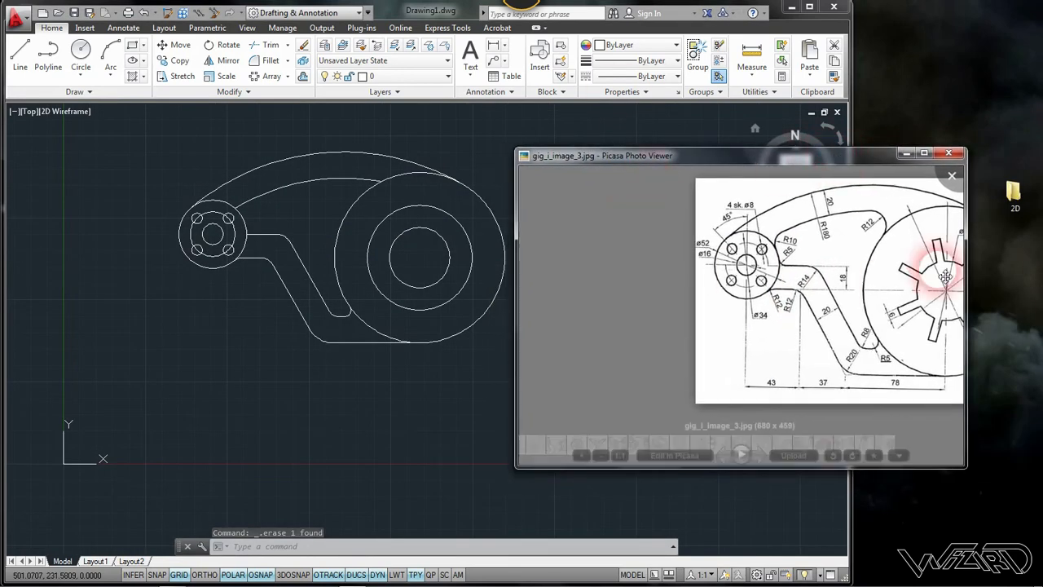
click(235, 146)
click(269, 60)
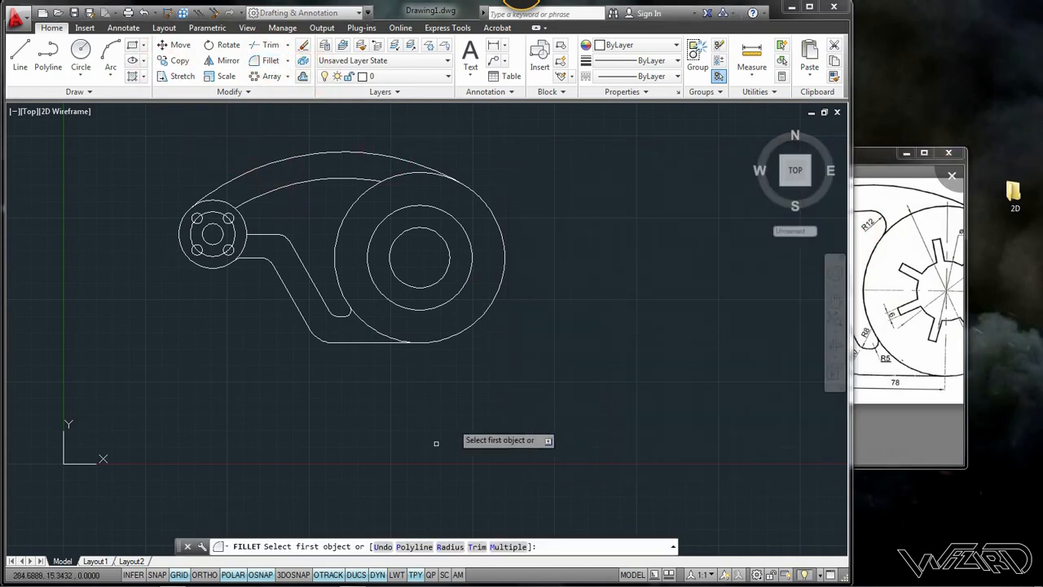
click(450, 546)
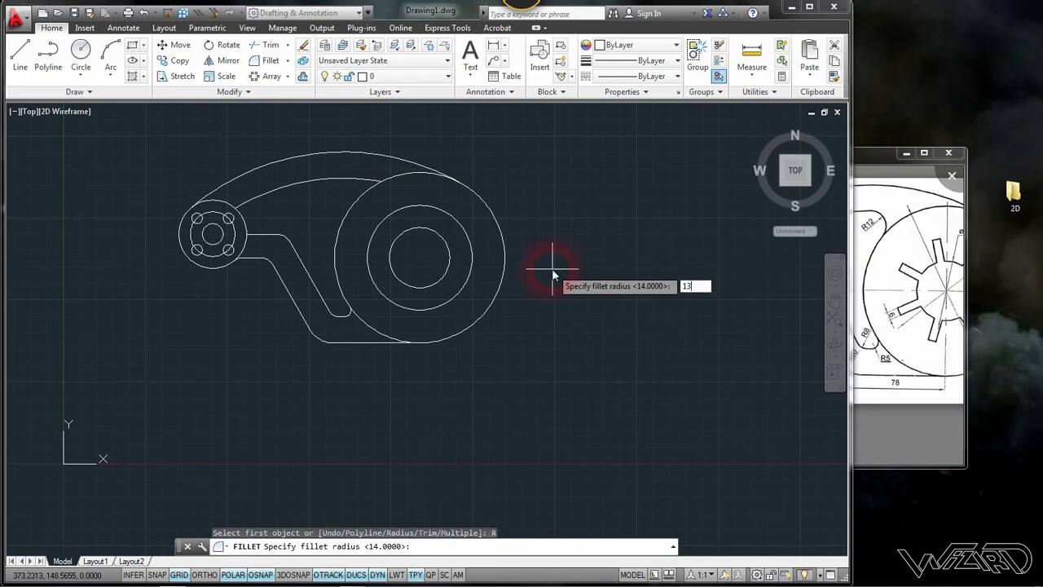
text(12)
key(Return)
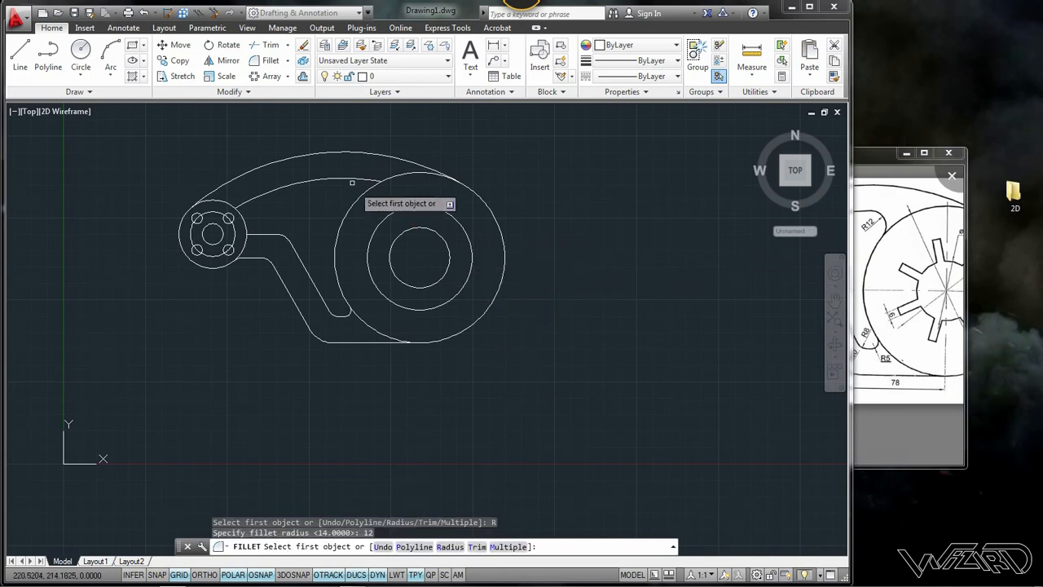
click(362, 179)
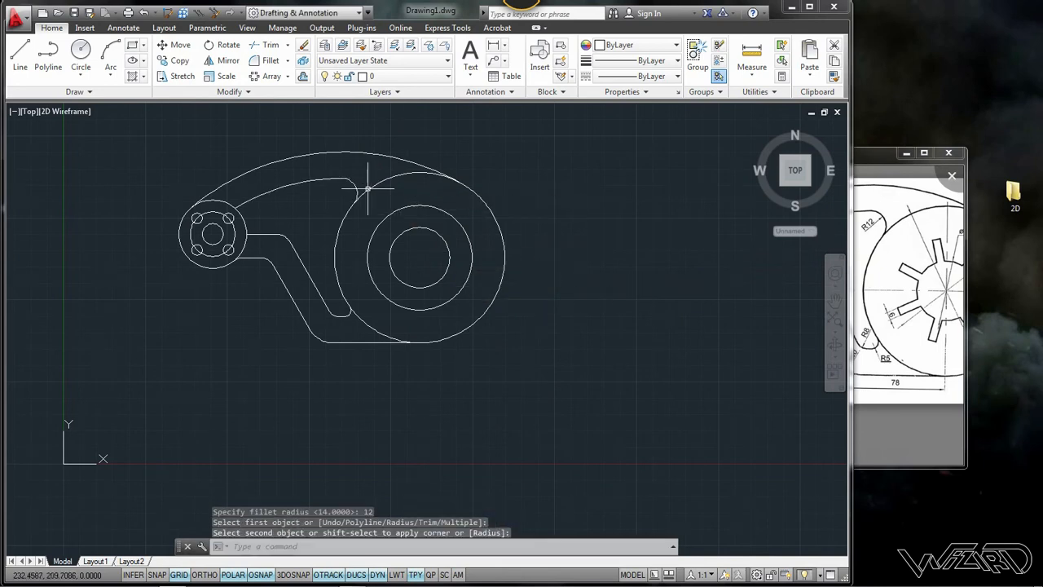
click(365, 186)
key(Return)
key(Escape)
- Check the reference image and fillet the small outer circle to the inner arc's left end with radius 10
key(Return)
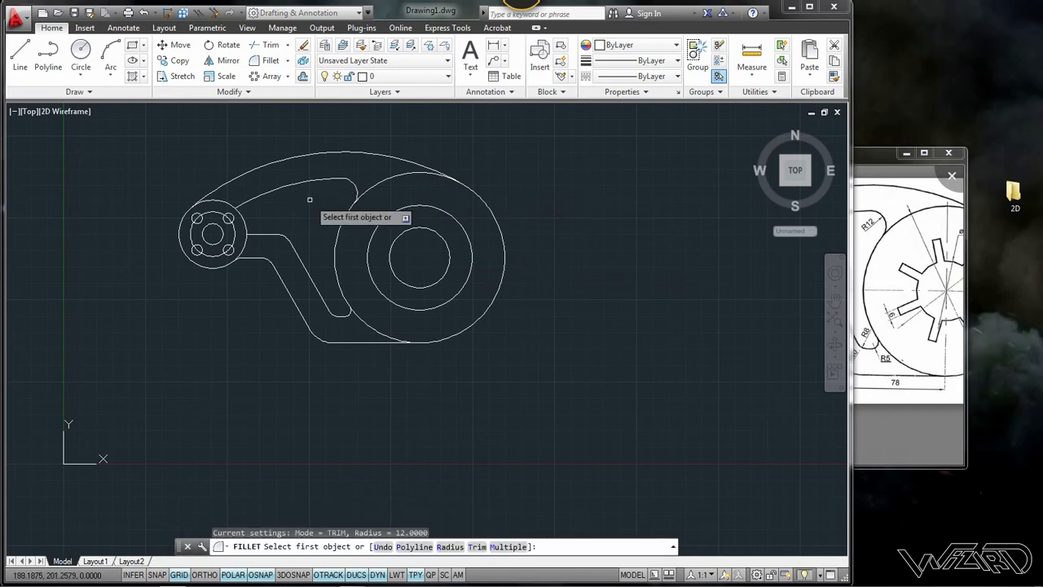
text(r)
key(Return)
click(868, 154)
drag(869, 155, 970, 159)
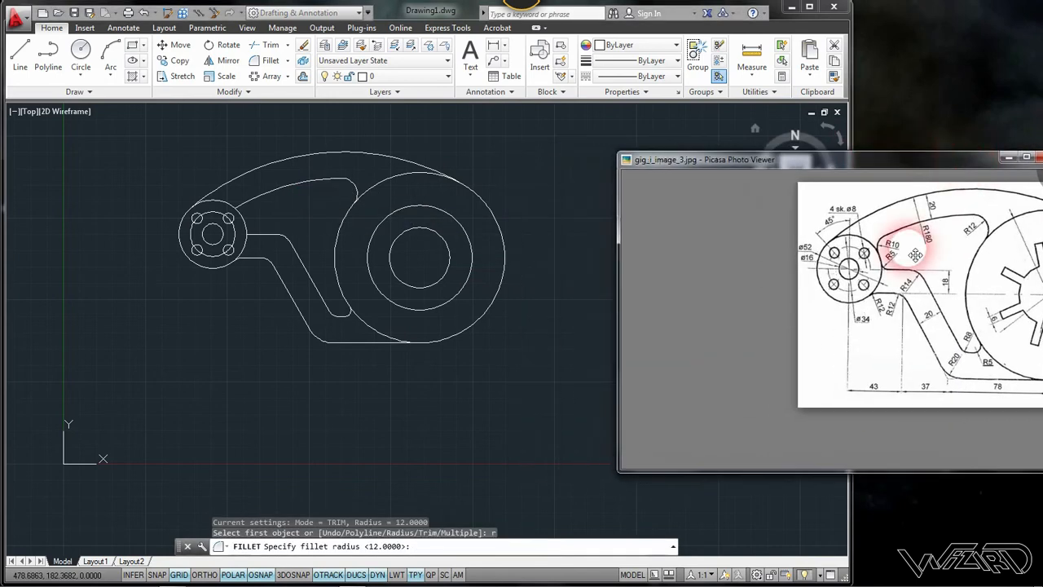
click(444, 14)
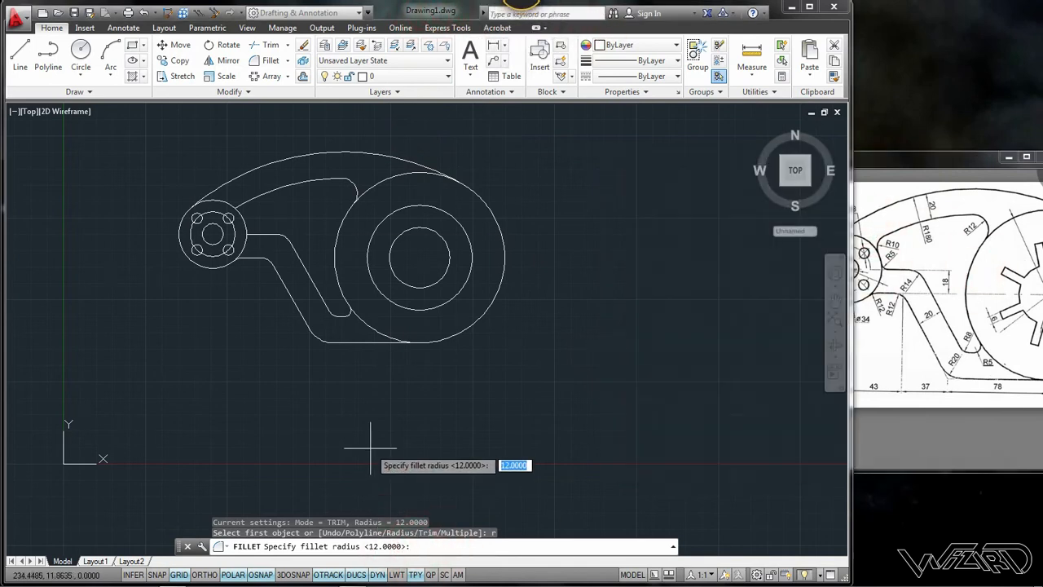
text(10)
key(Return)
click(241, 216)
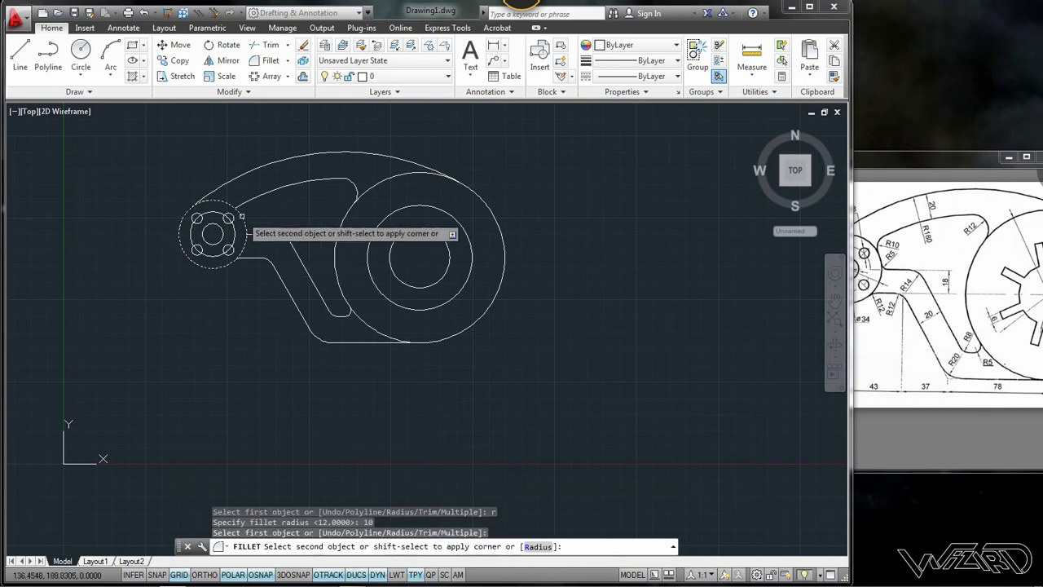
click(258, 207)
- Fillet the small outer circle to the upper horizontal line with radius 5
key(Return)
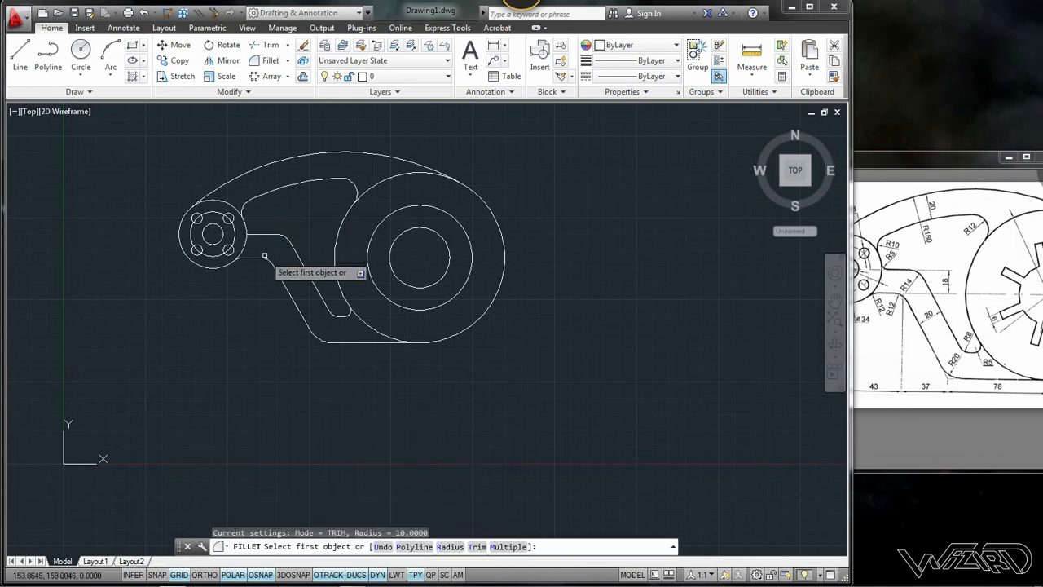
click(450, 546)
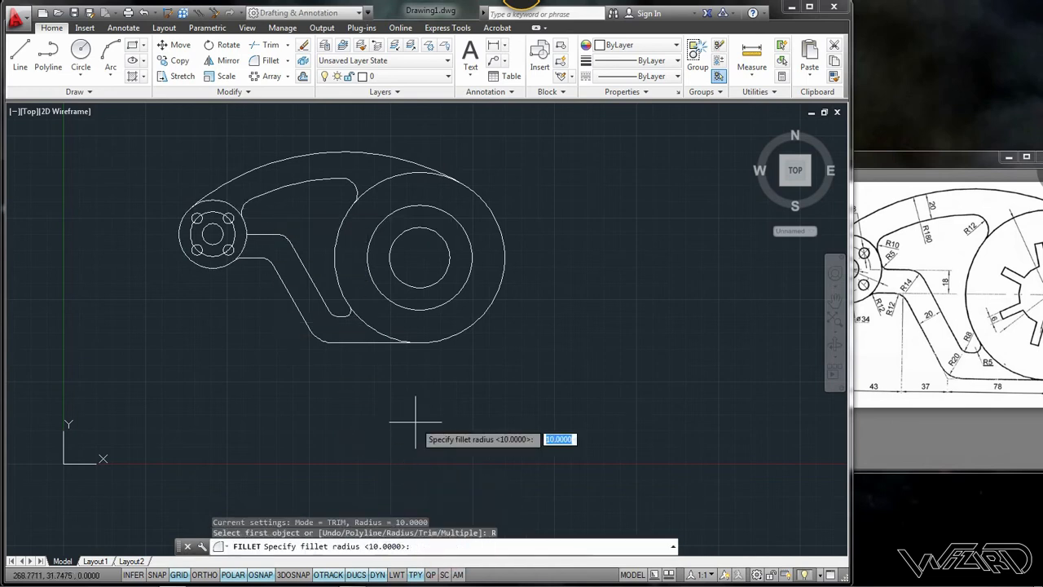
text(5)
key(Return)
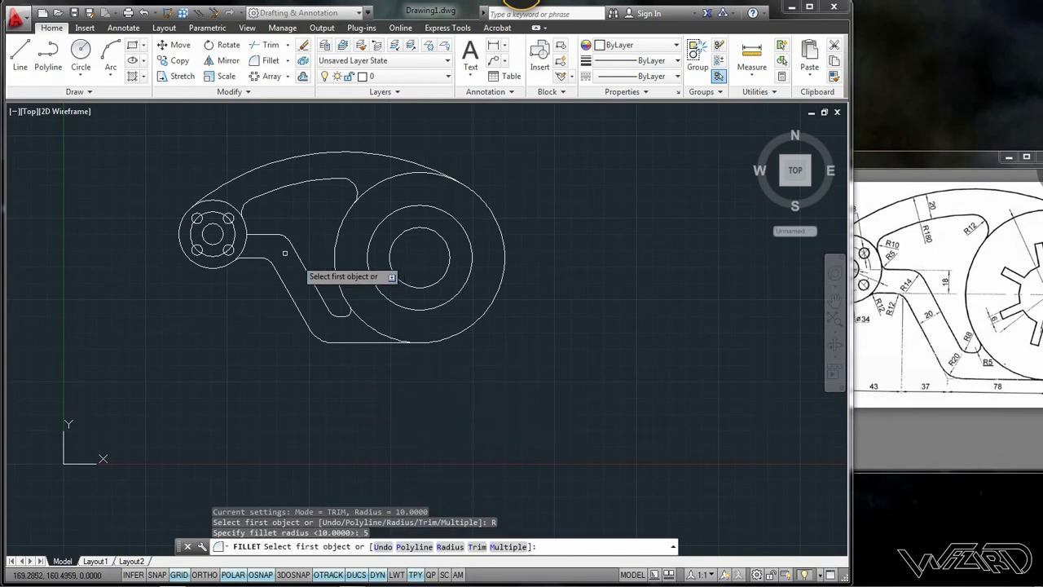
click(245, 224)
click(257, 234)
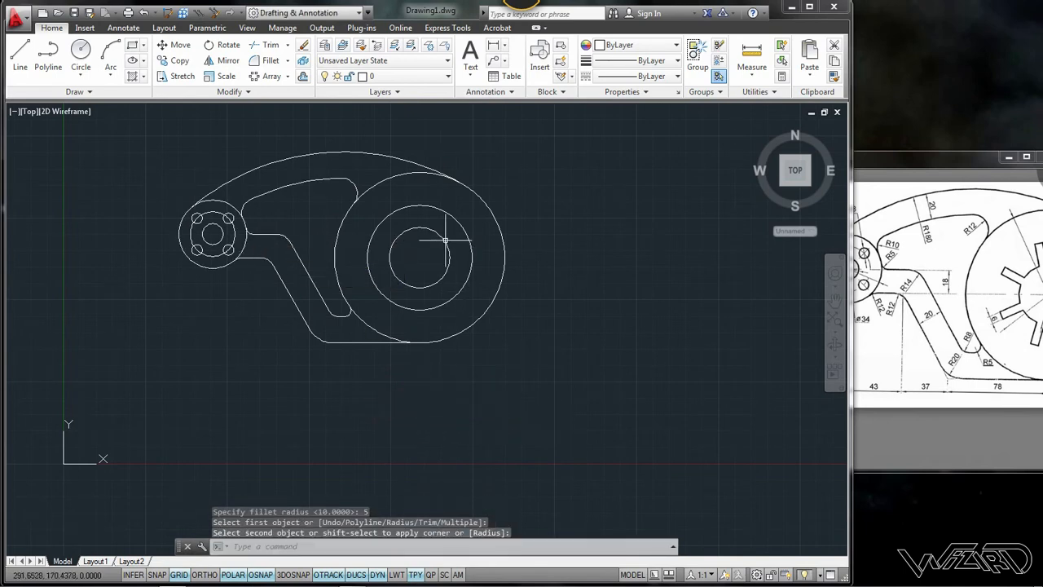
- Check the slot dimensions in the reference image and draw a horizontal line from the large circle's centre rightward to just beyond the 80-diameter circle
mouse_move(407, 222)
middle_down()
mouse_move(477, 309)
mouse_move(450, 314)
middle_up()
scroll(426, 259, up, 2)
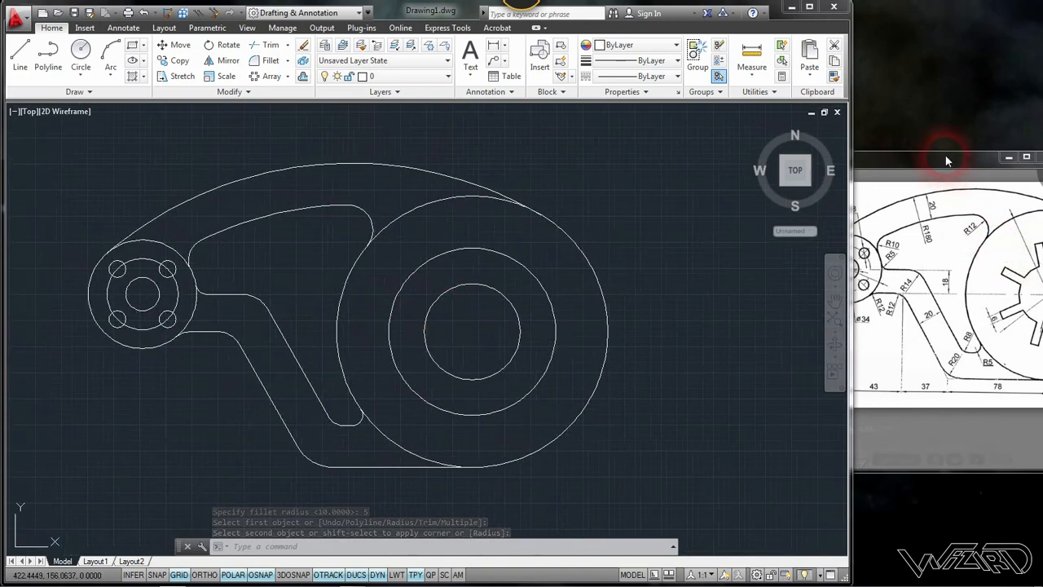
drag(938, 154, 801, 150)
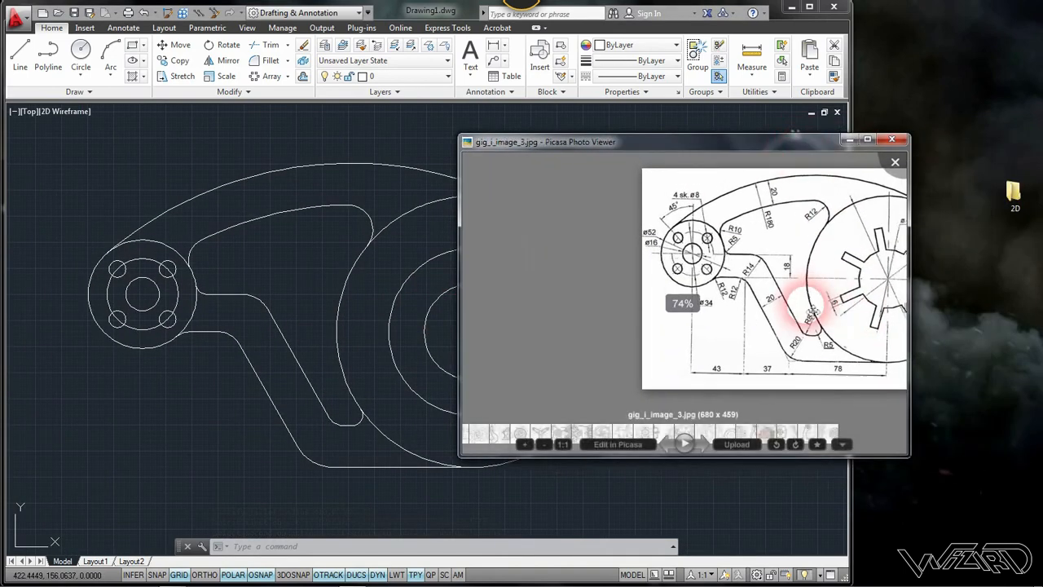
scroll(761, 291, up, 2)
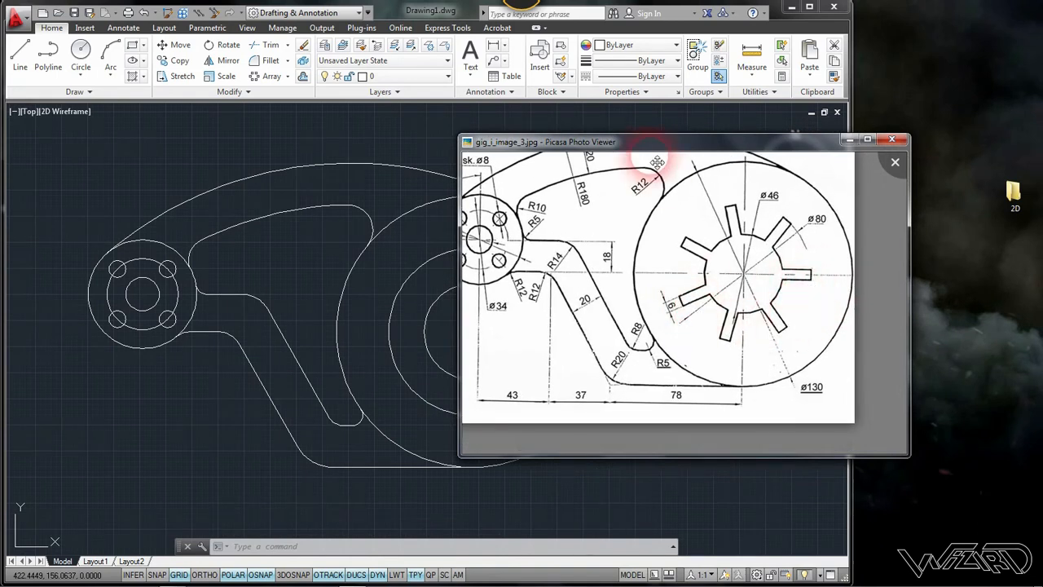
drag(656, 162, 983, 175)
click(603, 313)
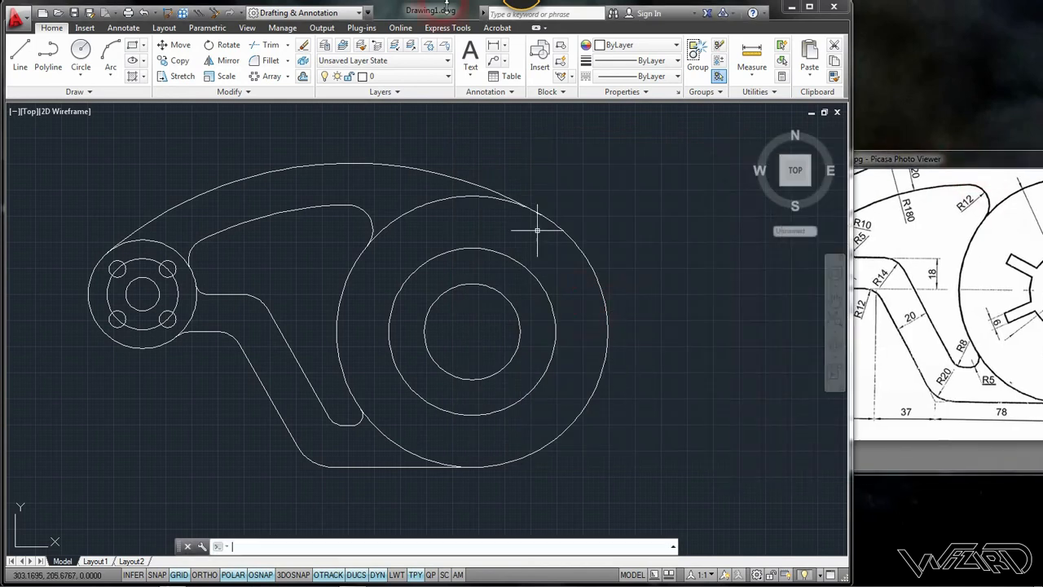
text(l)
key(Return)
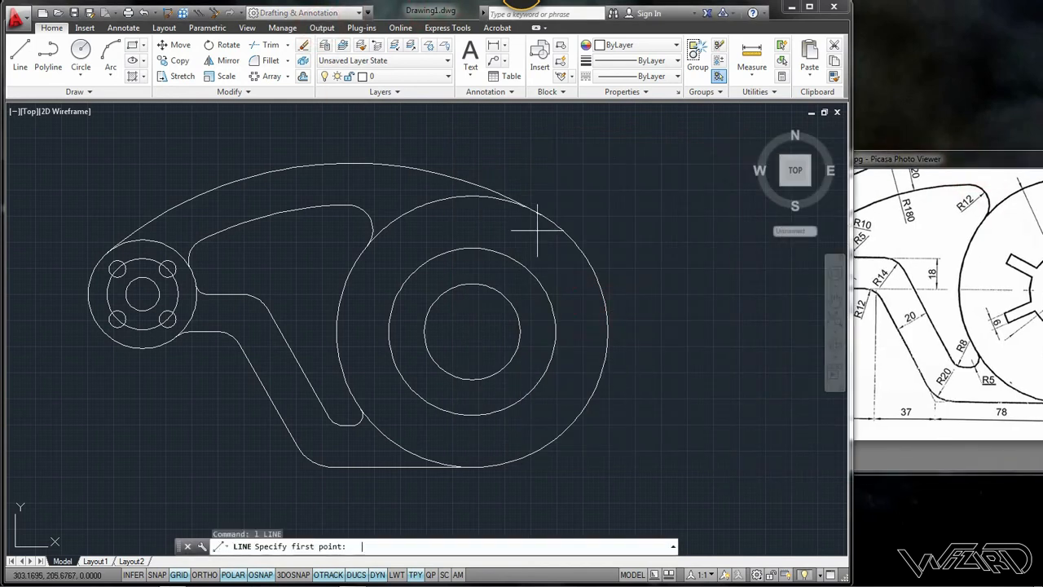
click(472, 331)
click(602, 331)
key(Return)
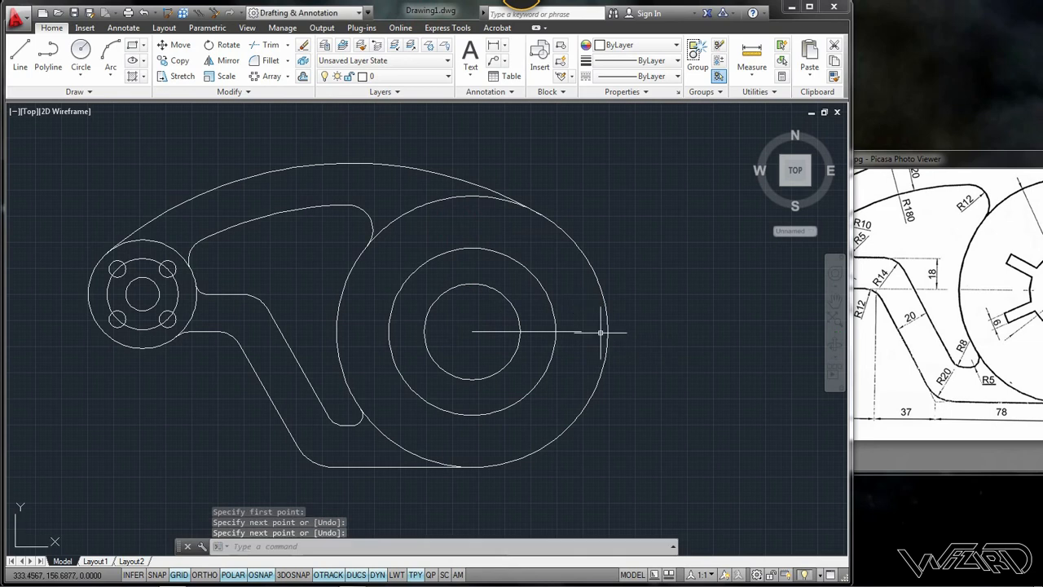
- Offset the horizontal centre line by 3 both above and below, and end the command
key(Return)
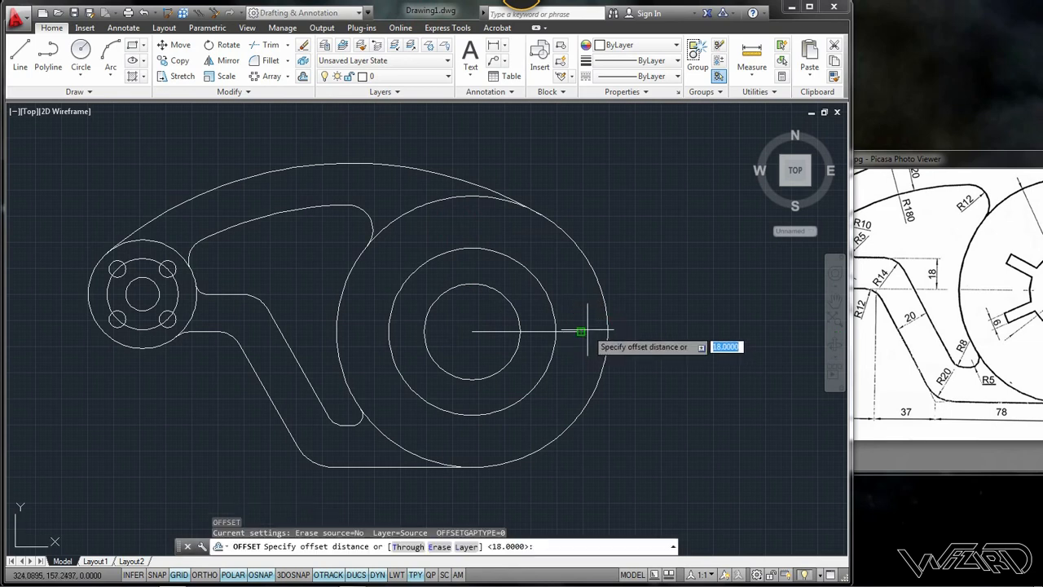
text(3)
key(Return)
click(570, 329)
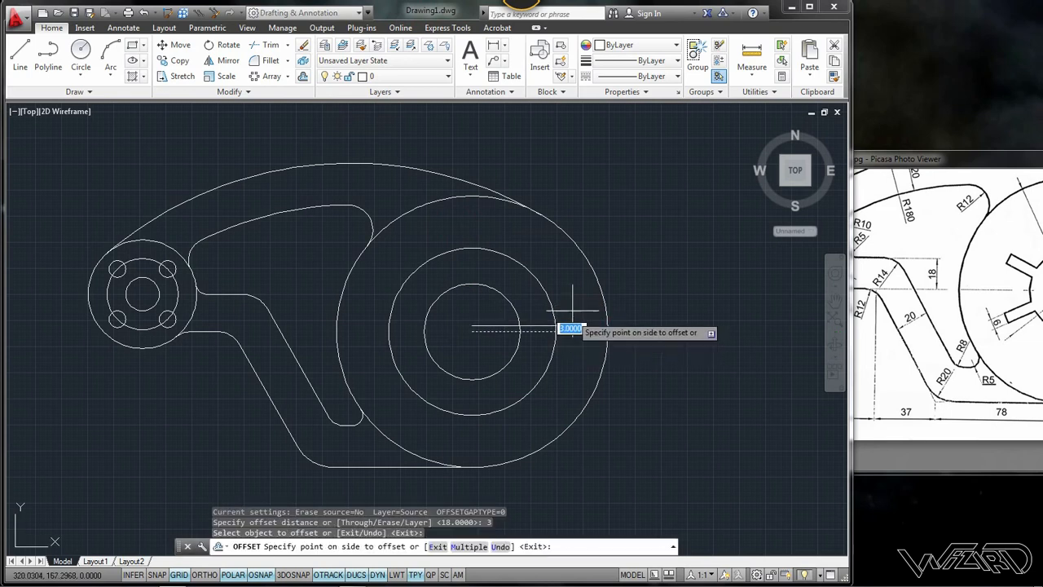
click(569, 313)
click(580, 331)
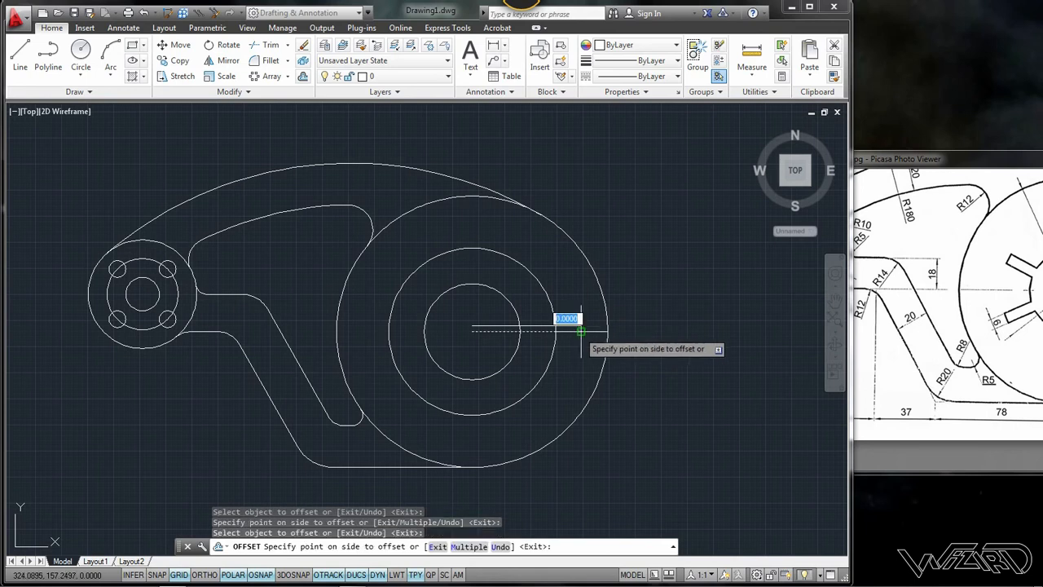
click(583, 372)
key(Return)
- Trim the three horizontal lines outside the 80-diameter circle and inside the 46-diameter circle
key(Return)
key(Return)
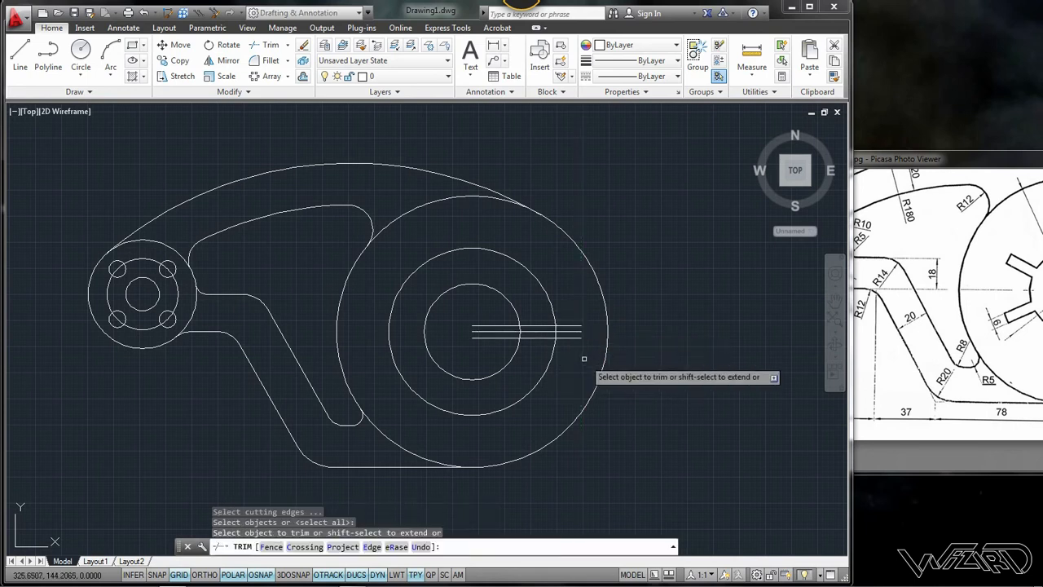
click(586, 356)
click(566, 295)
click(495, 345)
click(475, 317)
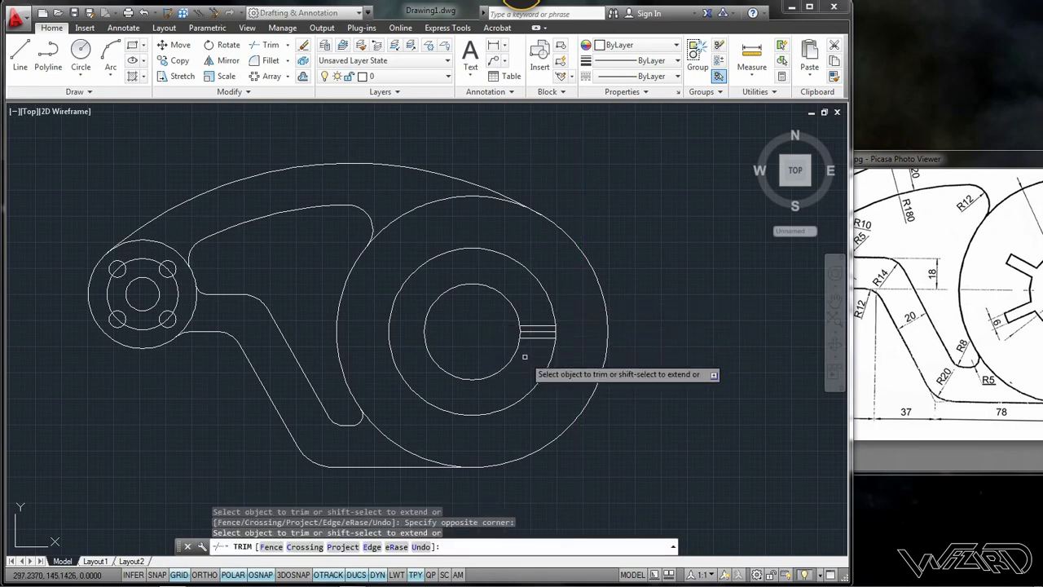
- Try to trim the 46- and 80-diameter circles together outside the slot, and undo that trim
click(566, 300)
click(477, 278)
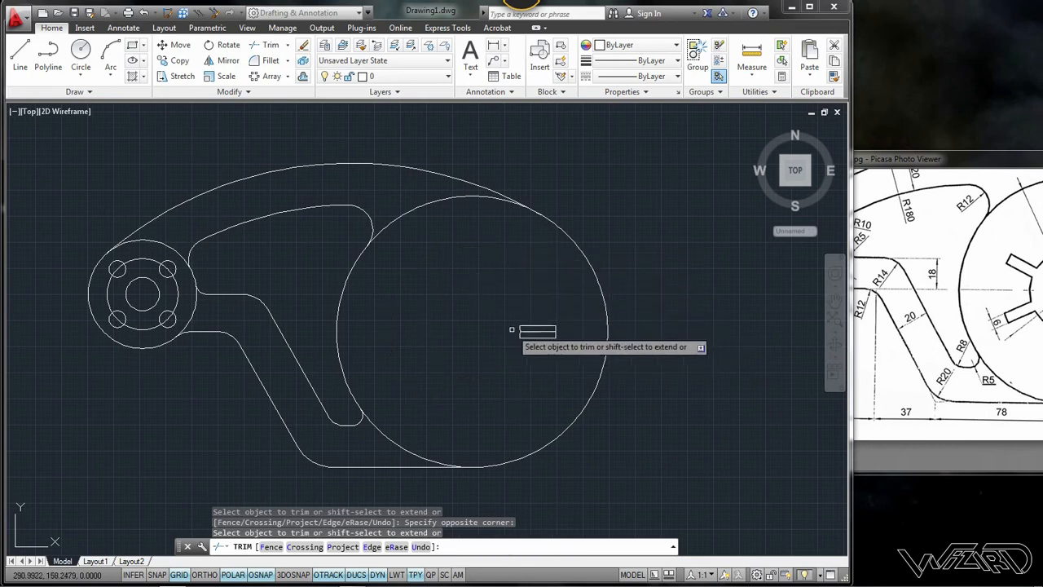
key(ctrl+z)
- Trim away the 80-diameter circle except for the slot's end, and erase the slot's centre line
click(538, 283)
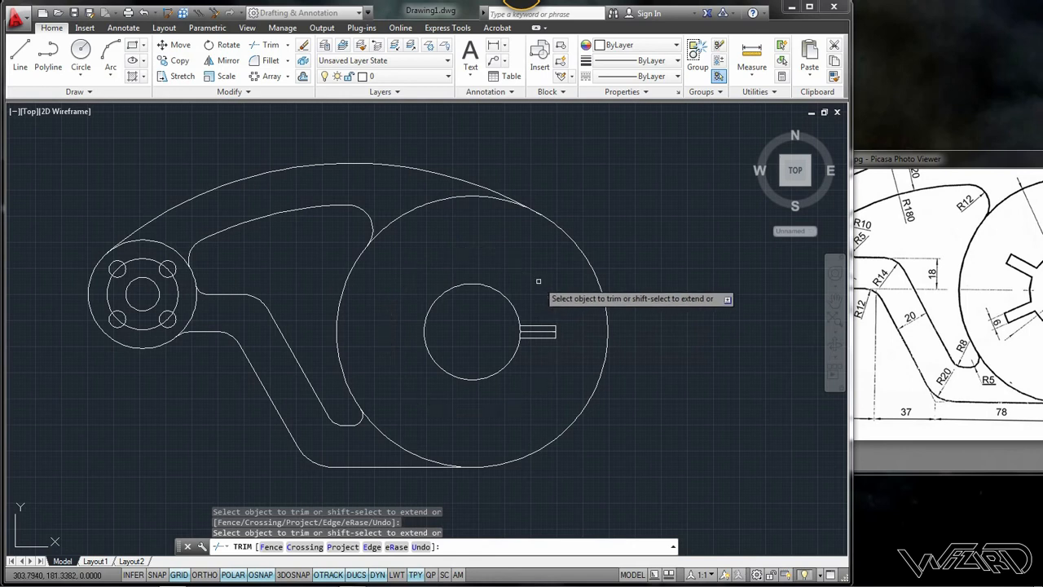
key(Return)
click(545, 332)
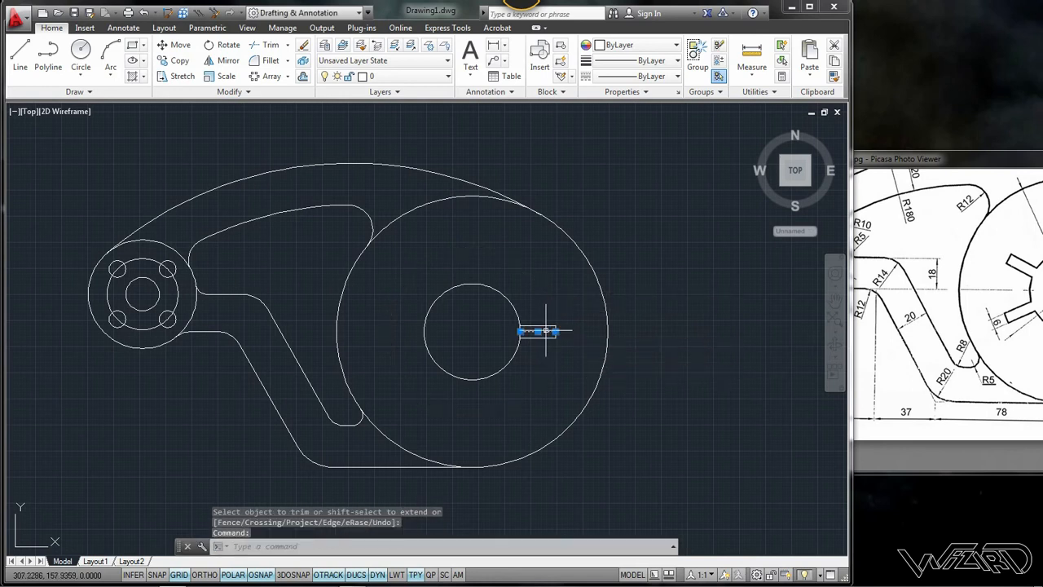
key(Delete)
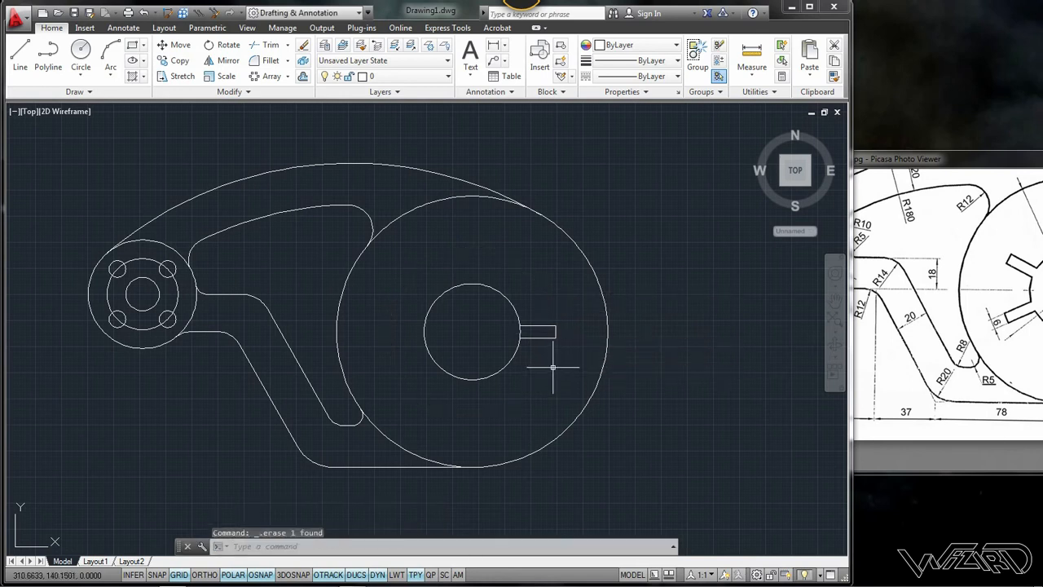
- Create a polar array of the slot's three edges around the large circle's centre with 7 items over 360 degrees
key(Return)
click(573, 361)
click(540, 296)
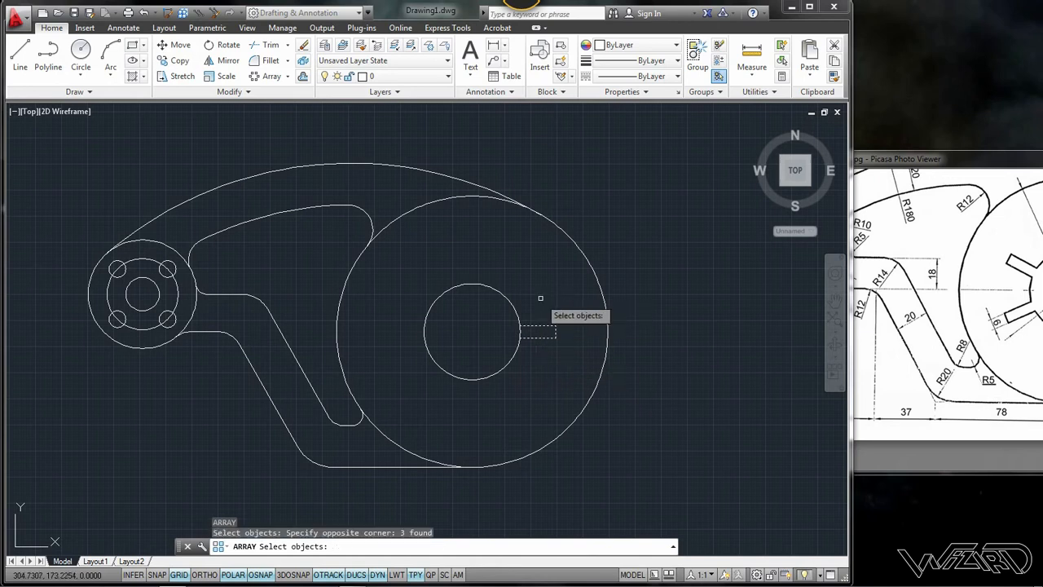
key(Return)
click(551, 370)
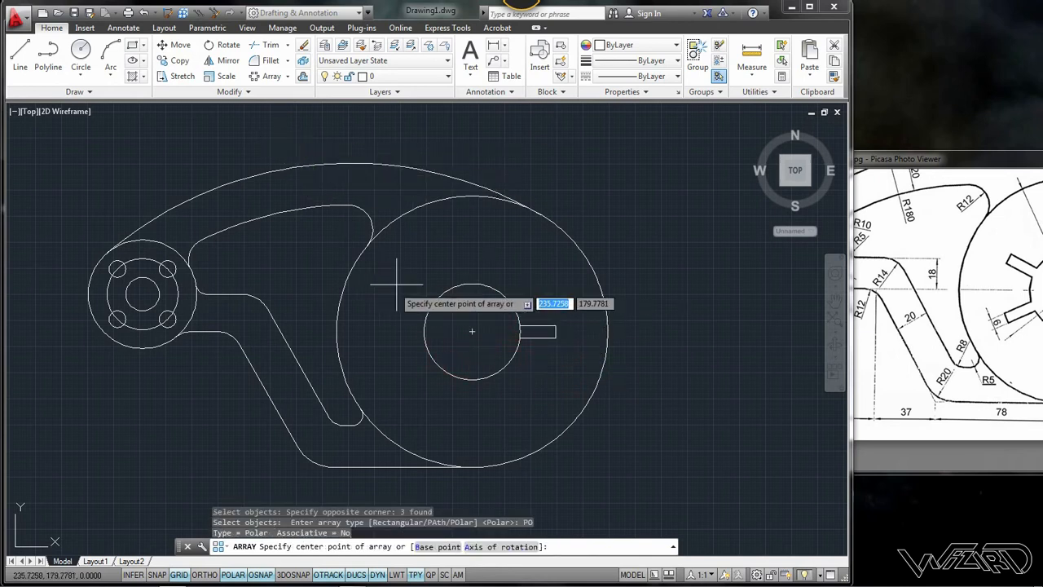
click(471, 332)
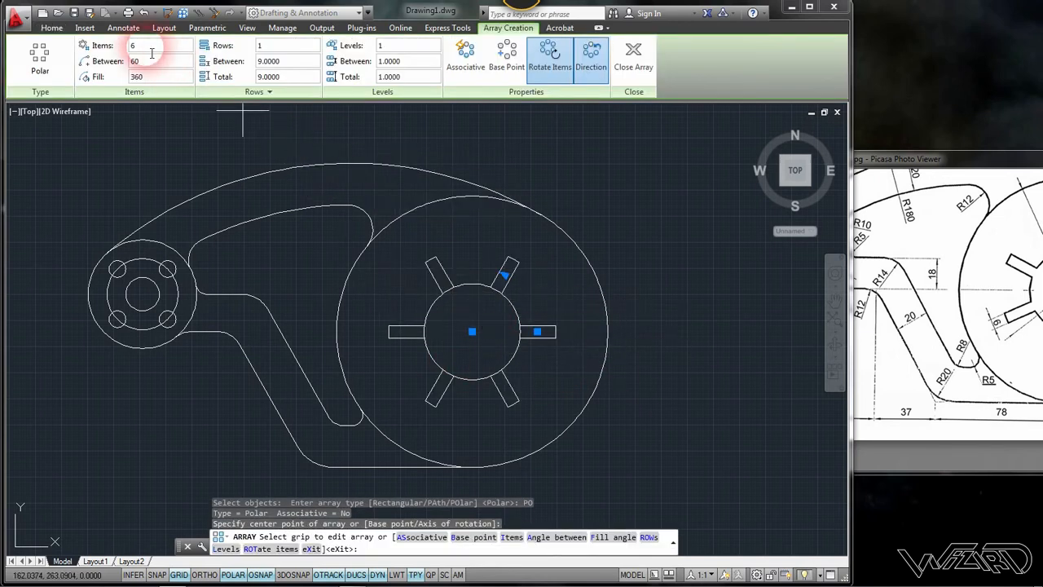
text(7)
key(Return)
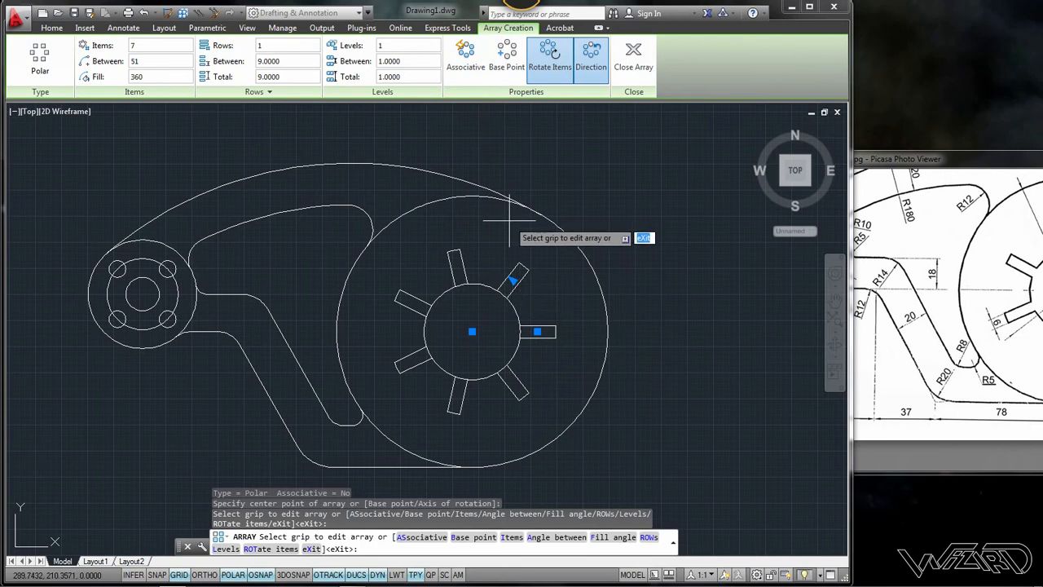
key(Return)
- Trim the 46-diameter circle across the slot openings and compare the part with the reference image
text(tr)
key(Return)
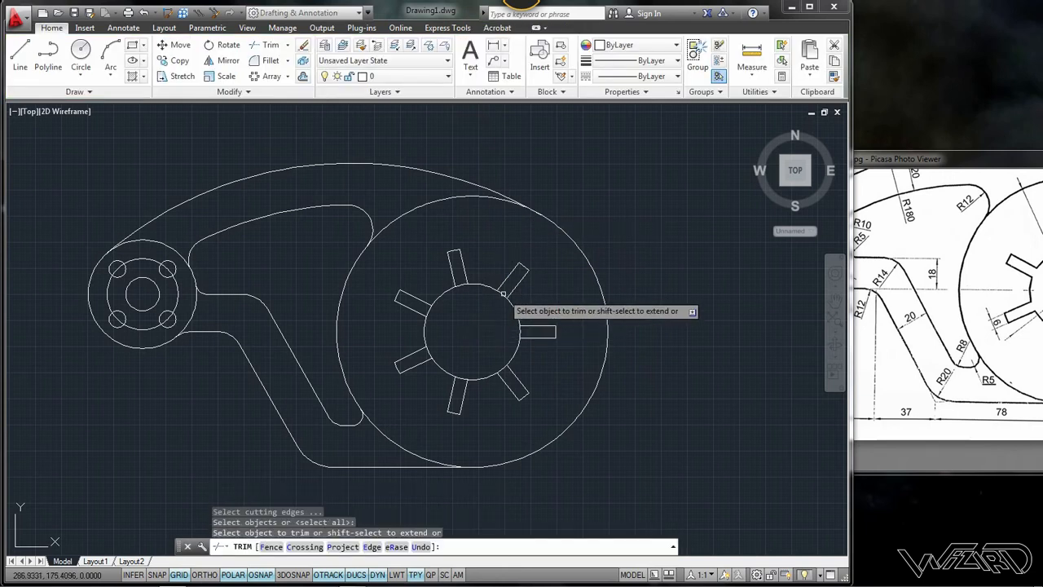
key(Return)
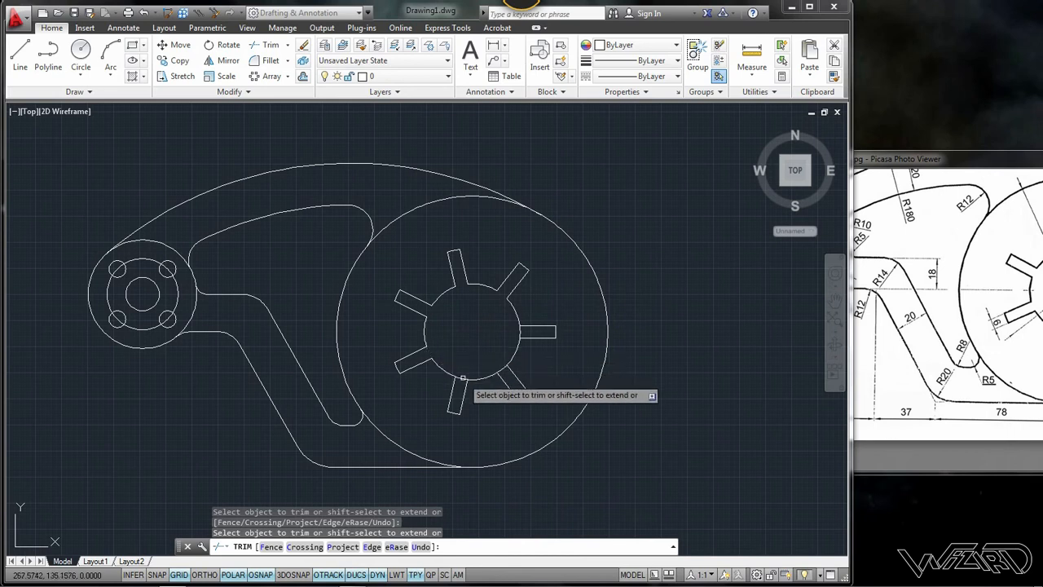
key(Return)
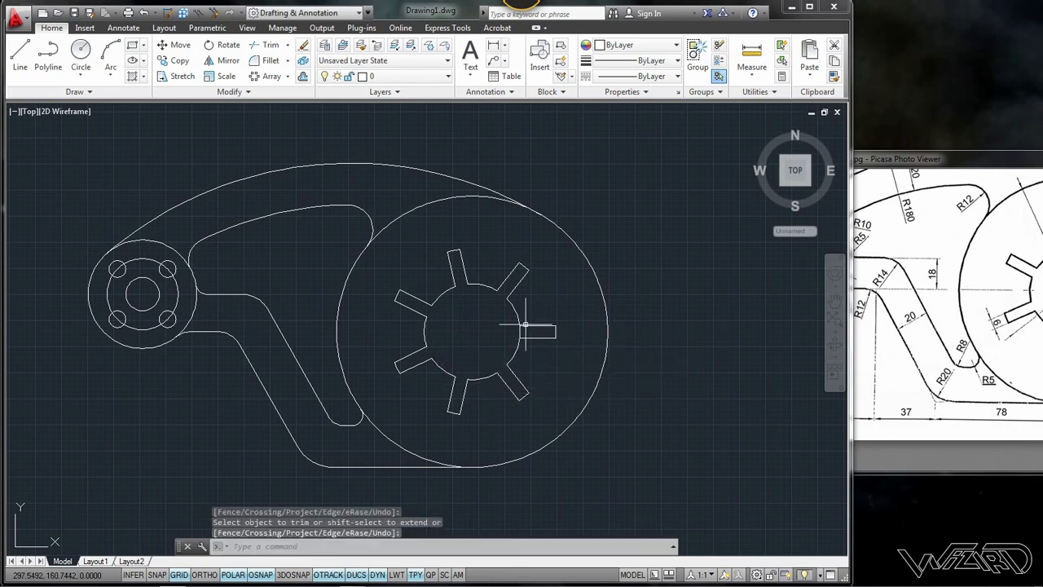
drag(963, 173, 731, 6)
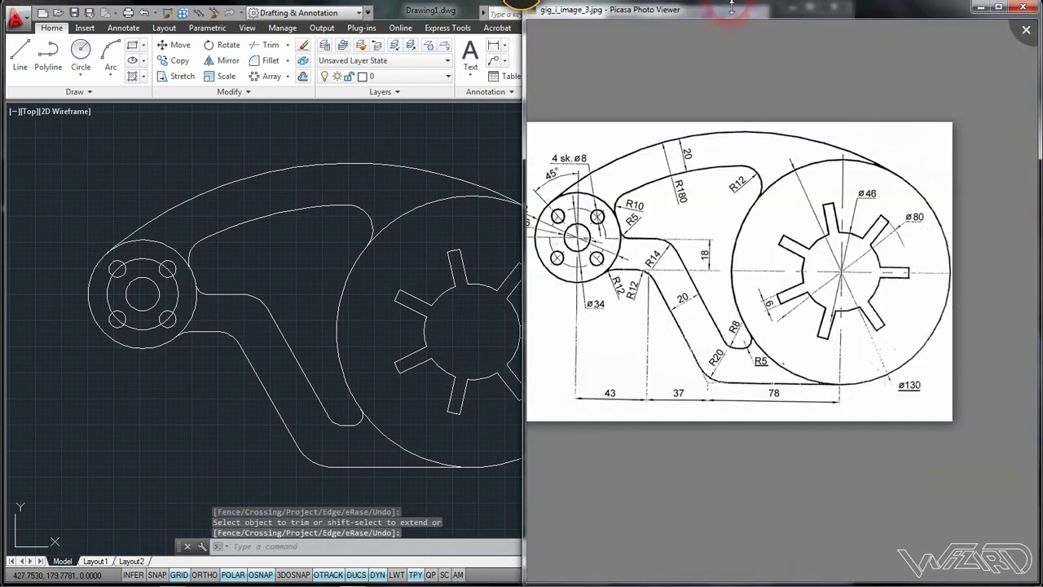
double_click(414, 17)
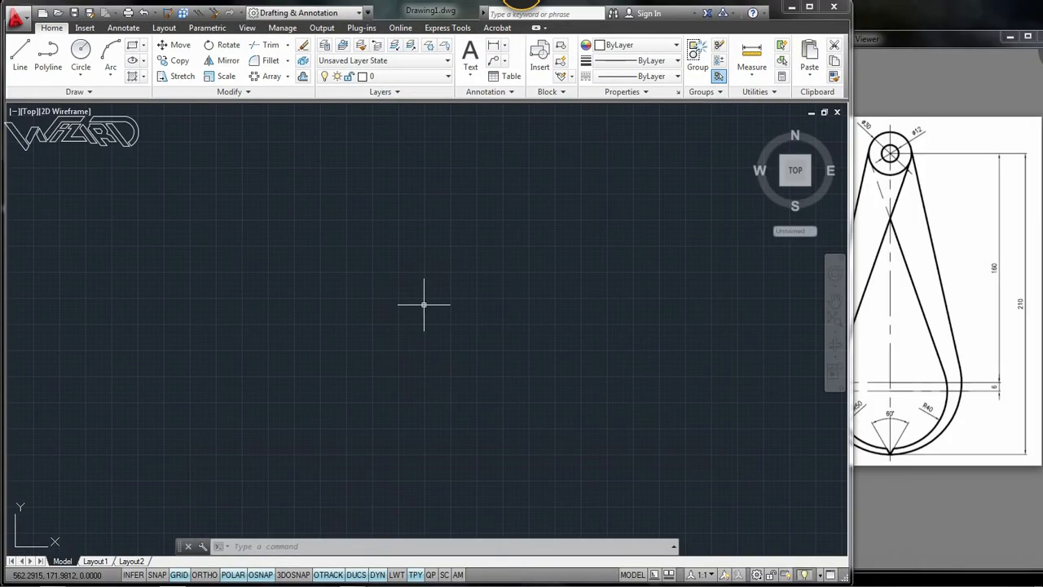
- Check the top of the looped part in the reference image and draw a circle of radius 15 for it
click(932, 271)
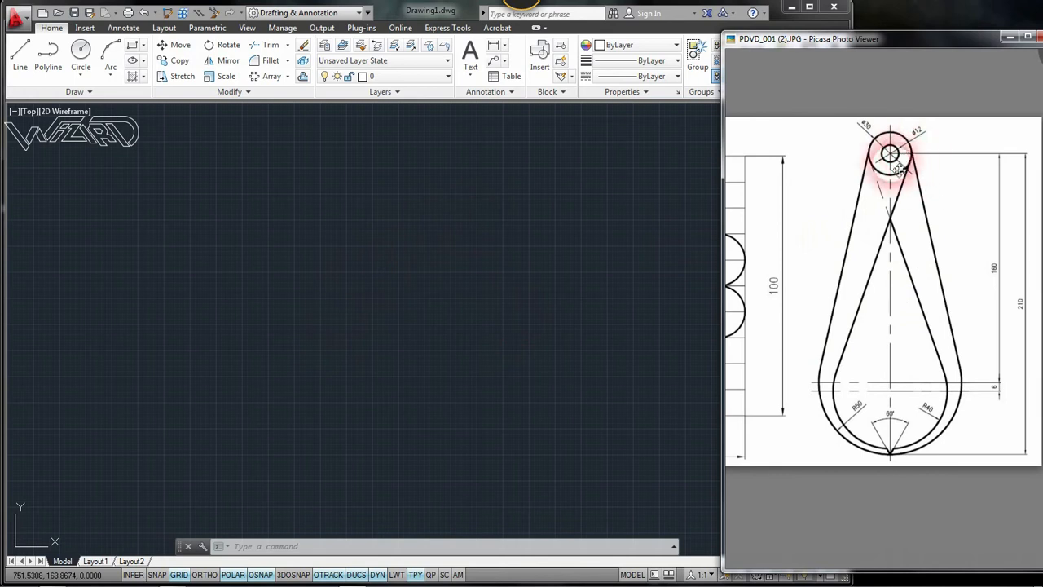
scroll(896, 157, up, 2)
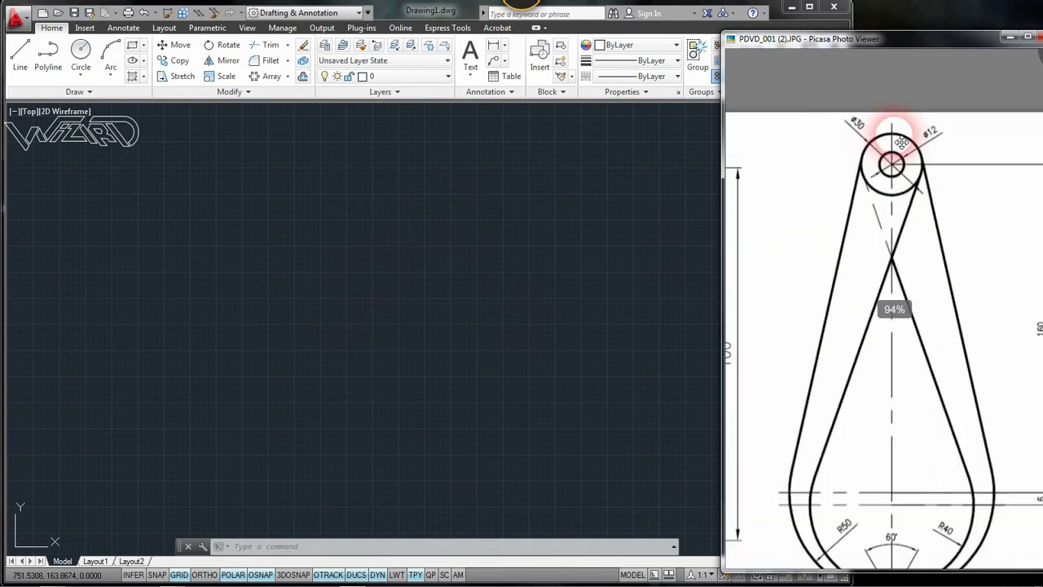
click(446, 264)
text(c)
key(Return)
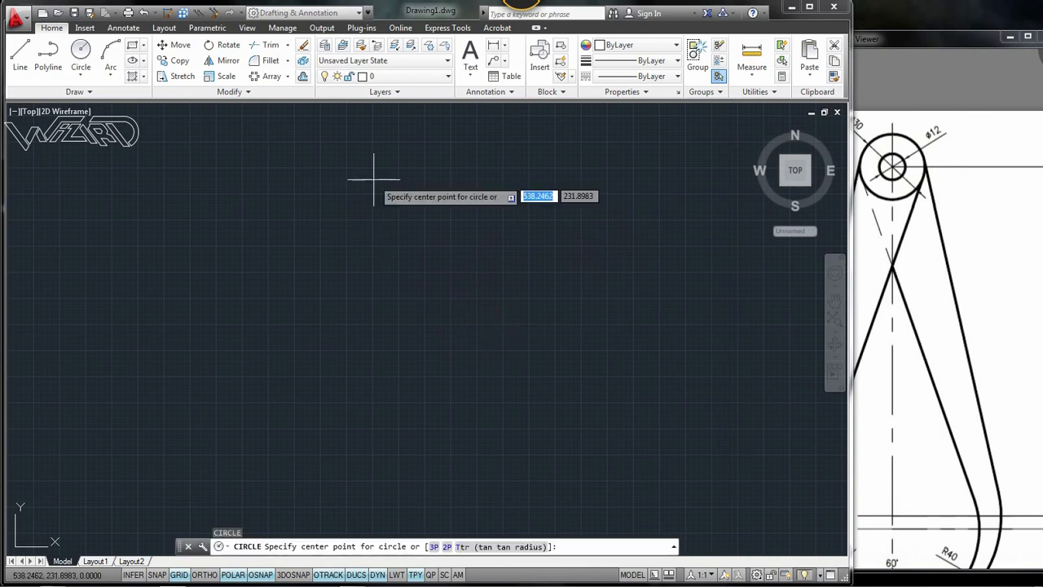
click(405, 199)
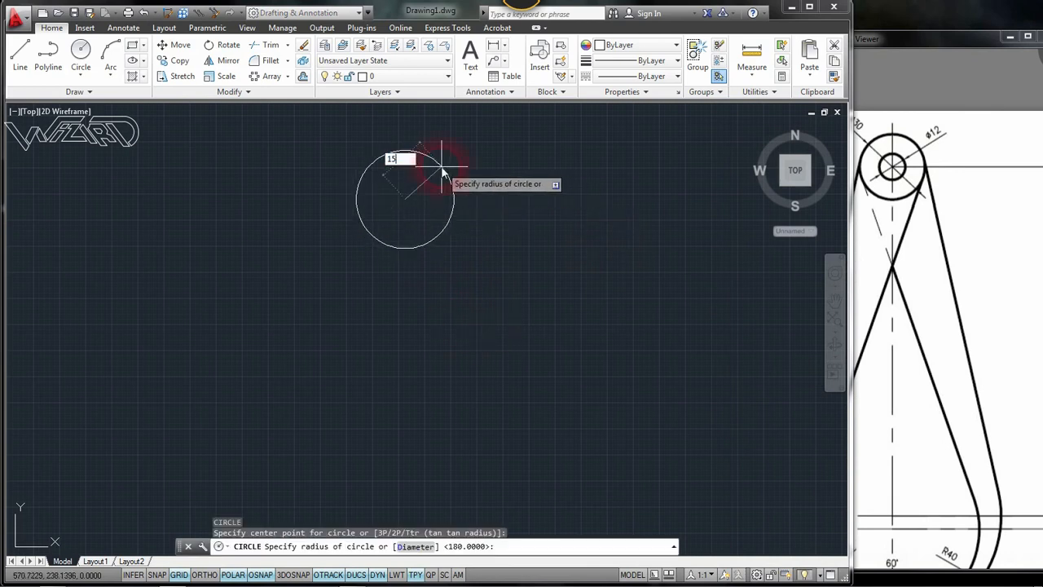
key(Return)
- Draw a circle of radius 6 concentric with the radius-15 circle
key(Return)
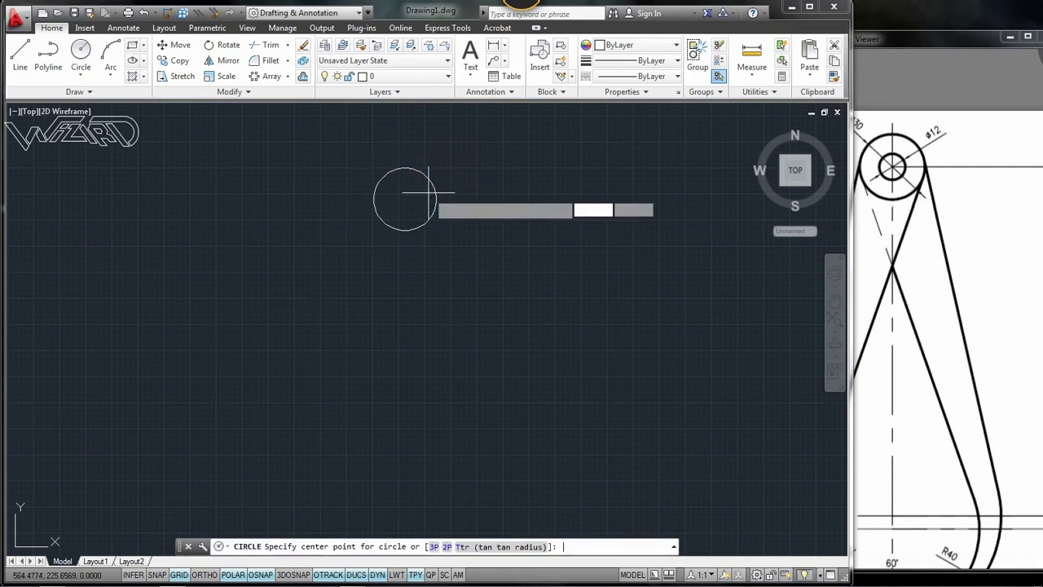
click(405, 199)
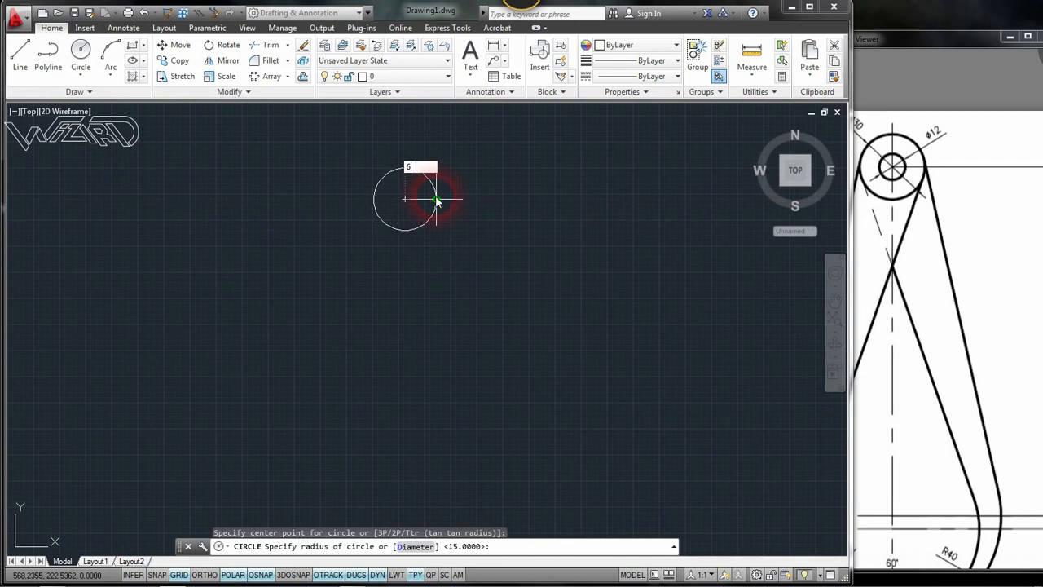
text(6)
key(Return)
- Draw a vertical centre line straight down from the circles' centre in two segments, 160 and 6 long
text(l)
key(Return)
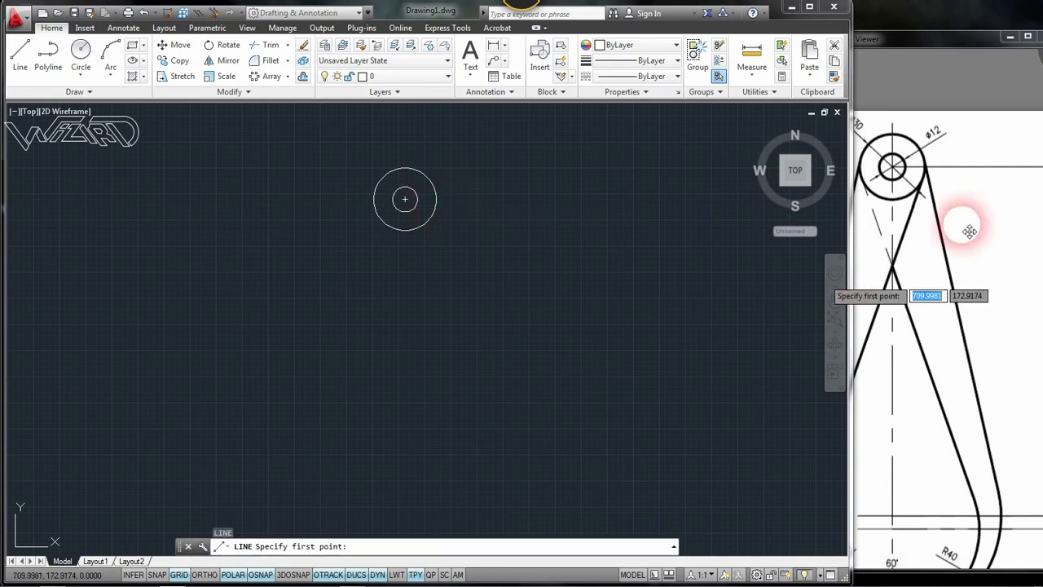
drag(926, 47, 726, 38)
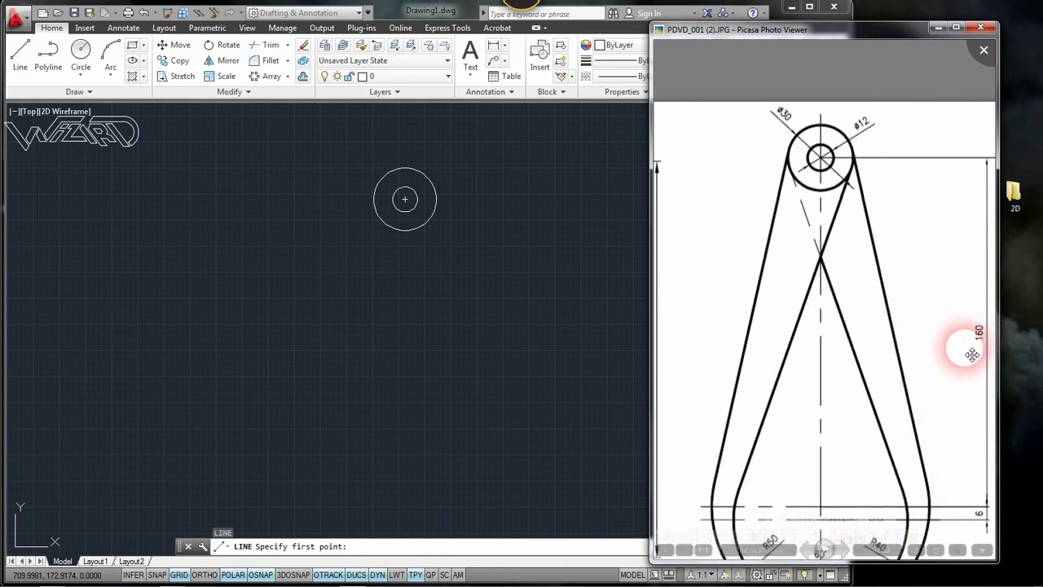
click(434, 9)
click(405, 198)
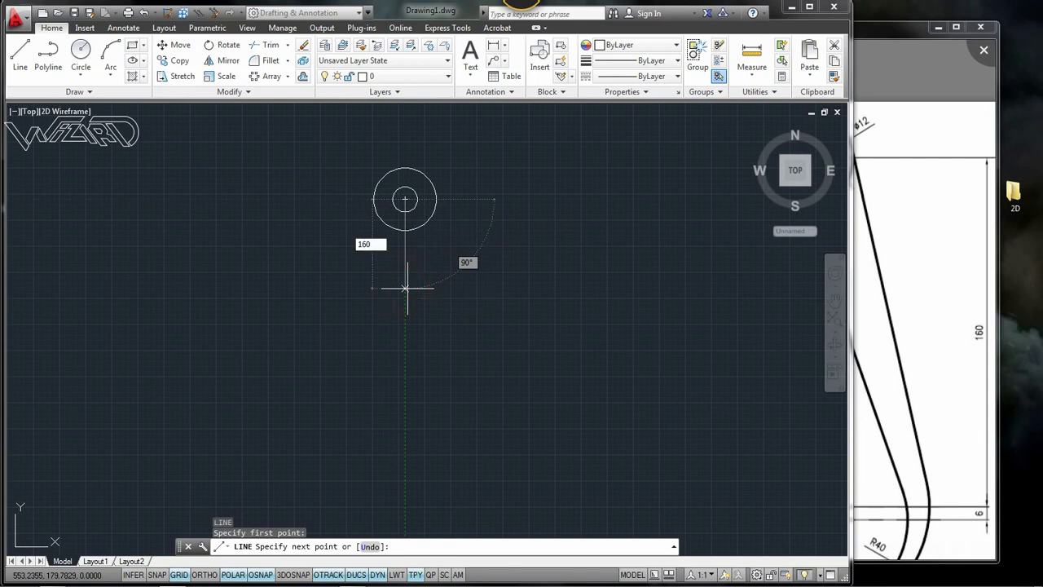
key(Return)
middle_drag(454, 379, 492, 247)
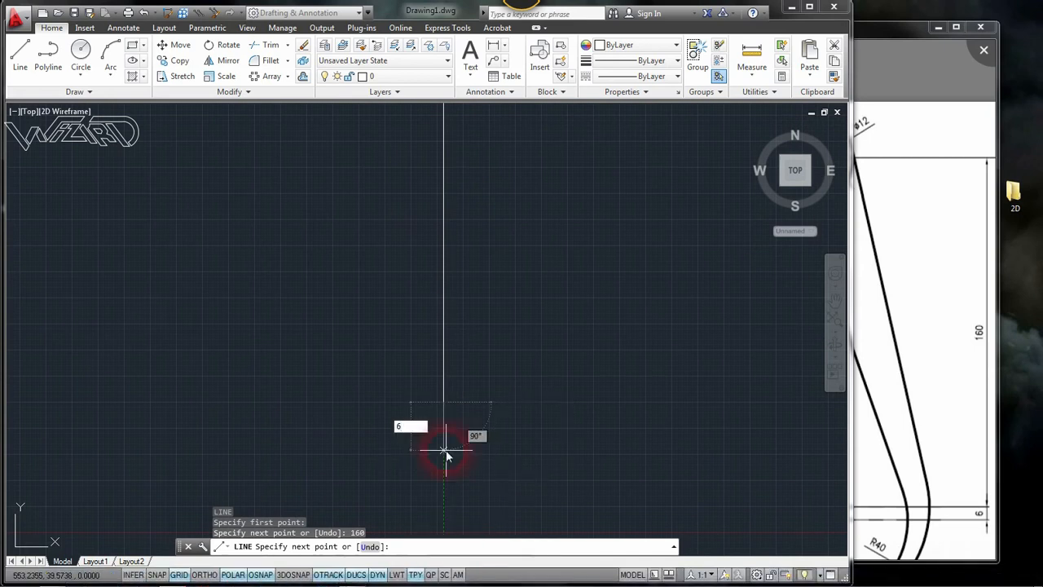
key(Return)
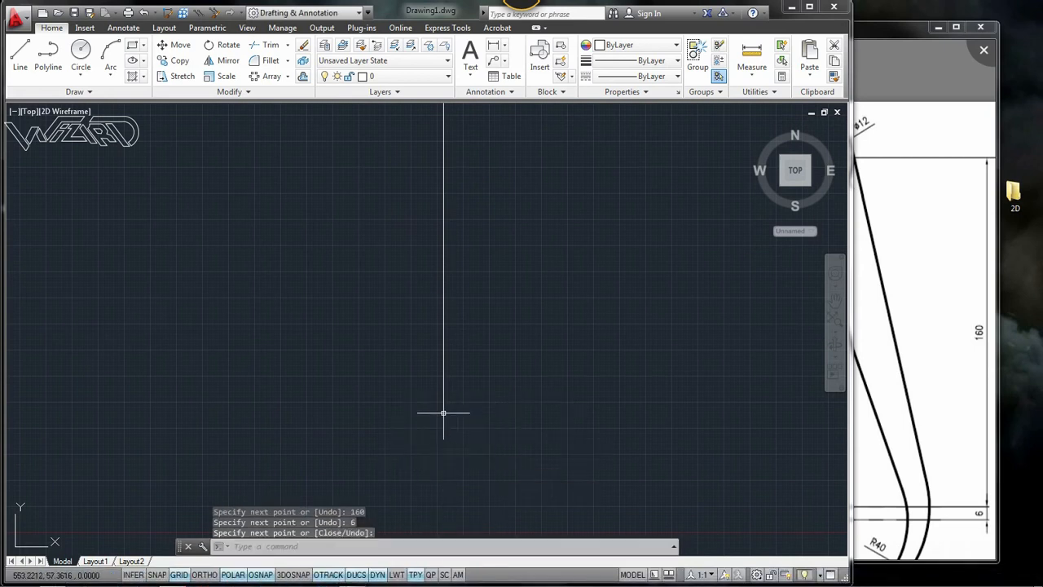
key(Escape)
- Examine the centre line and the reference image's lower arcs for their radii and centre positions
click(443, 318)
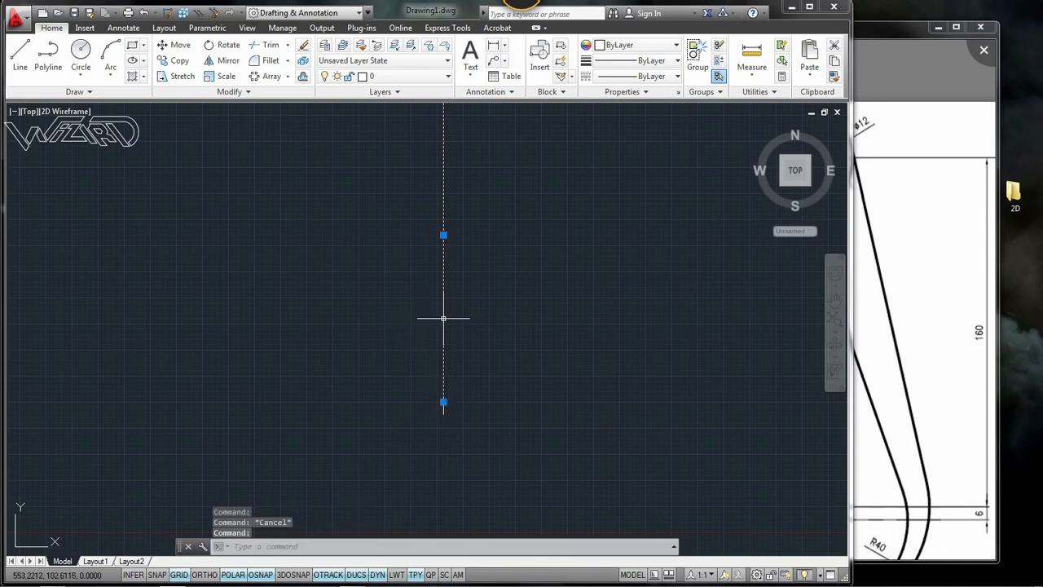
scroll(473, 407, down, 1)
key(Escape)
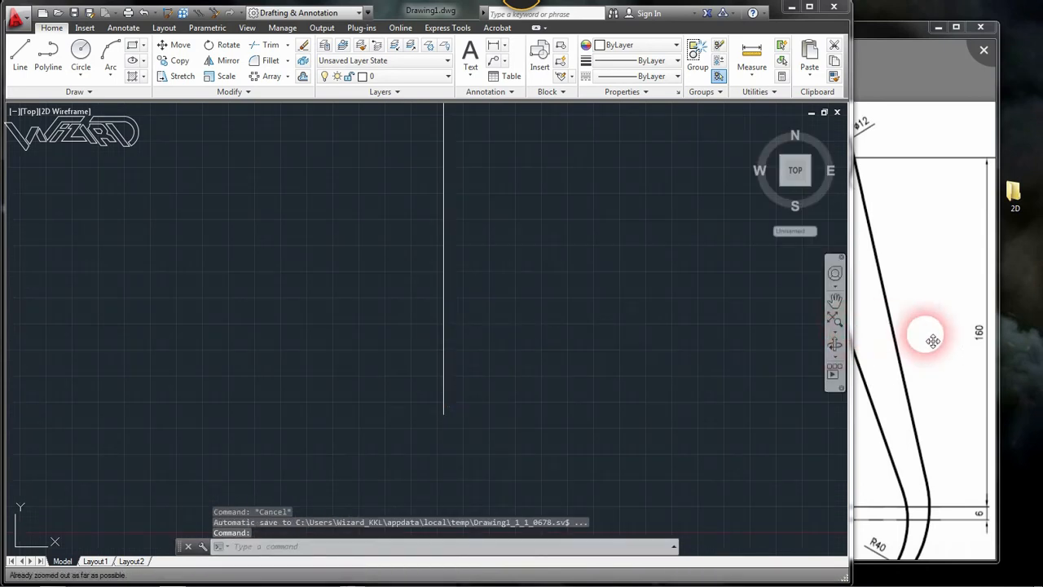
click(933, 341)
scroll(824, 387, down, 1)
scroll(824, 388, down, 3)
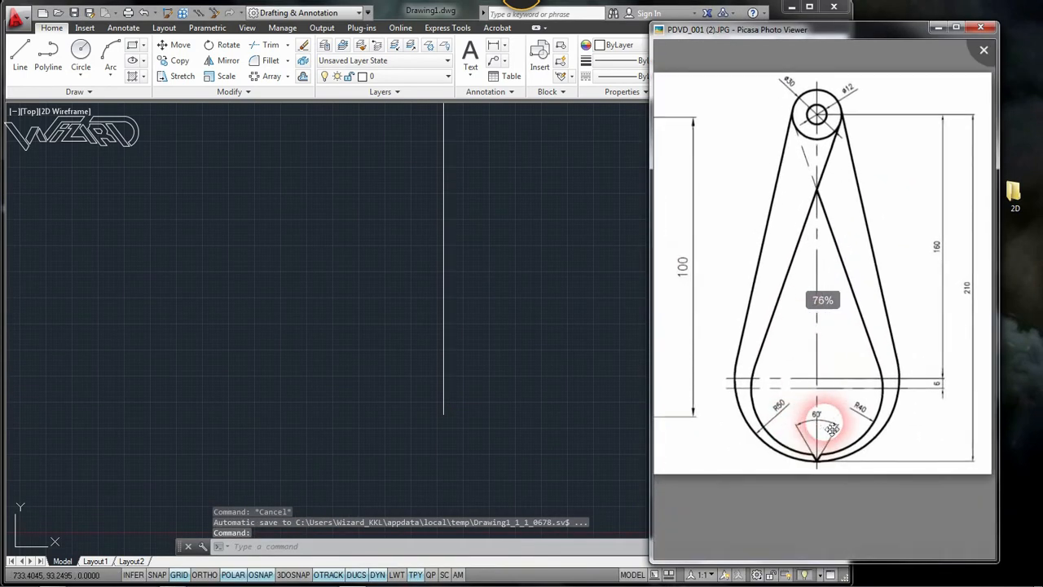
scroll(829, 425, up, 3)
click(484, 373)
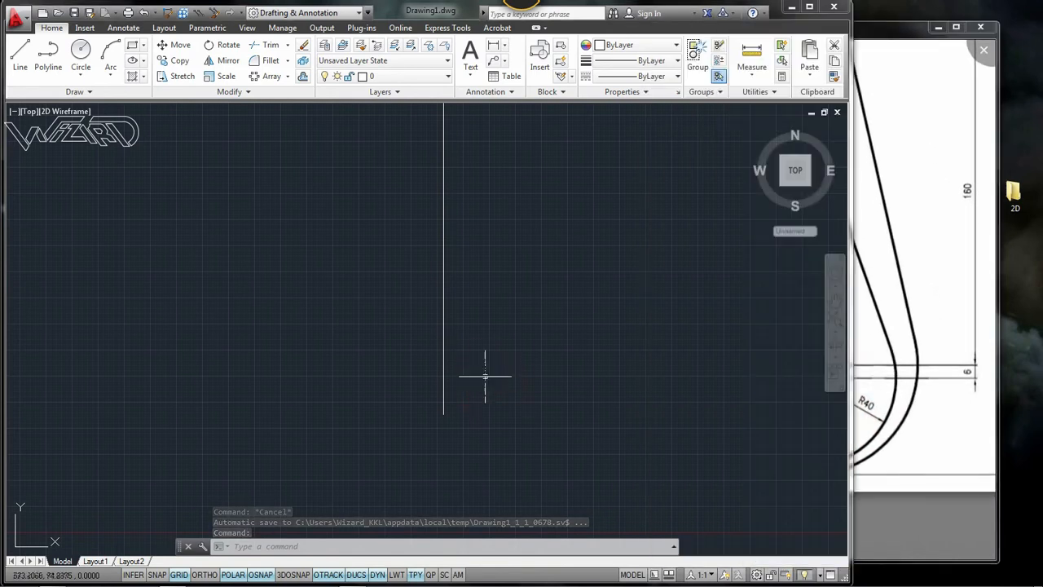
click(896, 243)
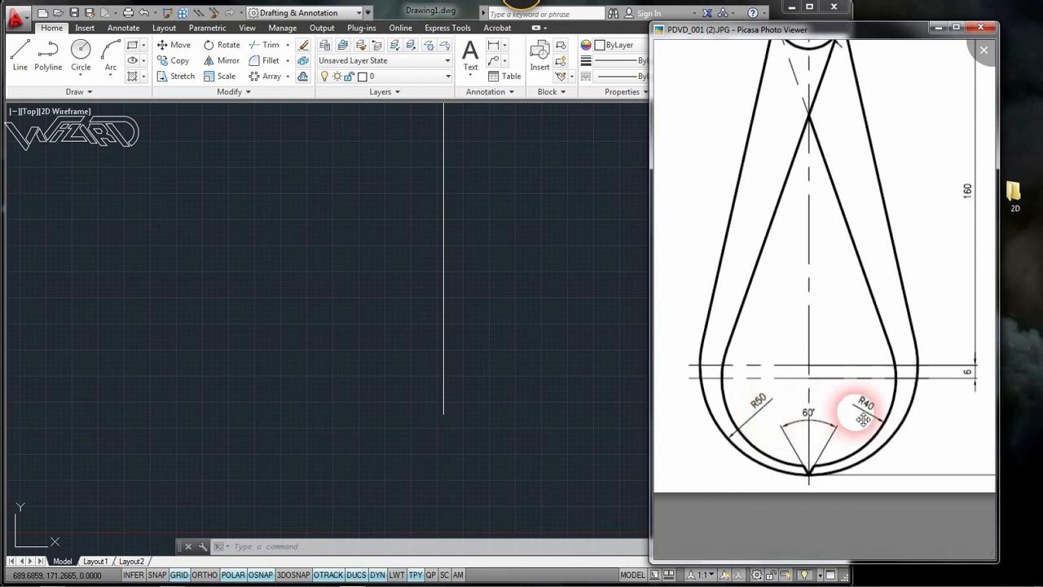
- Draw a circle of radius 50 centred where the 160-long and 6-long centre line segments meet
click(546, 380)
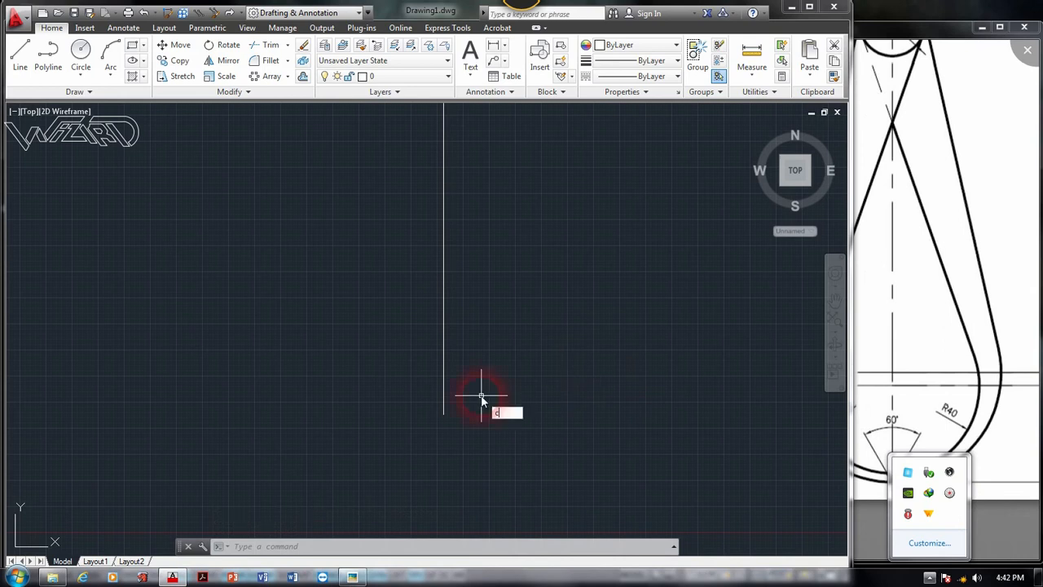
key(Return)
click(443, 402)
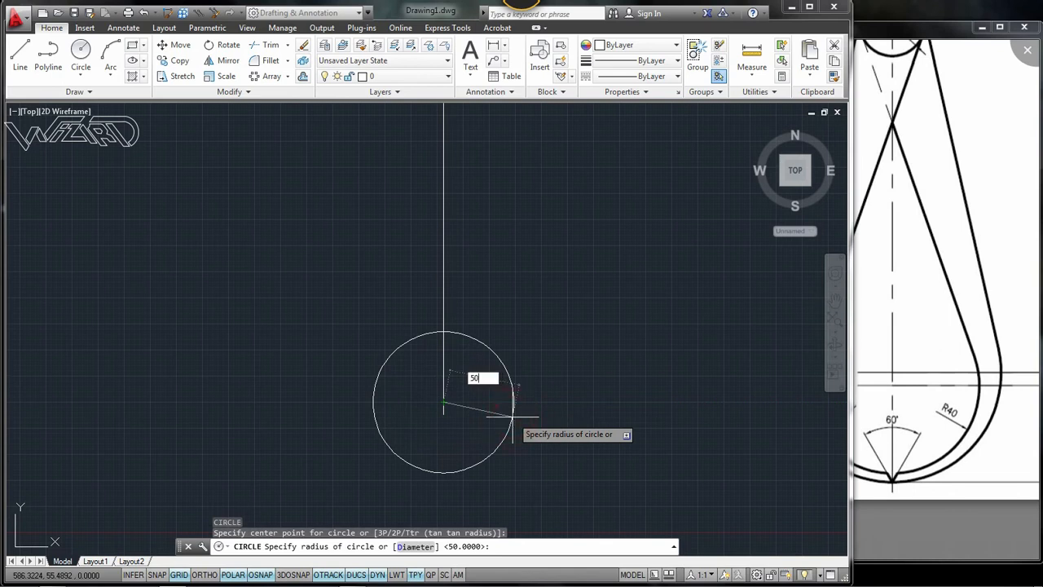
key(Return)
- Draw a circle of radius 40 centred on the lower end of the centre line
key(Return)
click(443, 415)
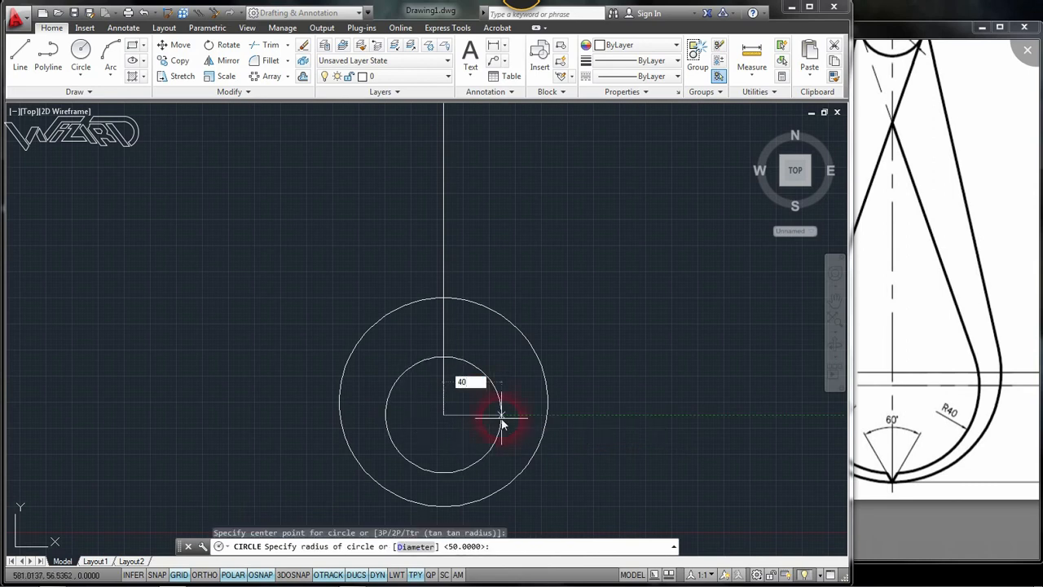
text(40)
key(Return)
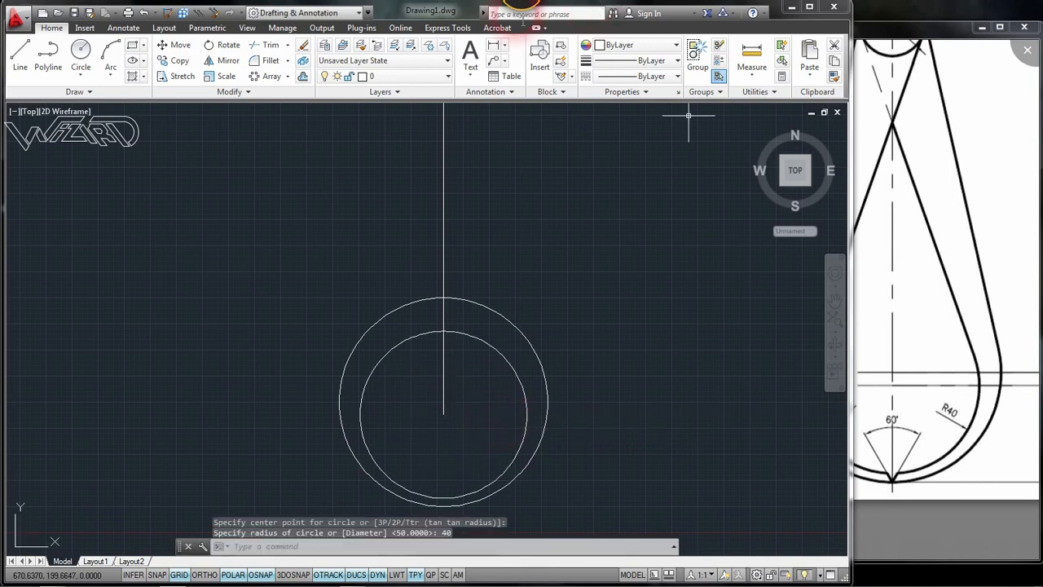
- Move the drawing window aside to uncover the reference image, and bring the top circles and the lower circles into view together
drag(437, 18, 316, 16)
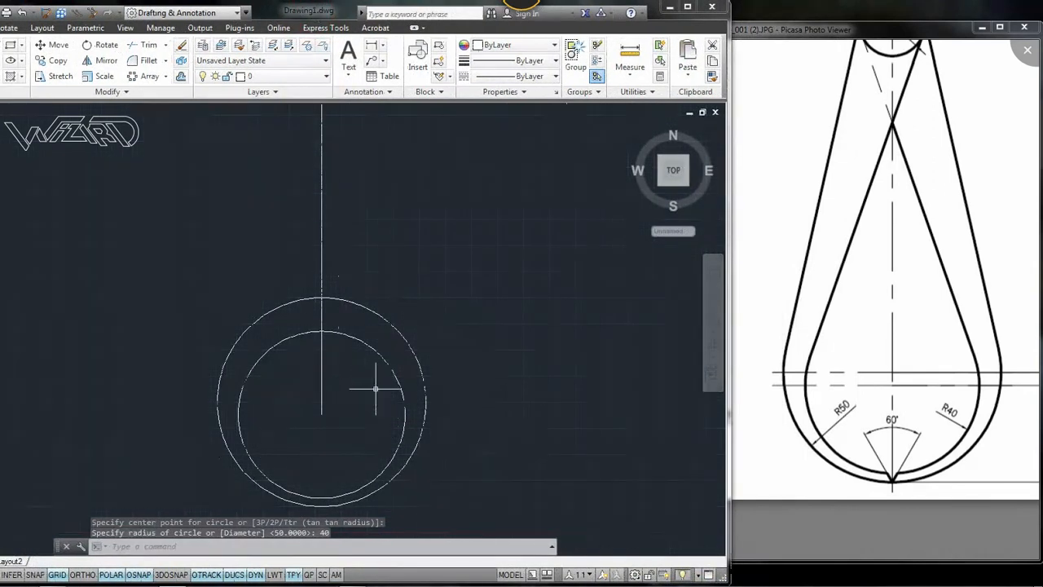
click(456, 369)
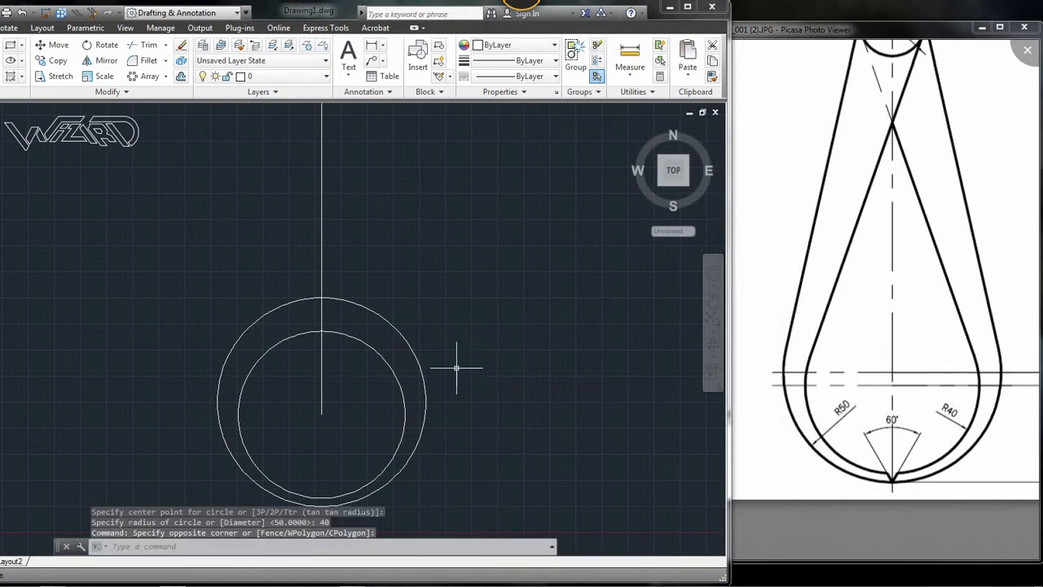
middle_drag(451, 287, 482, 322)
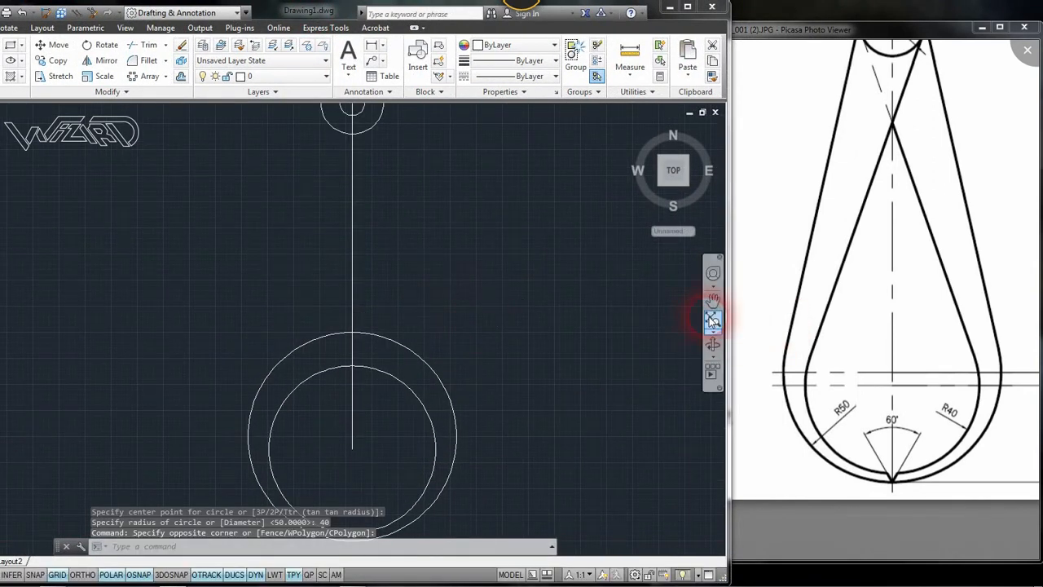
middle_drag(545, 283, 539, 301)
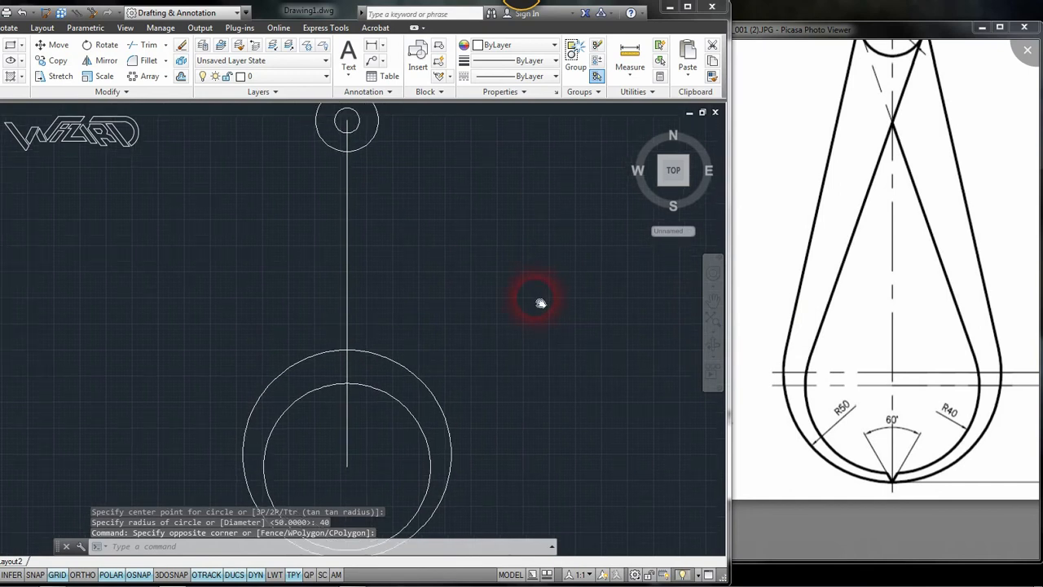
- Draw a line tangent to the right sides of the radius-15 top circle and the radius-50 lower circle
key(Escape)
text(l)
key(Return)
shift+right_click(459, 255)
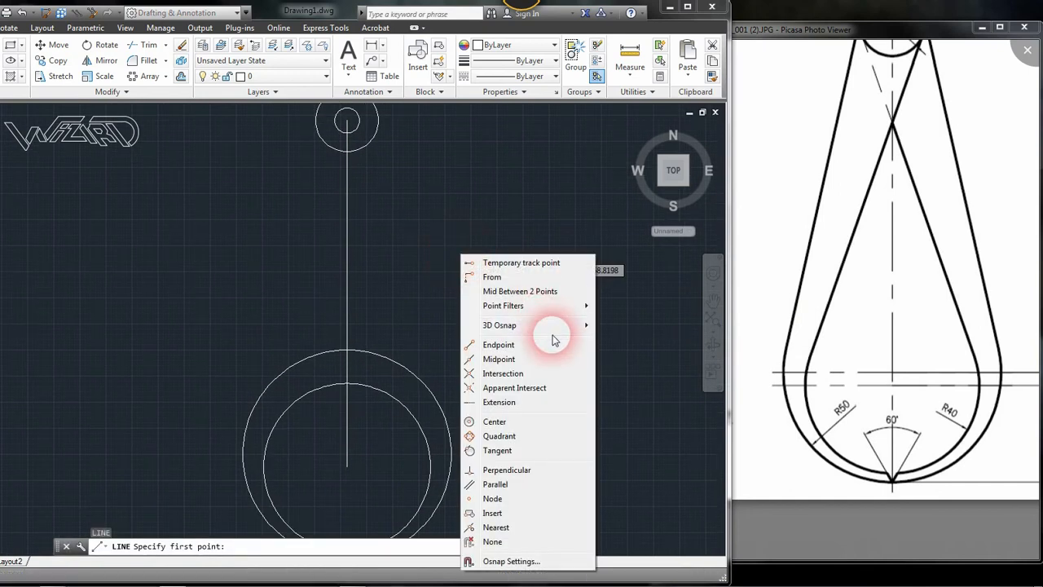
click(497, 450)
click(378, 123)
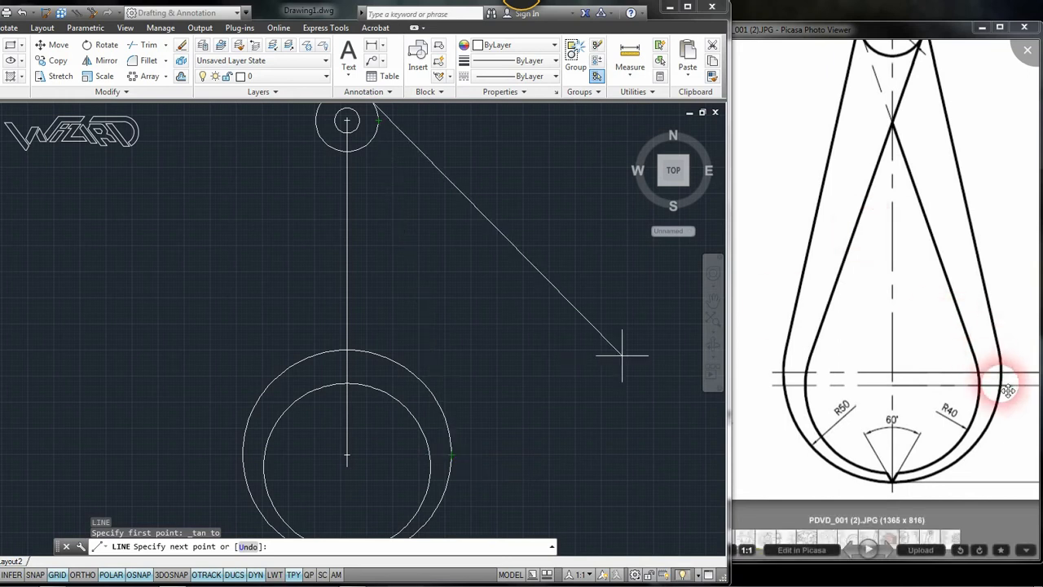
shift+right_click(492, 386)
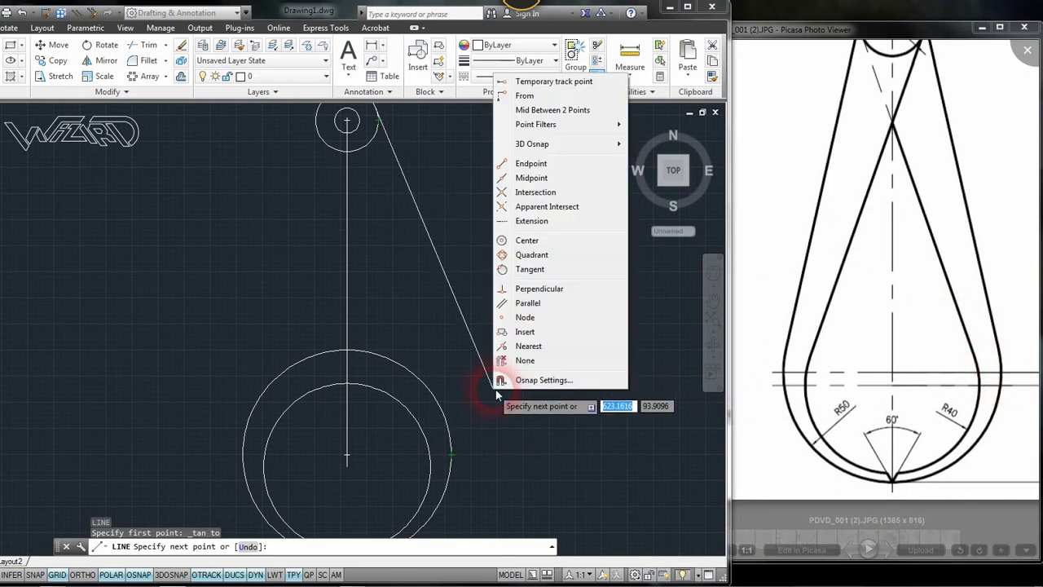
click(543, 269)
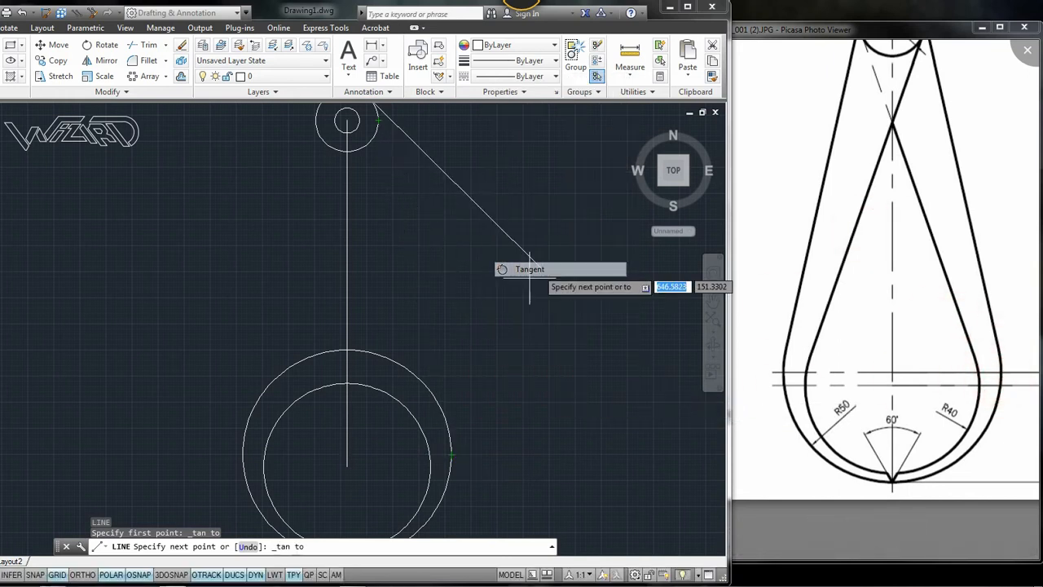
click(450, 431)
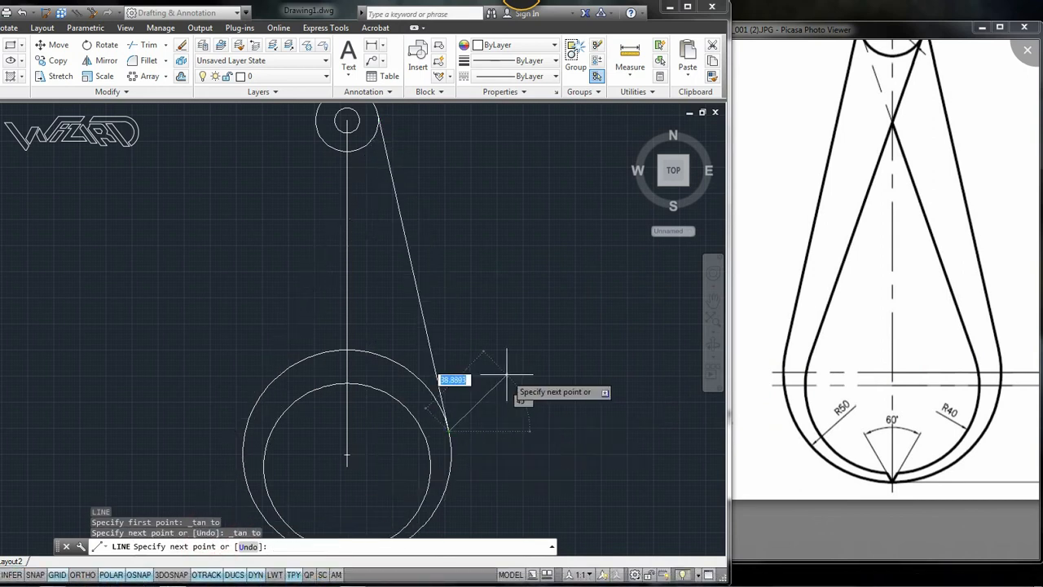
key(Return)
- Draw a line tangent to the left sides of the radius-15 and radius-50 circles, and compare it with the reference image
key(Return)
shift+right_click(303, 140)
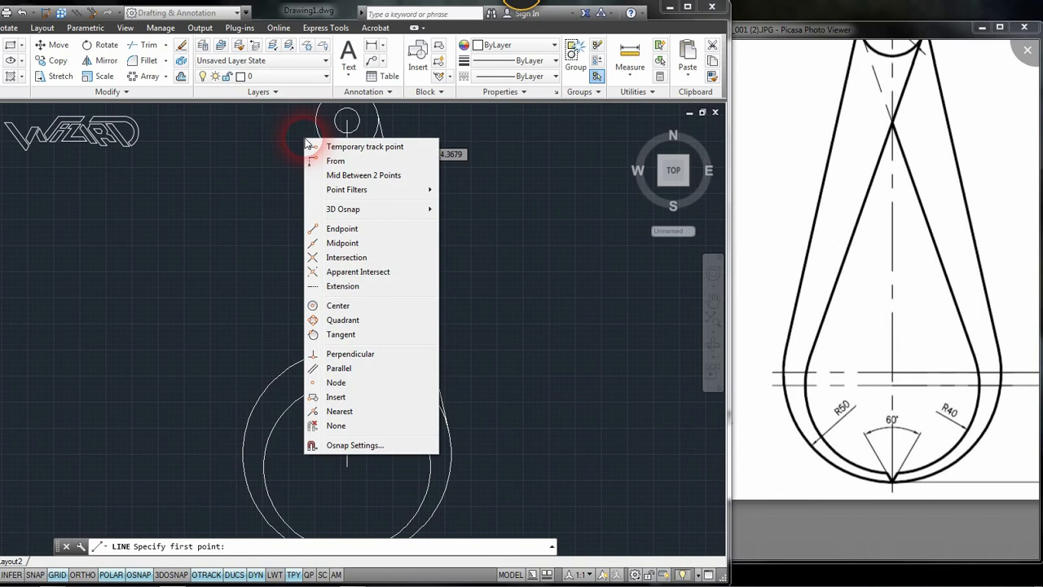
click(341, 334)
click(315, 122)
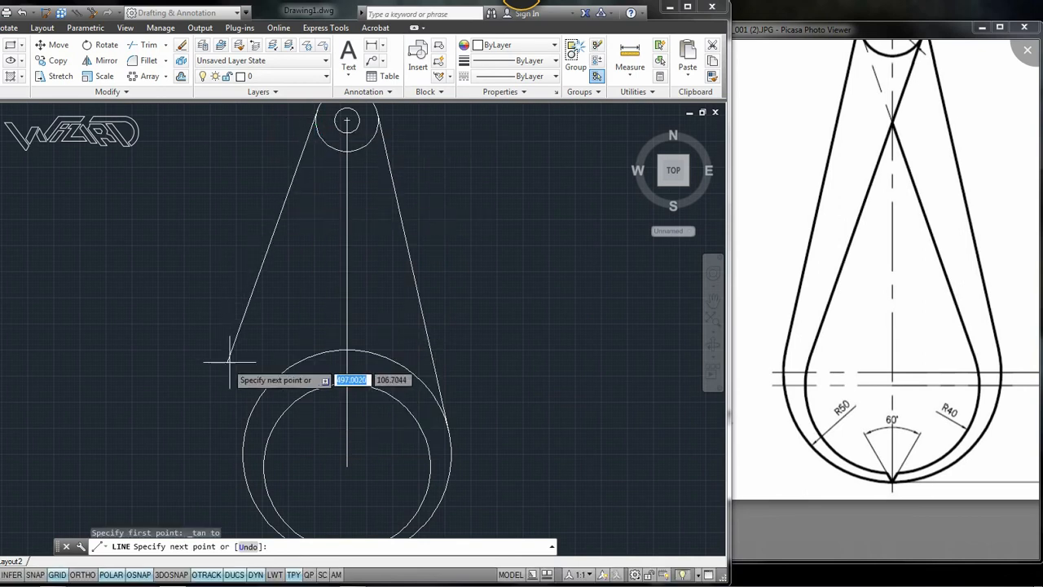
shift+right_click(254, 343)
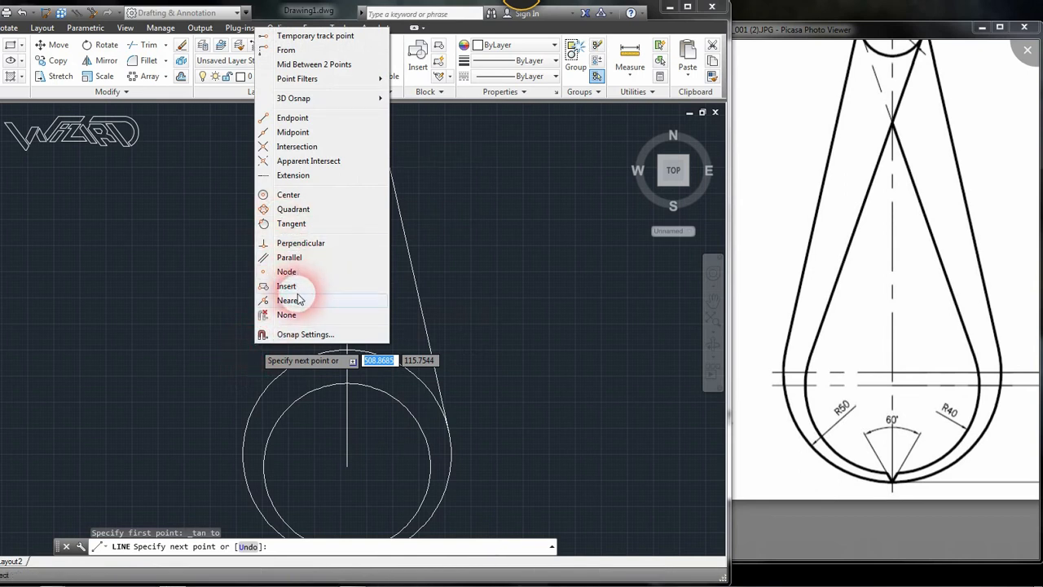
click(292, 228)
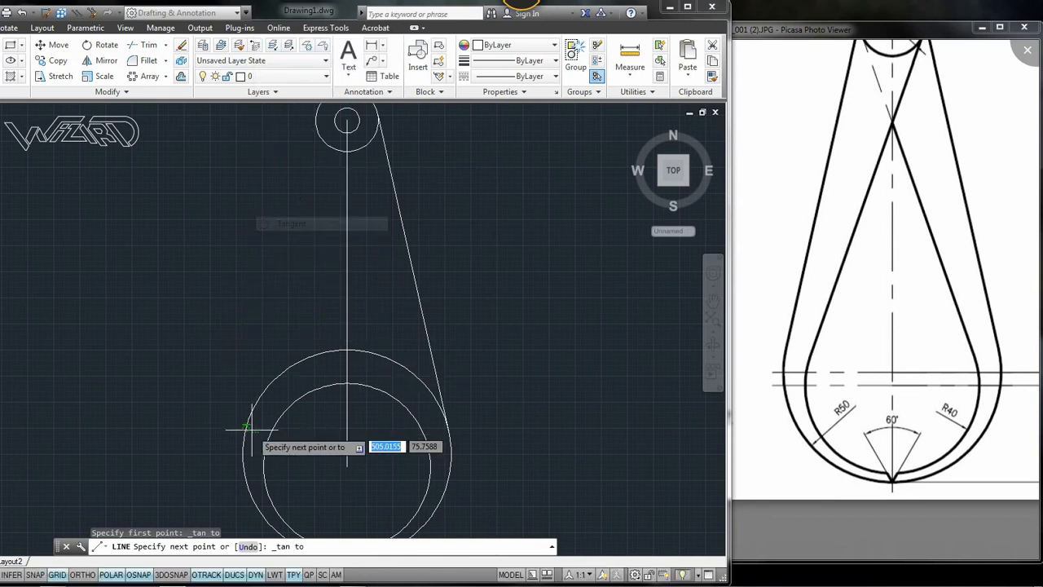
click(316, 333)
key(Return)
click(866, 304)
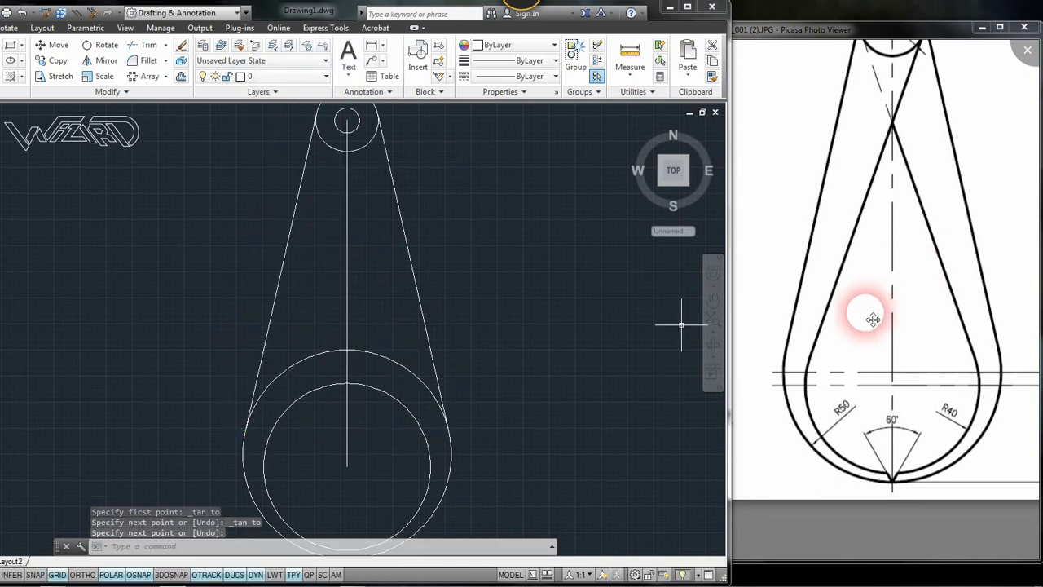
scroll(866, 326, down, 3)
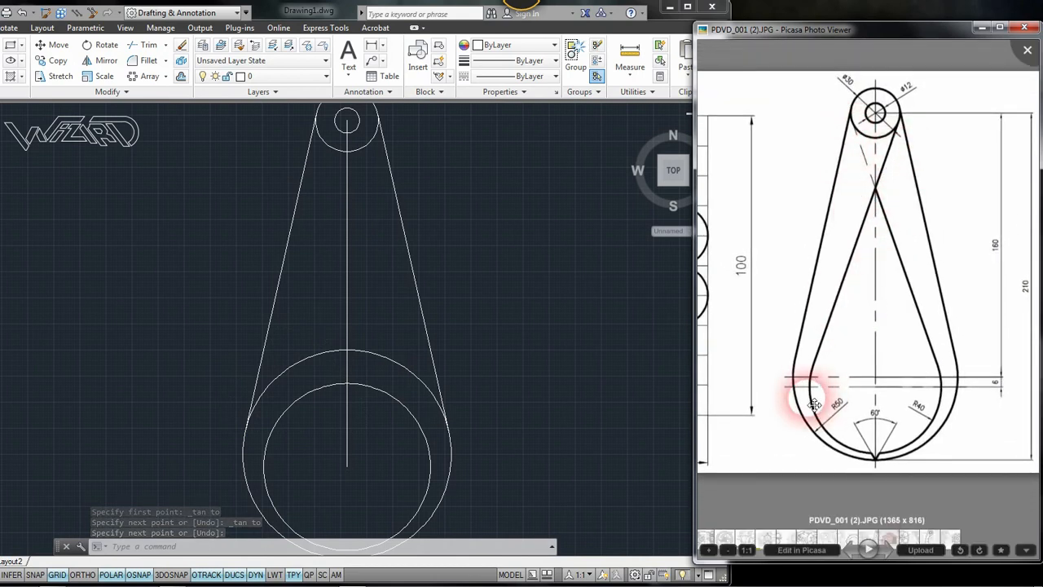
- Draw a line tangent to the right side of the radius-15 top circle and the left side of the radius-40 lower circle
click(345, 297)
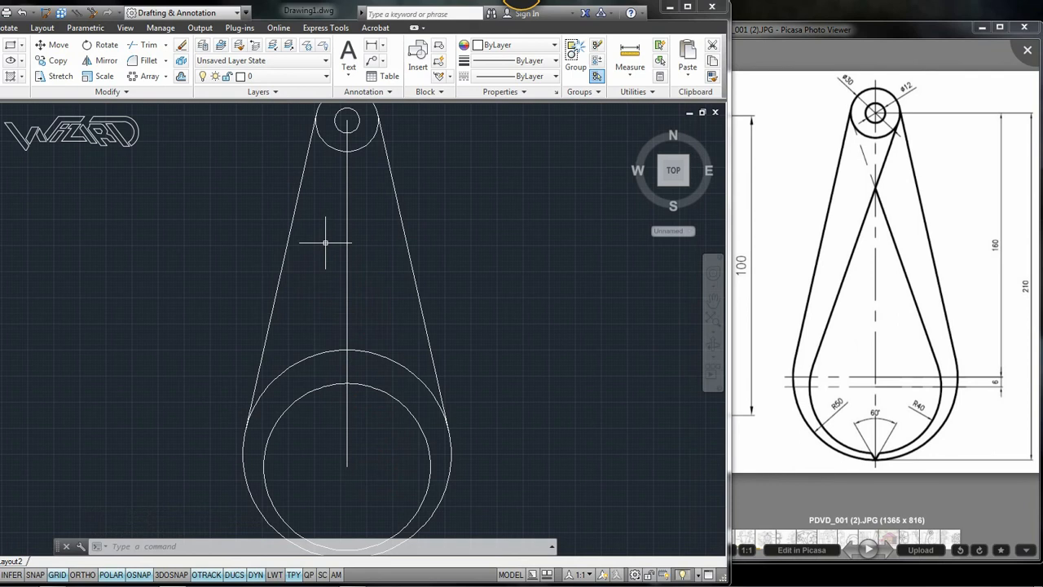
text(l)
key(Return)
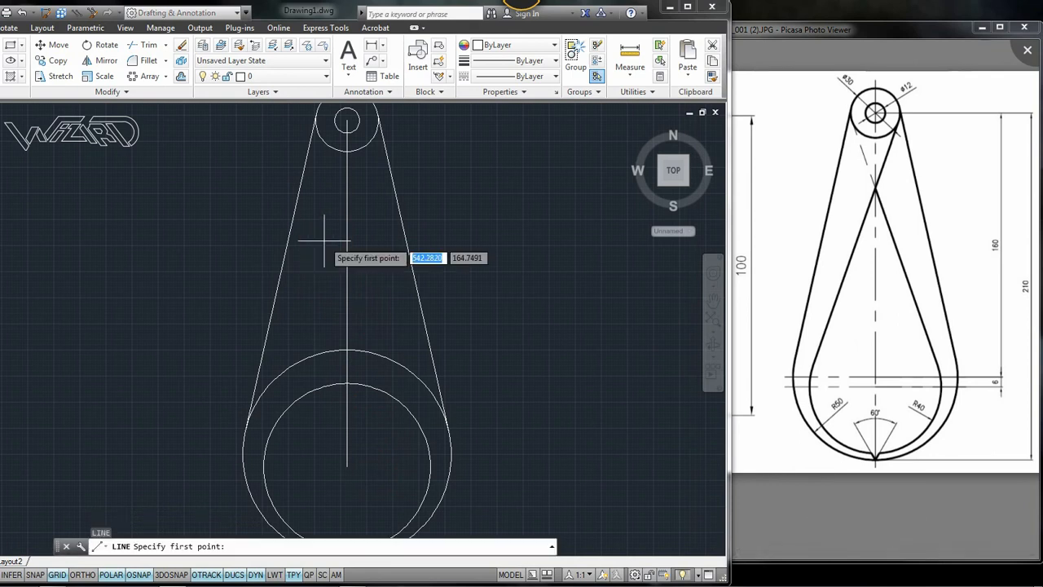
shift+right_click(324, 241)
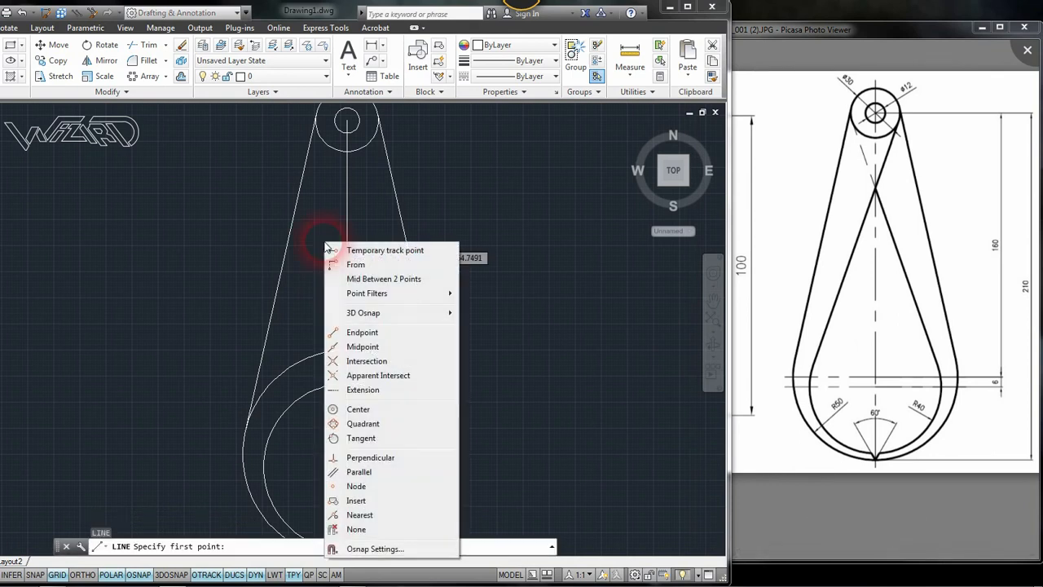
click(359, 438)
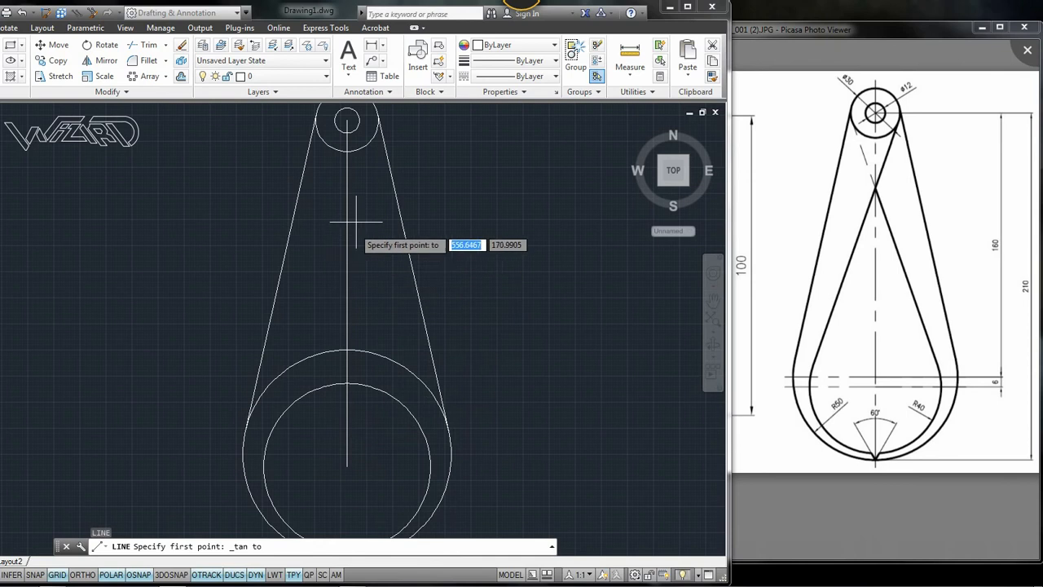
click(373, 132)
shift+right_click(266, 441)
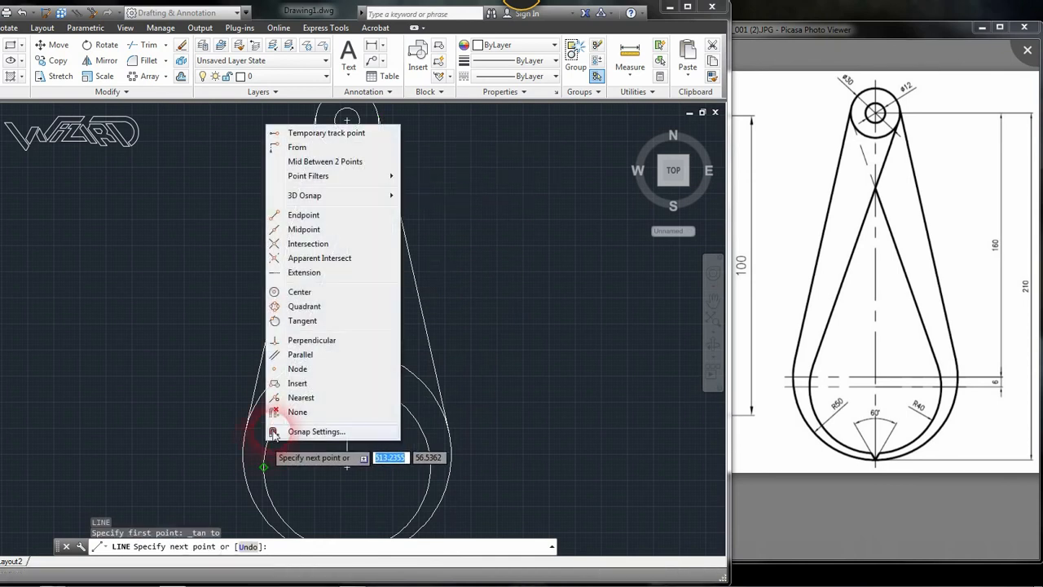
click(326, 318)
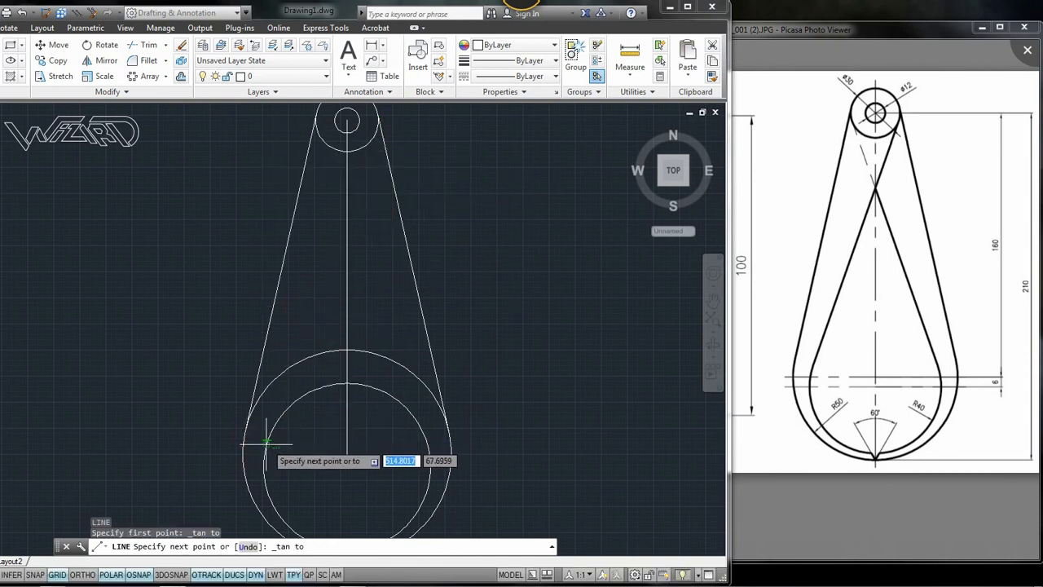
click(273, 428)
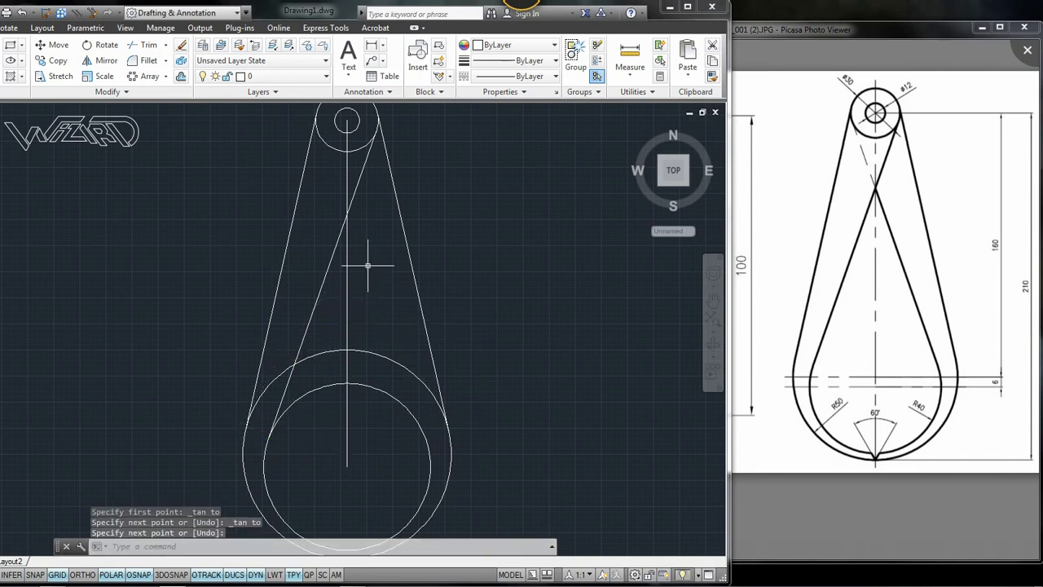
key(Return)
- Draw the mirrored crossing line tangent to the left side of the radius-15 circle and the right side of the radius-40 circle
key(Return)
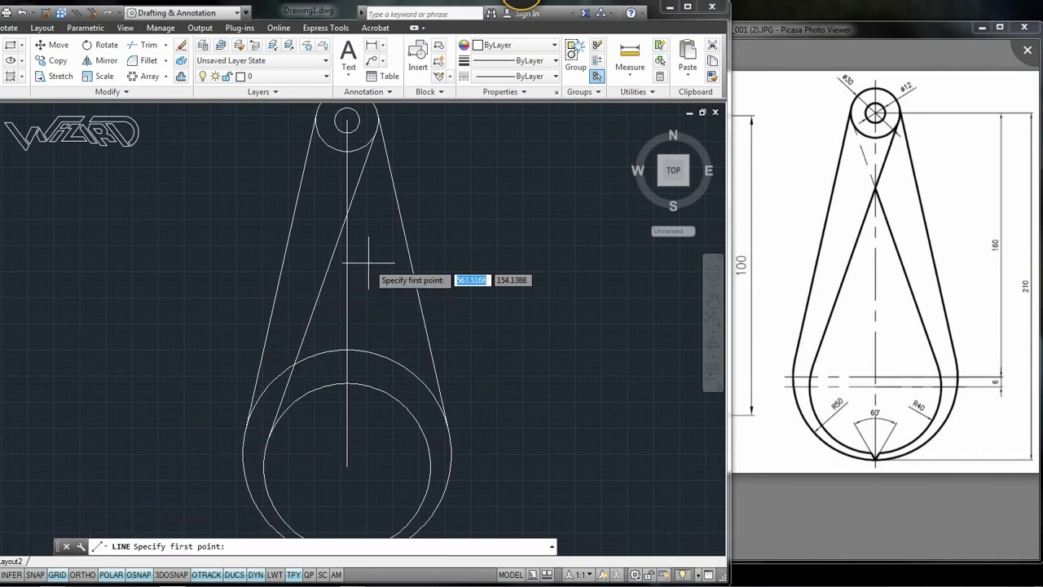
shift+right_click(328, 199)
click(350, 399)
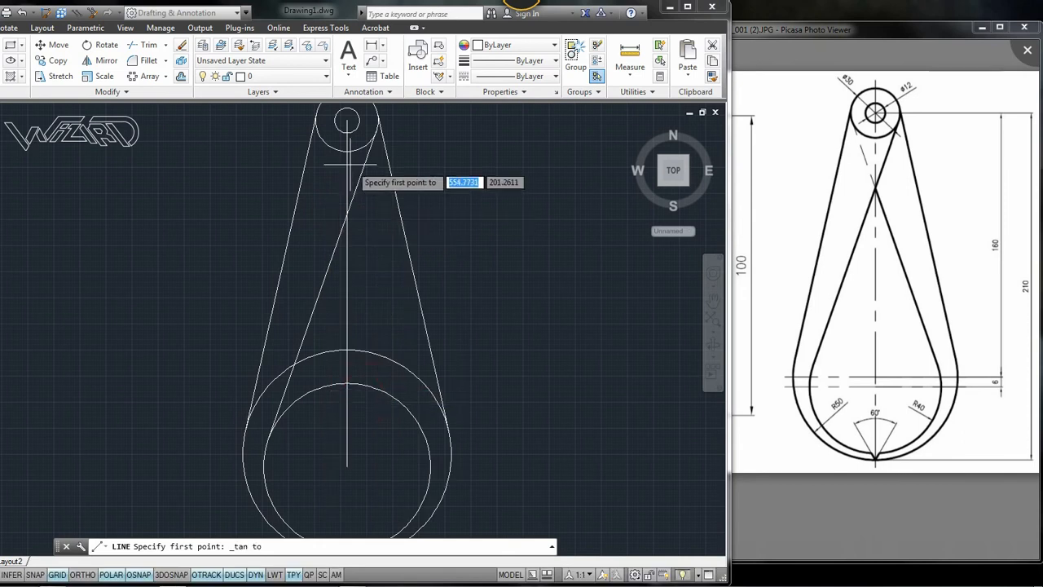
click(310, 142)
shift+right_click(396, 334)
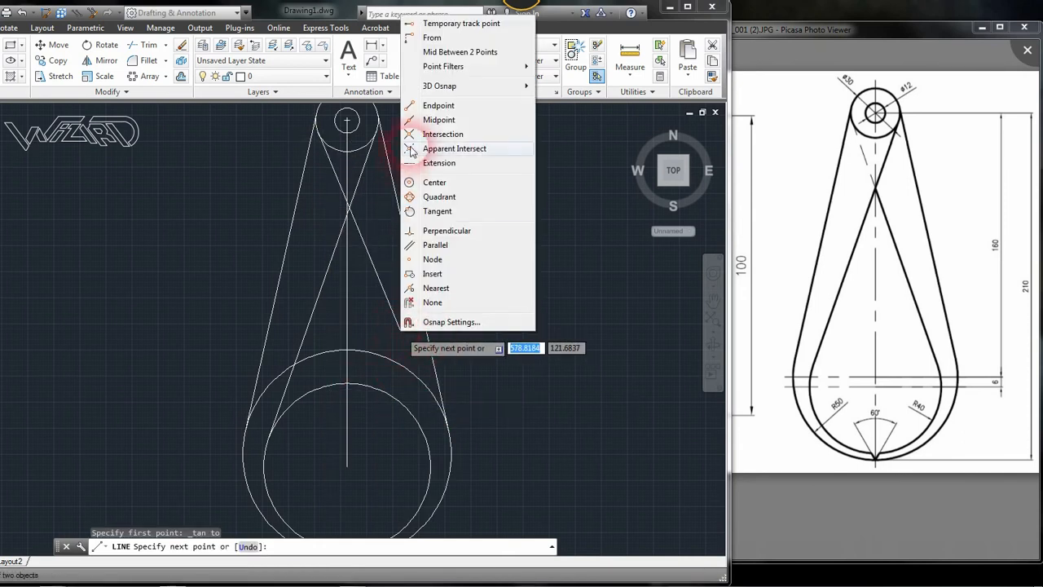
click(432, 211)
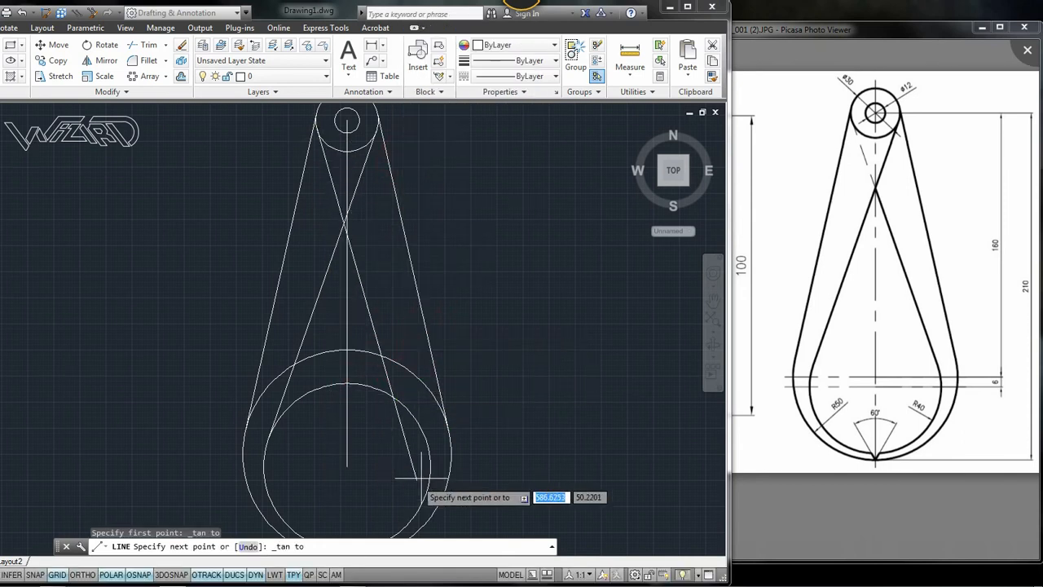
click(436, 427)
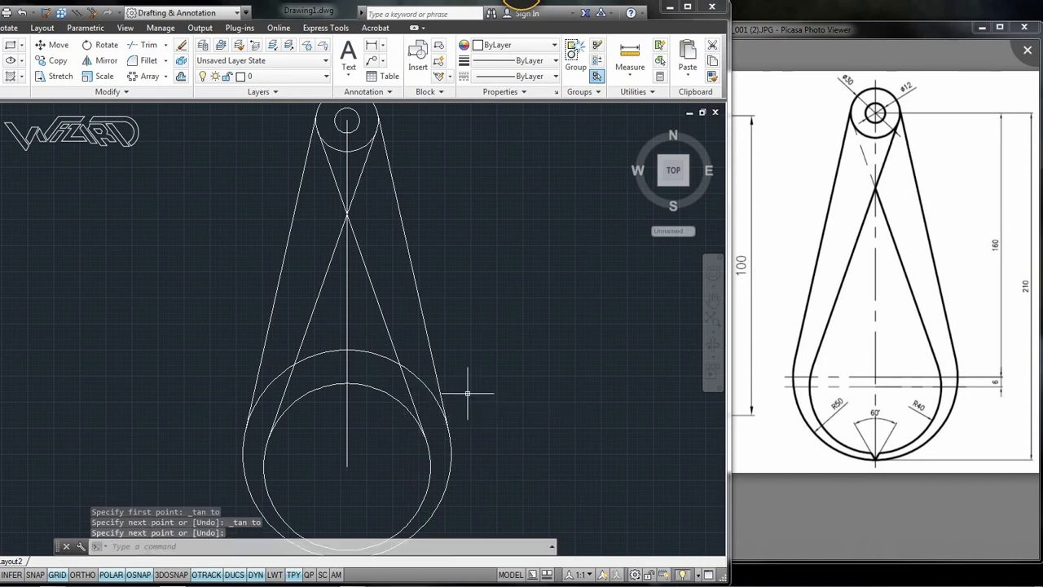
key(Return)
- Trim the upper parts of the radius-40 and radius-50 circles between their tangent lines and erase the leftover arc piece
text(tr)
key(Return)
key(Return)
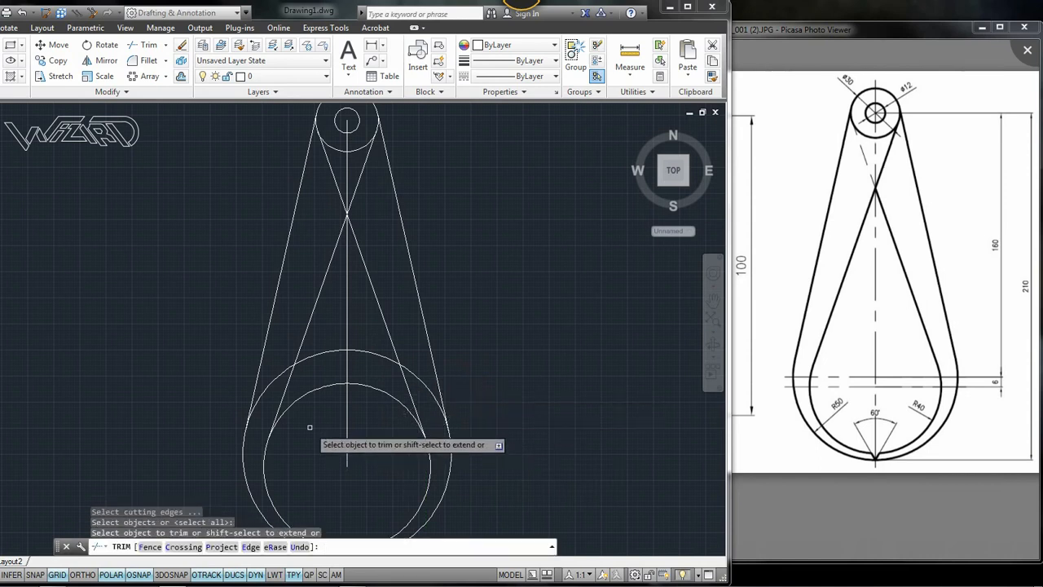
click(316, 398)
click(312, 389)
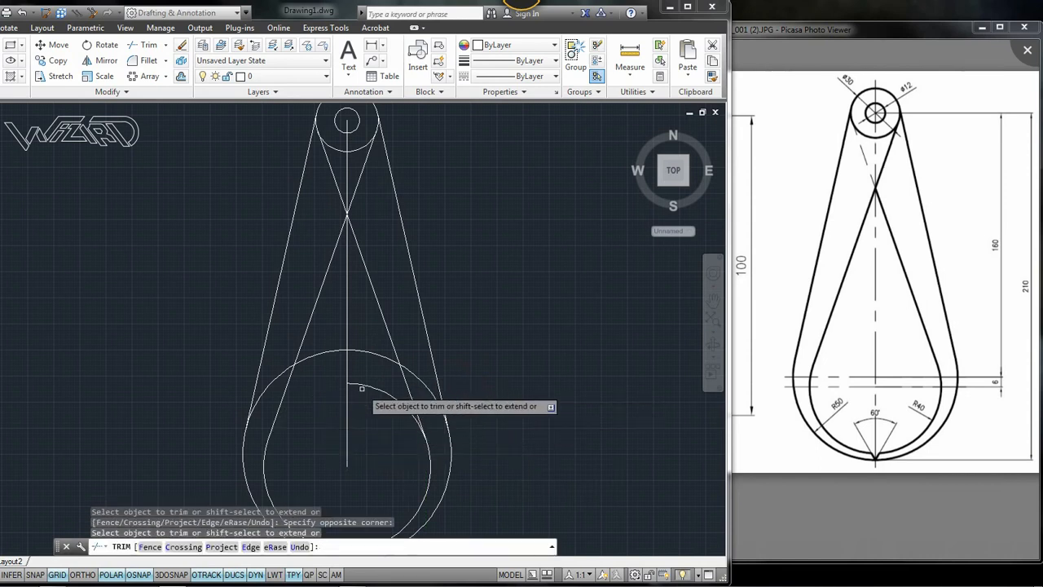
click(384, 371)
click(367, 343)
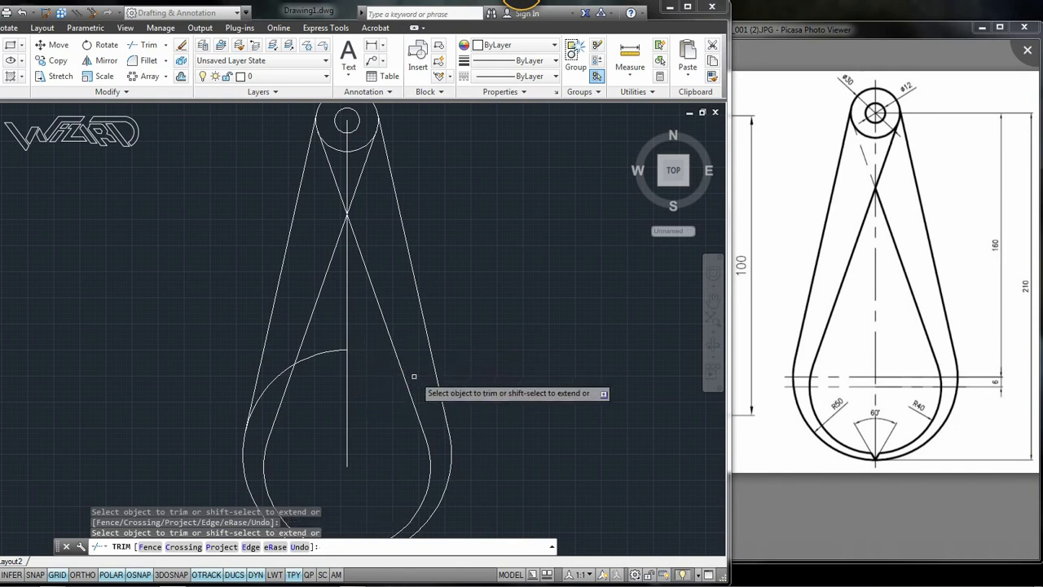
key(Return)
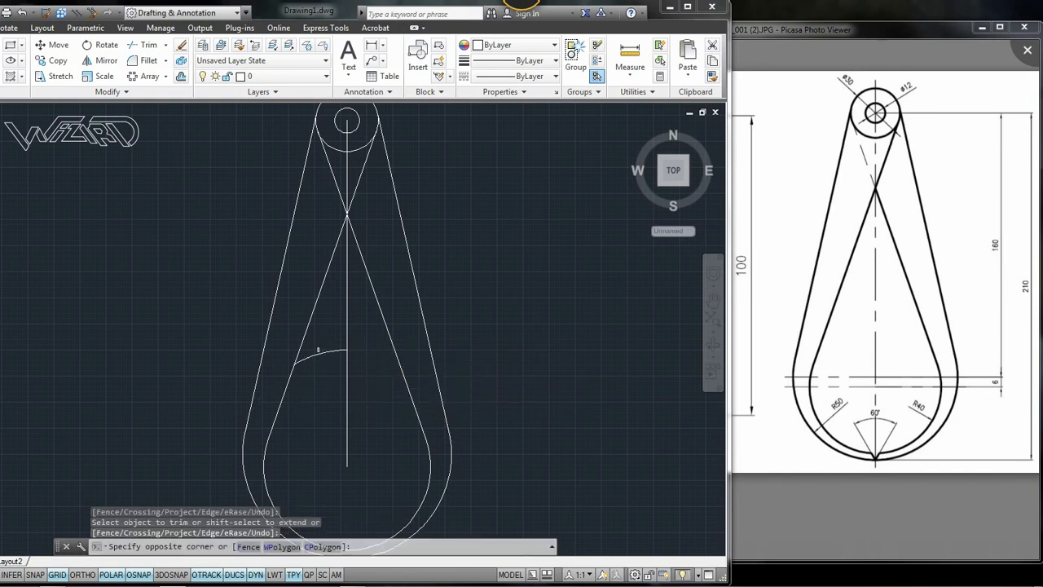
click(310, 371)
key(Delete)
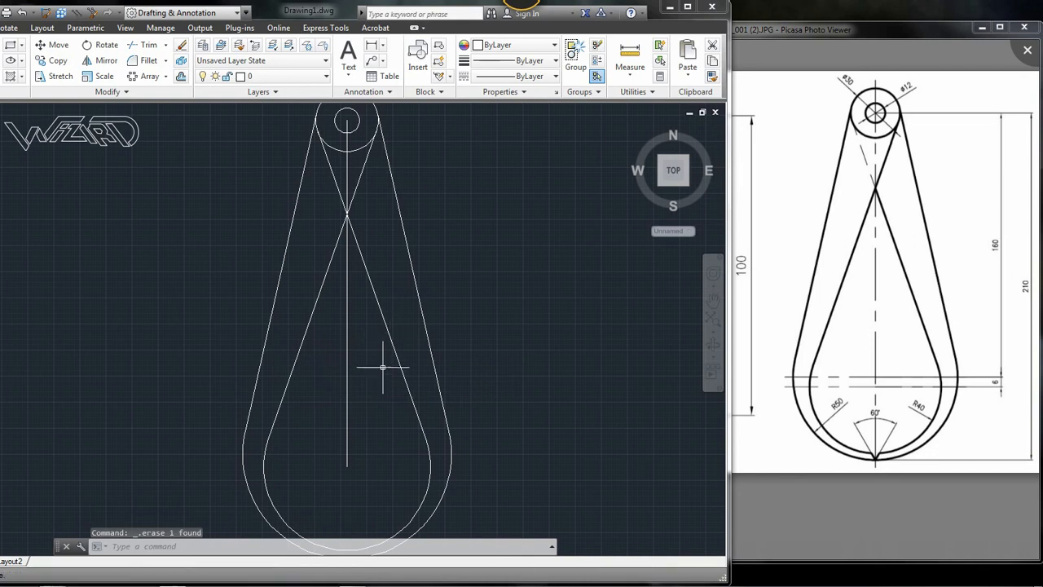
- Draw a horizontal centre line through the centre of the radius-50 arc, extending slightly past both outer sides
middle_drag(380, 366, 387, 326)
text(l)
key(Return)
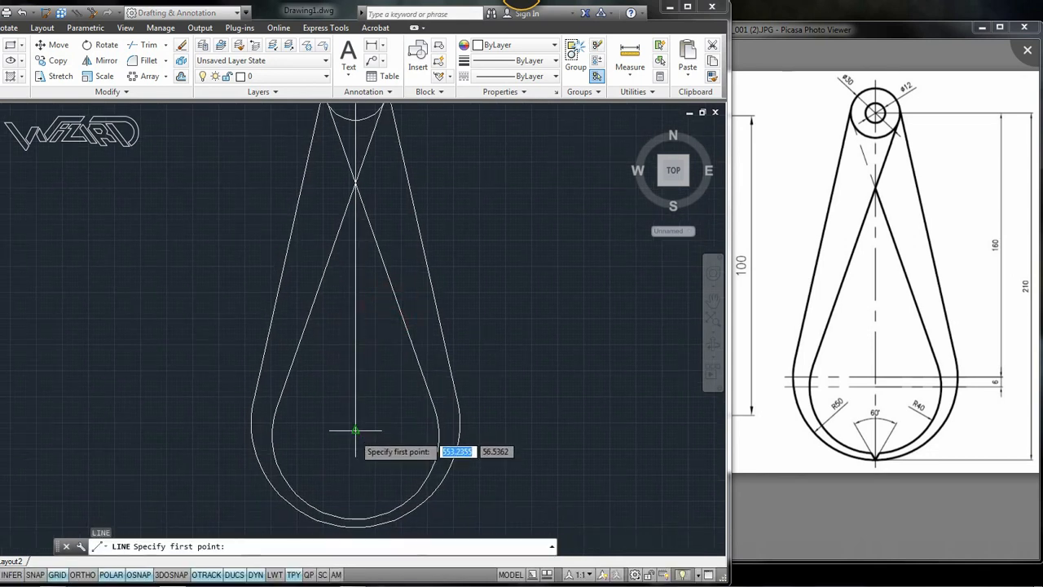
click(238, 422)
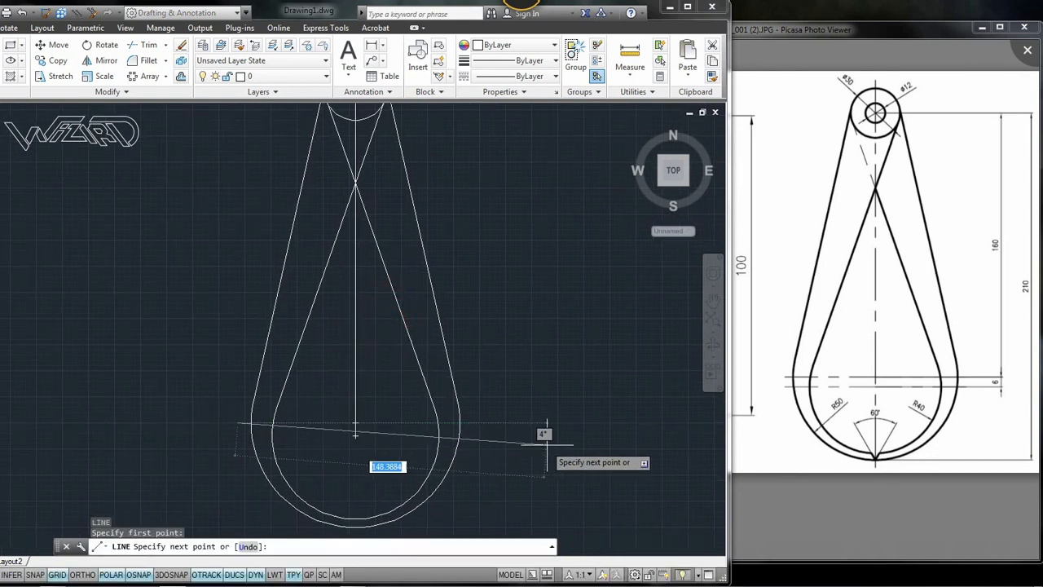
click(473, 422)
key(Return)
- Draw a second horizontal centre line of matching length through the centre of the radius-40 arc
key(Return)
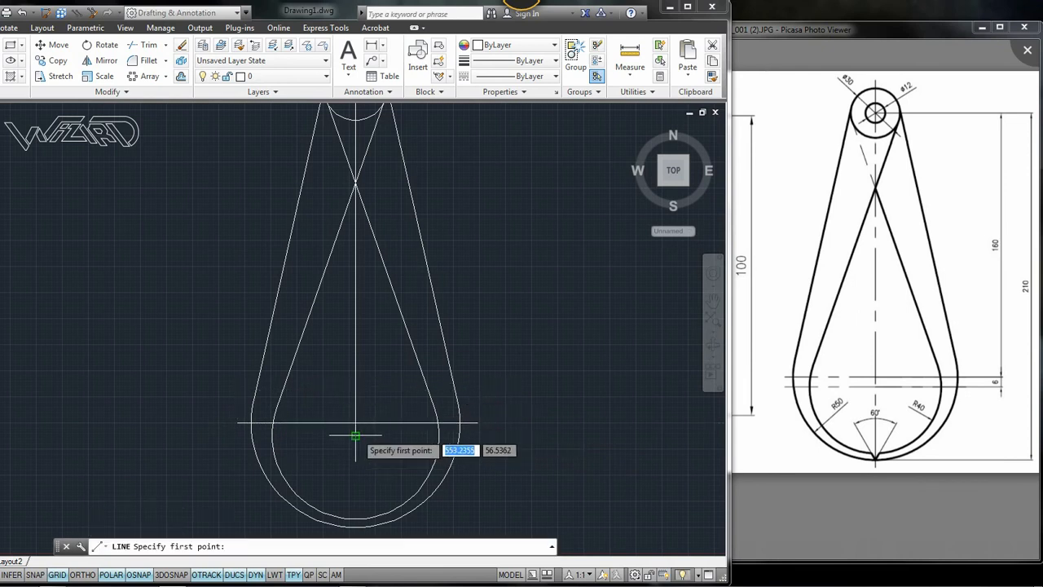
click(237, 435)
click(476, 435)
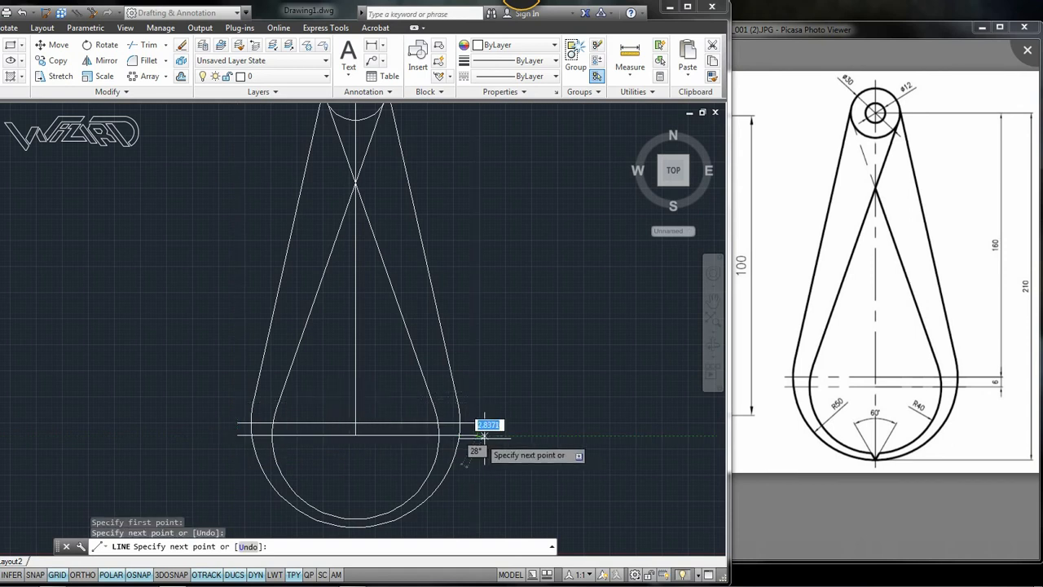
key(Return)
mouse_move(444, 452)
middle_down()
mouse_move(450, 430)
mouse_move(439, 484)
middle_up()
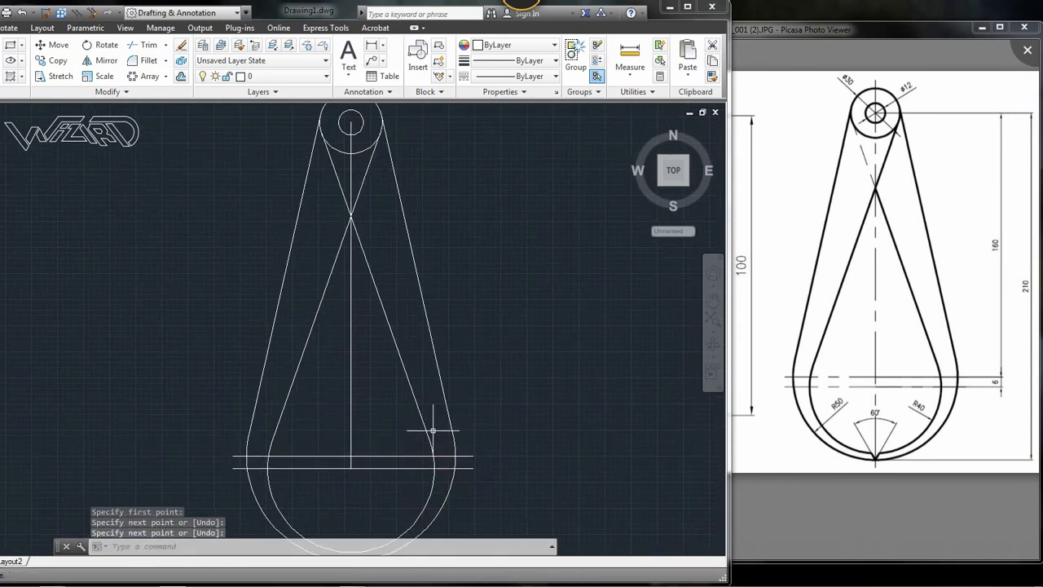
- Trim the section of the crossing tangent line between the crossing point and the left side of the top circle
middle_drag(442, 425, 457, 420)
text(tr)
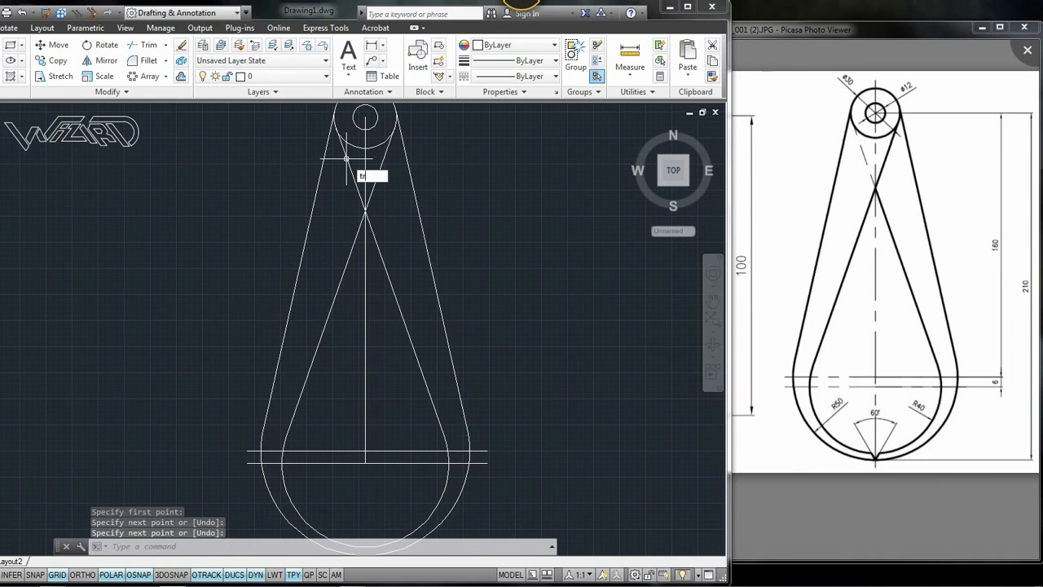
key(Return)
key(Return)
key(Return)
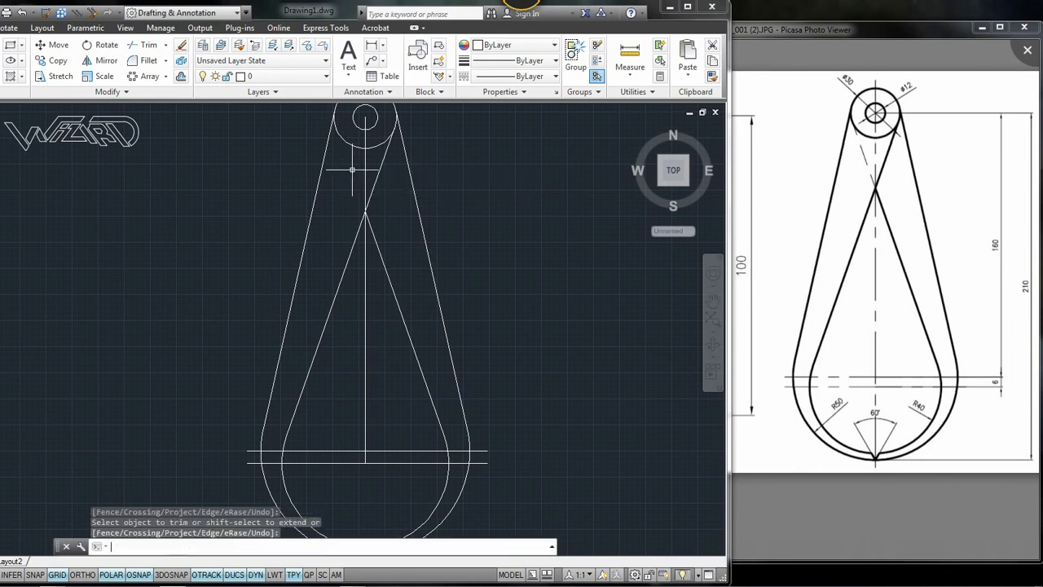
- Draw a separate line from the crossing point tangent to the left side of the radius-15 top circle
text(l)
key(Return)
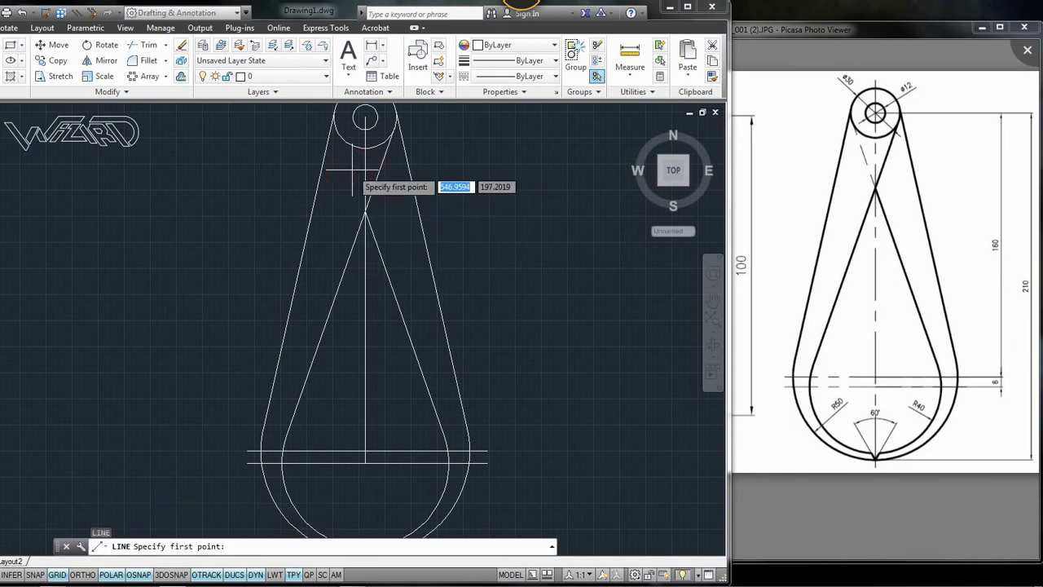
click(365, 212)
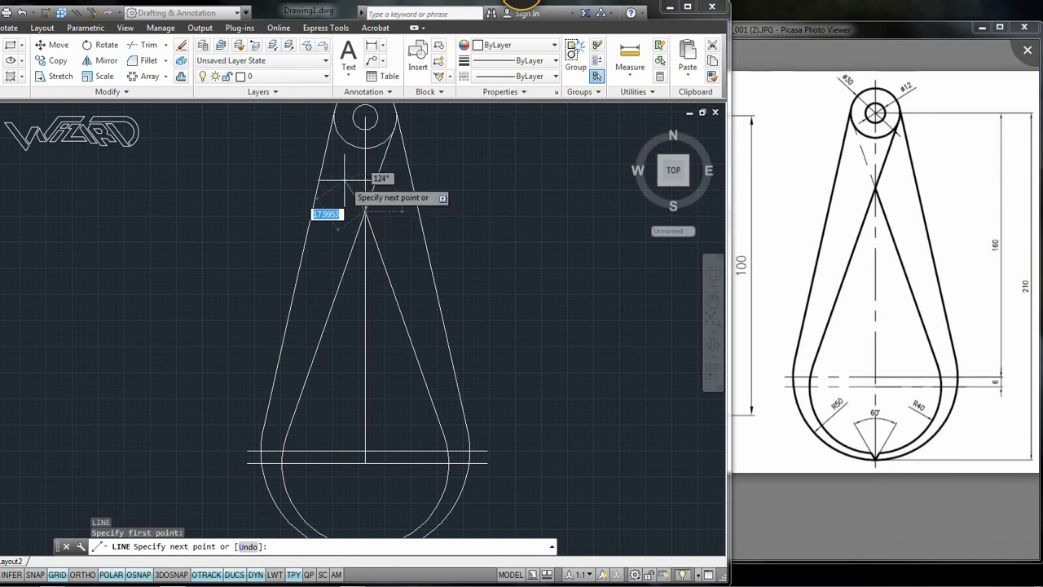
shift+right_click(344, 179)
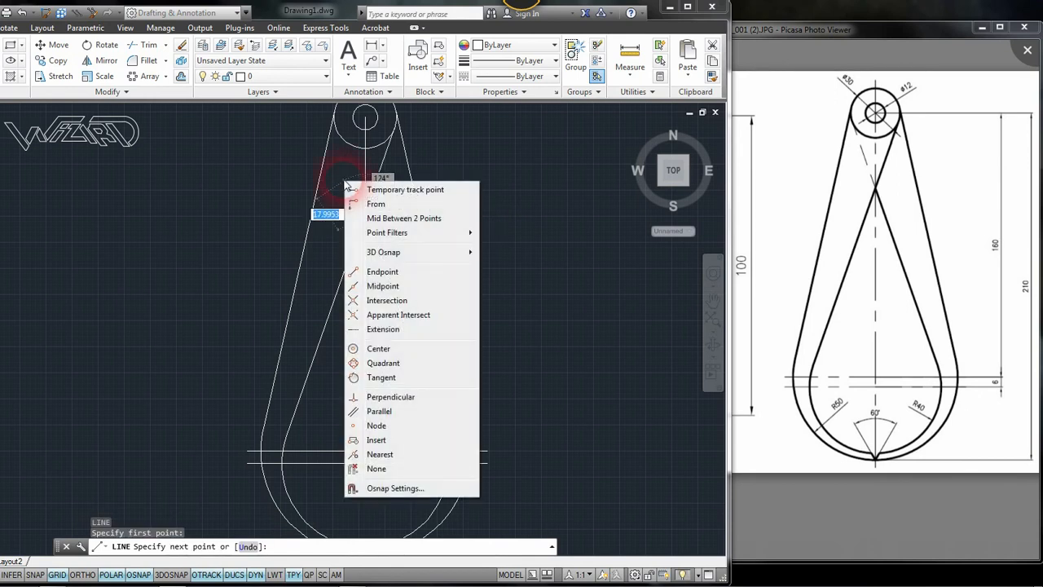
click(383, 376)
click(396, 126)
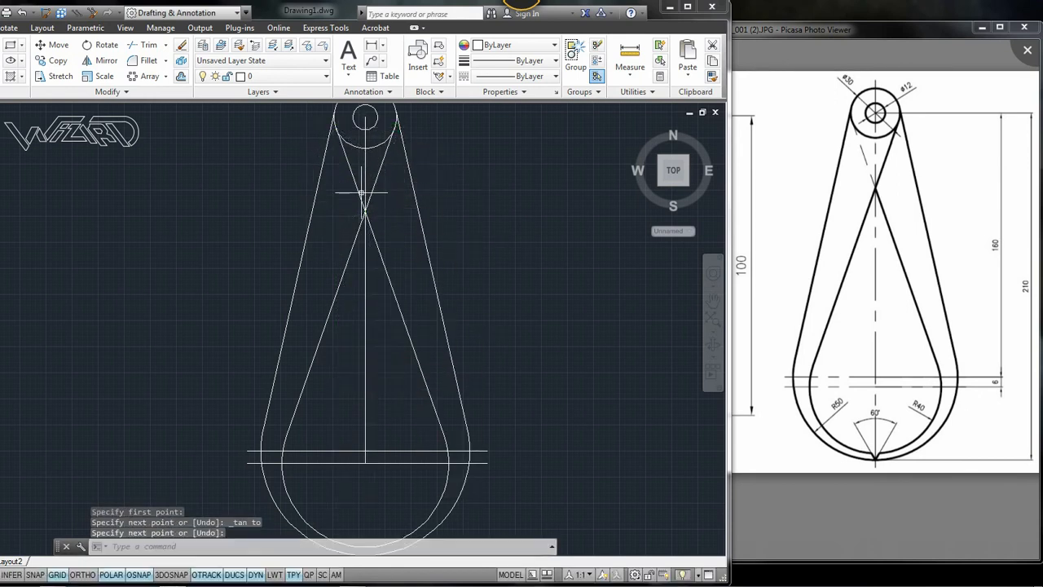
key(Return)
- Set the current linetype to PHANTOM2
click(530, 62)
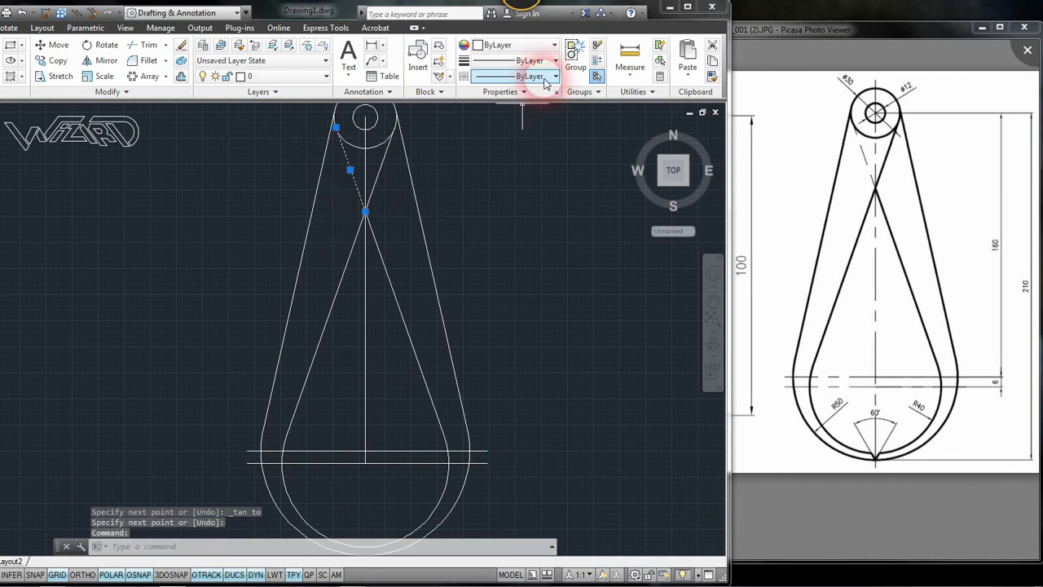
click(497, 158)
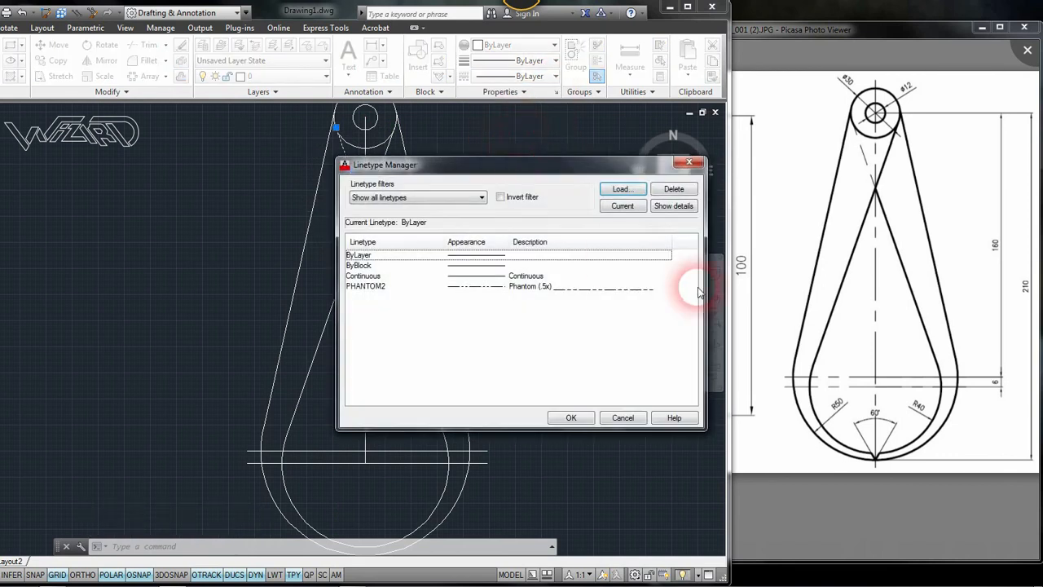
click(683, 166)
click(534, 75)
click(514, 140)
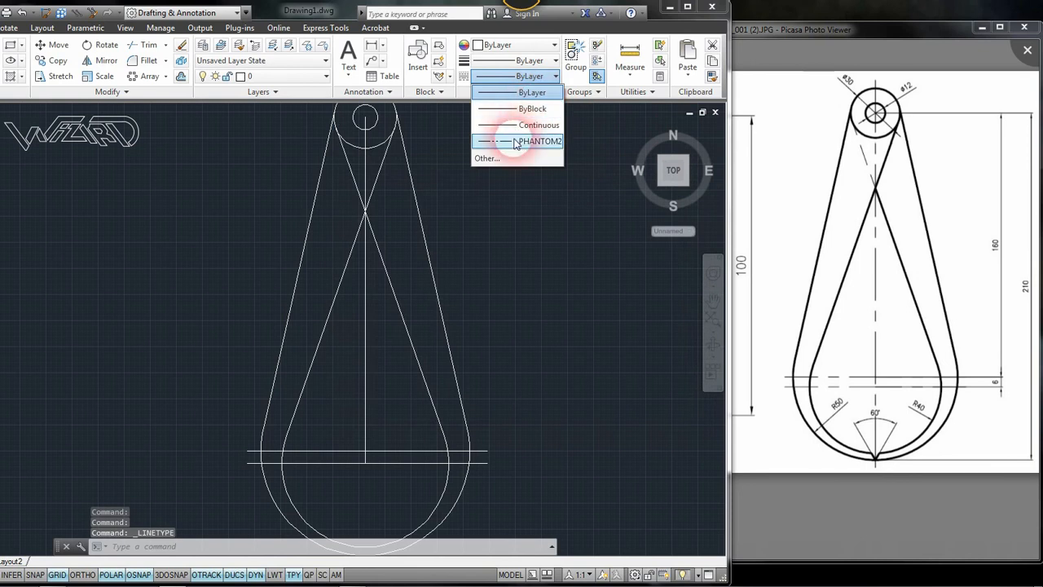
- Select the short tangent segment between the crossing point and the top circle, and load the CENTERX2 linetype into the drawing
drag(352, 185, 360, 197)
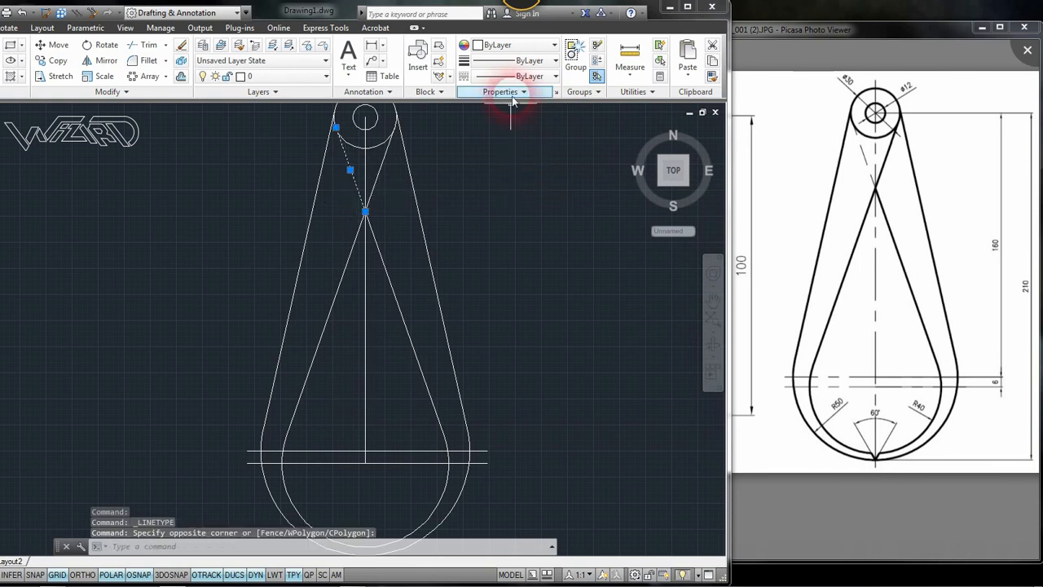
click(534, 76)
click(528, 155)
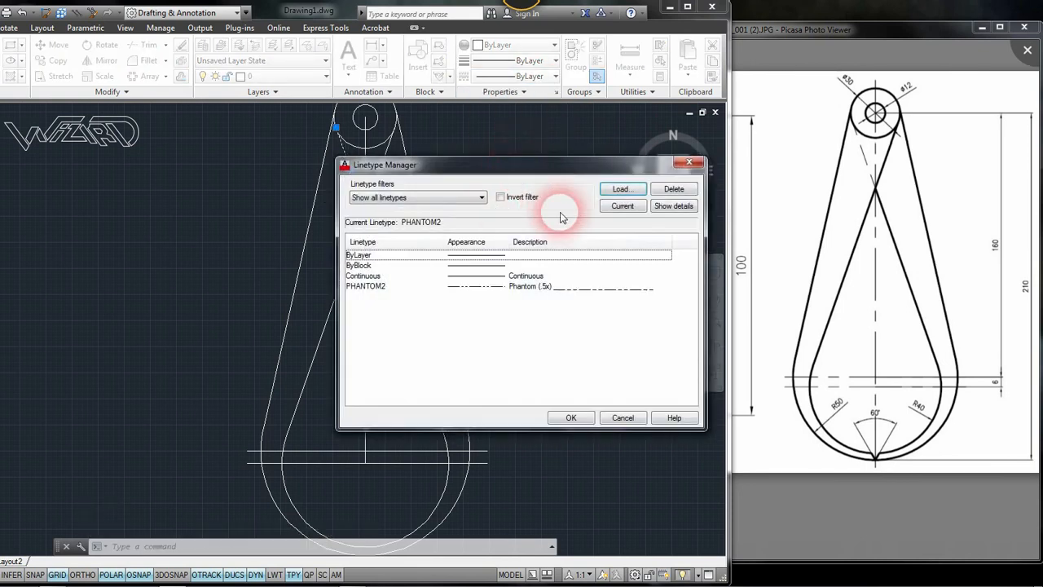
click(619, 189)
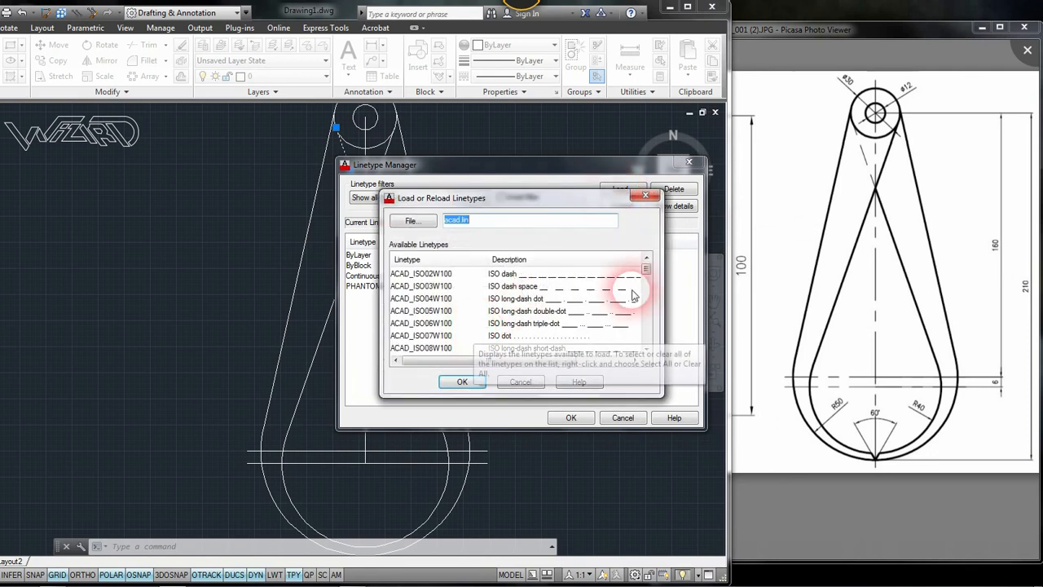
drag(645, 271, 646, 301)
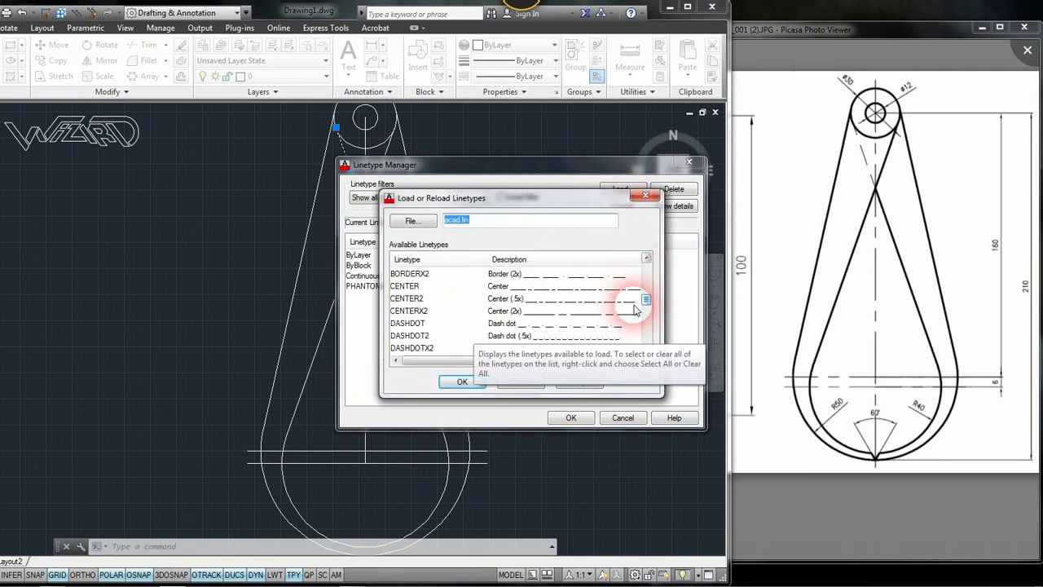
click(409, 311)
click(462, 383)
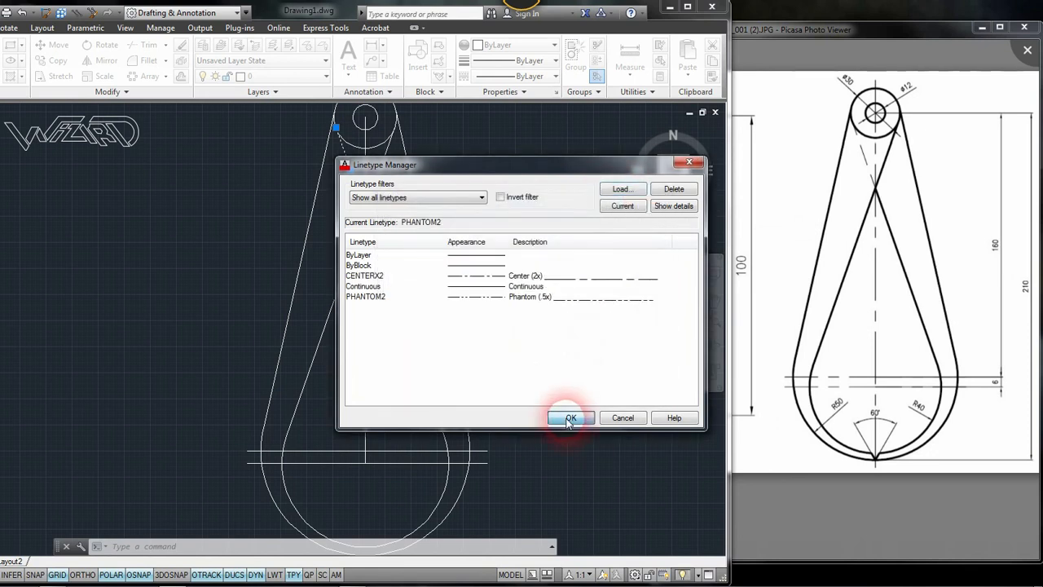
click(570, 418)
- Show the selected tangent segment's properties and assign it the CENTERX2 linetype
right_click(237, 181)
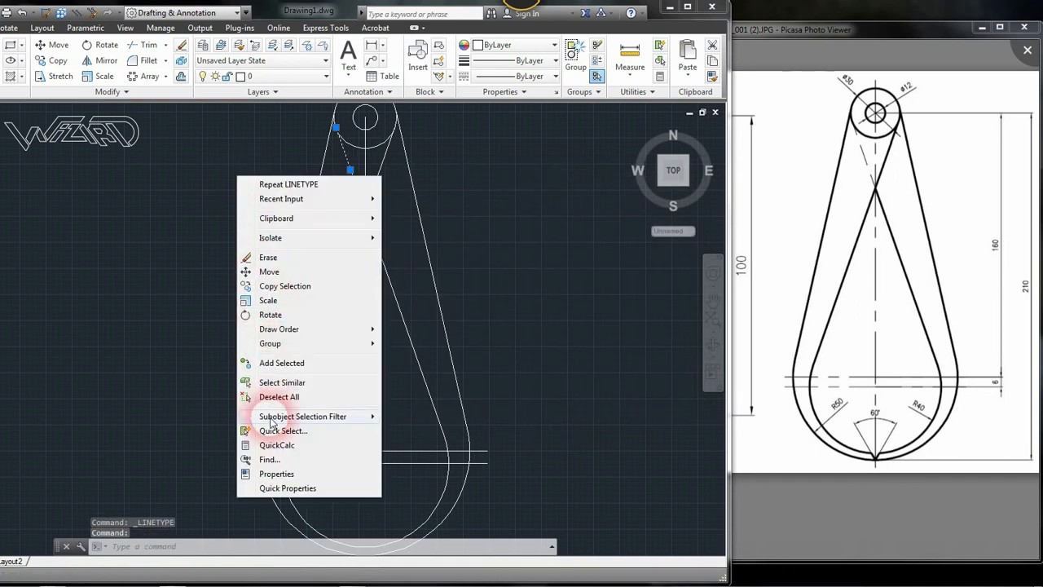
click(274, 473)
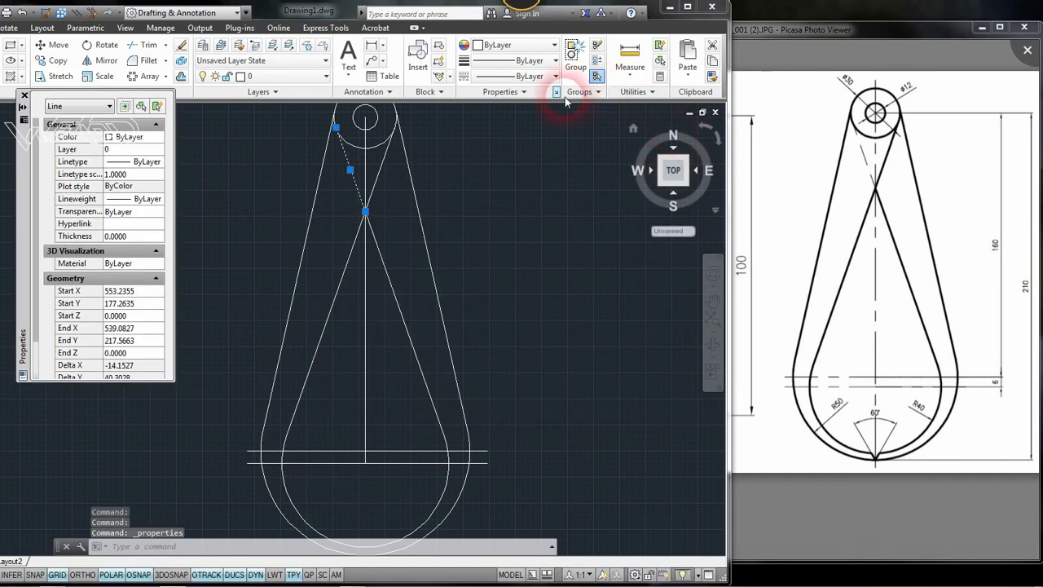
click(538, 76)
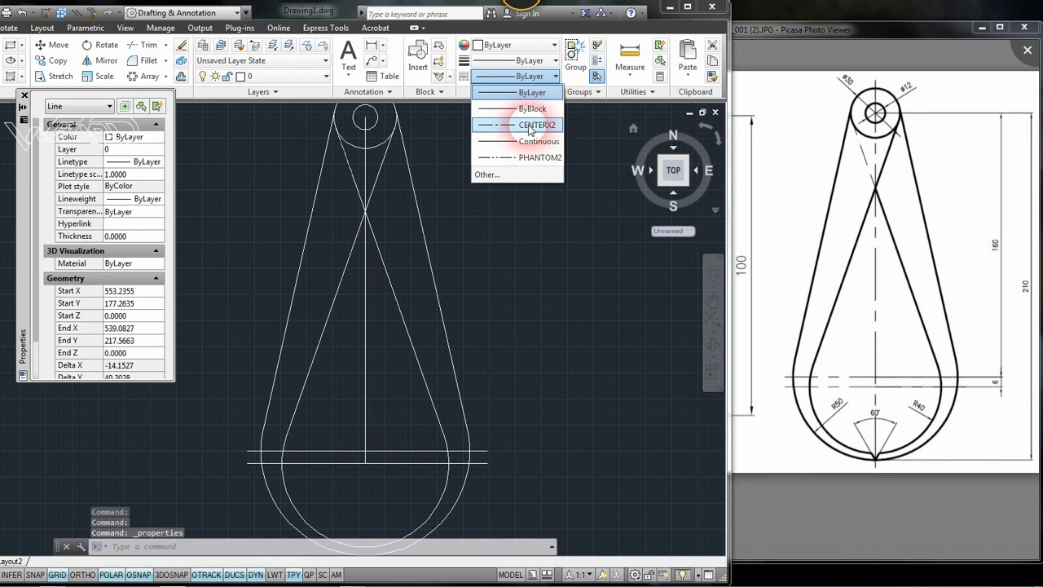
click(530, 126)
key(Escape)
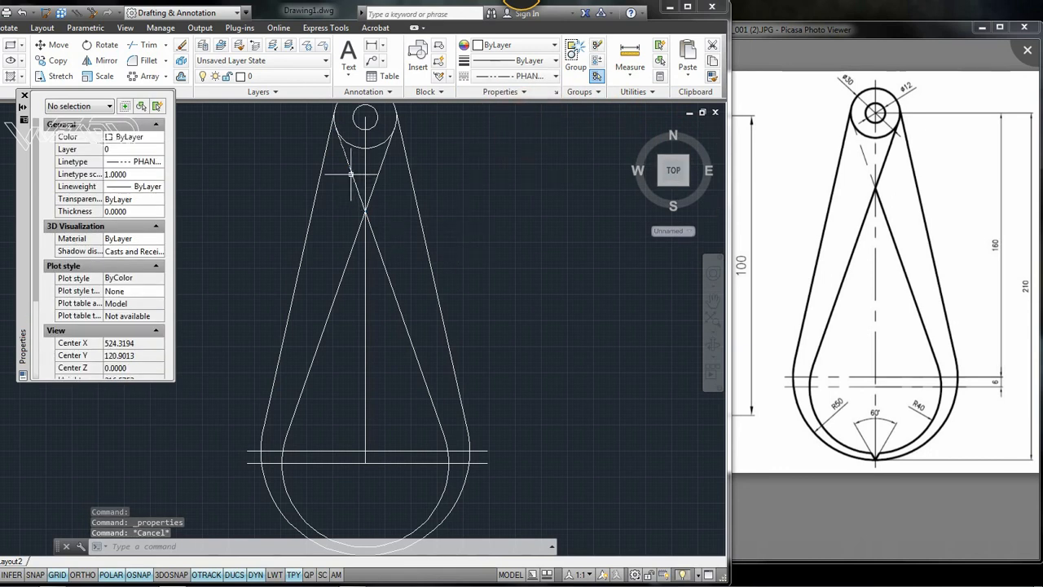
- Set the linetype scale of the short upper tangent segment to 1.5
scroll(352, 163, up, 5)
click(355, 183)
click(353, 207)
scroll(354, 208, down, 5)
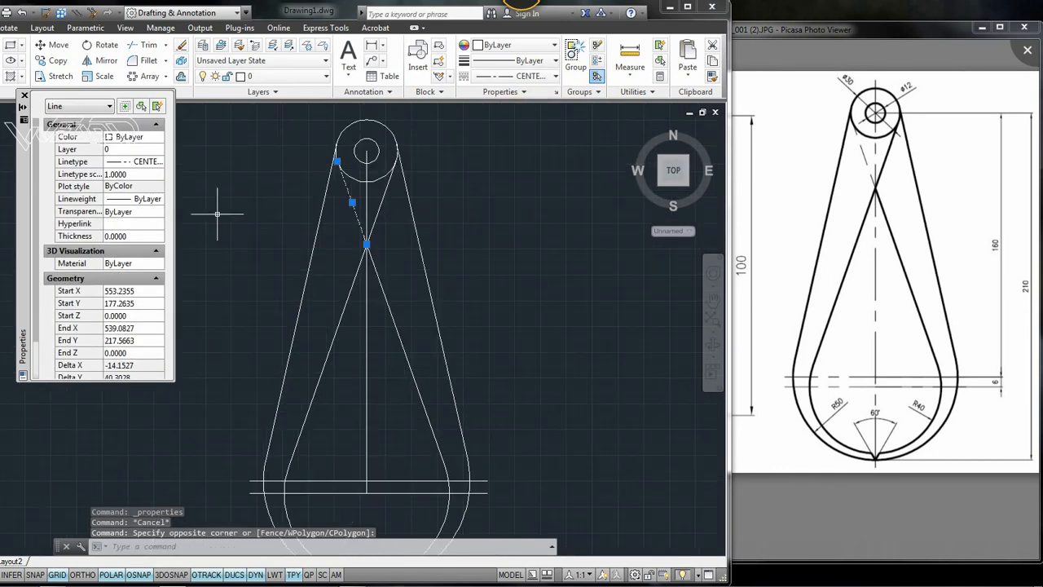
click(130, 175)
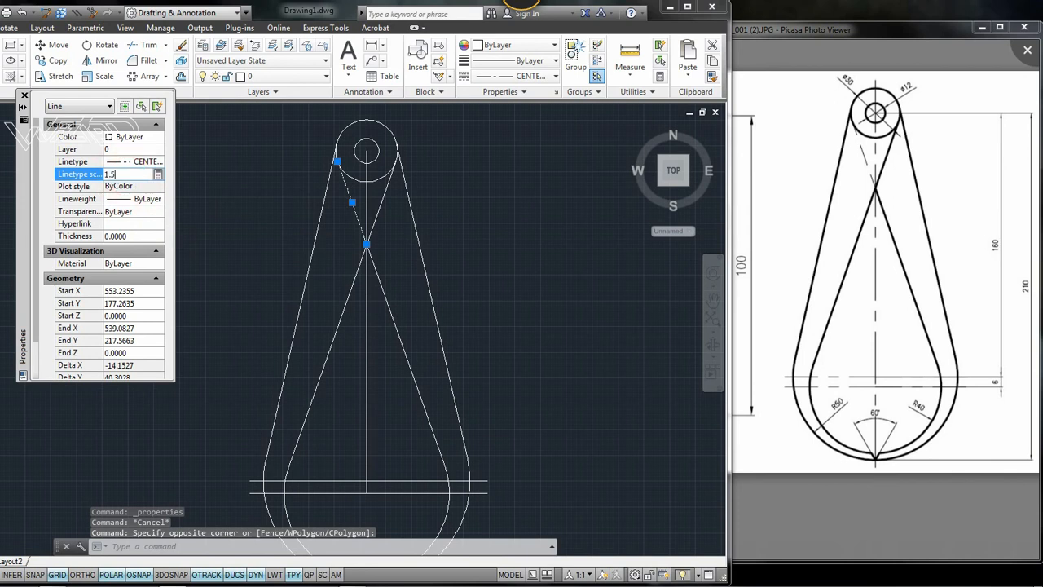
click(129, 182)
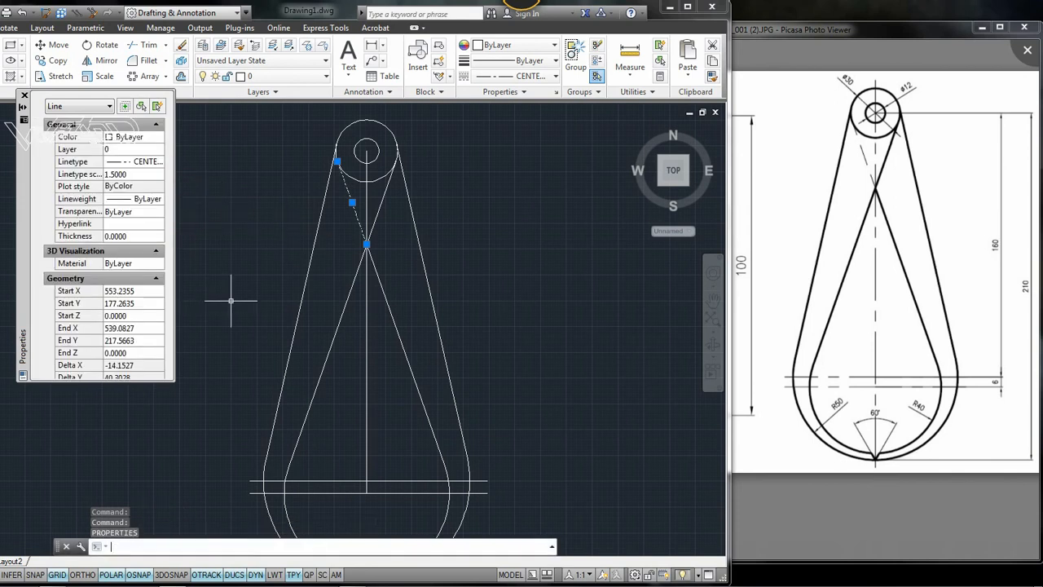
key(Escape)
- Set the linetype scale of the short upper tangent segment to 2
click(357, 204)
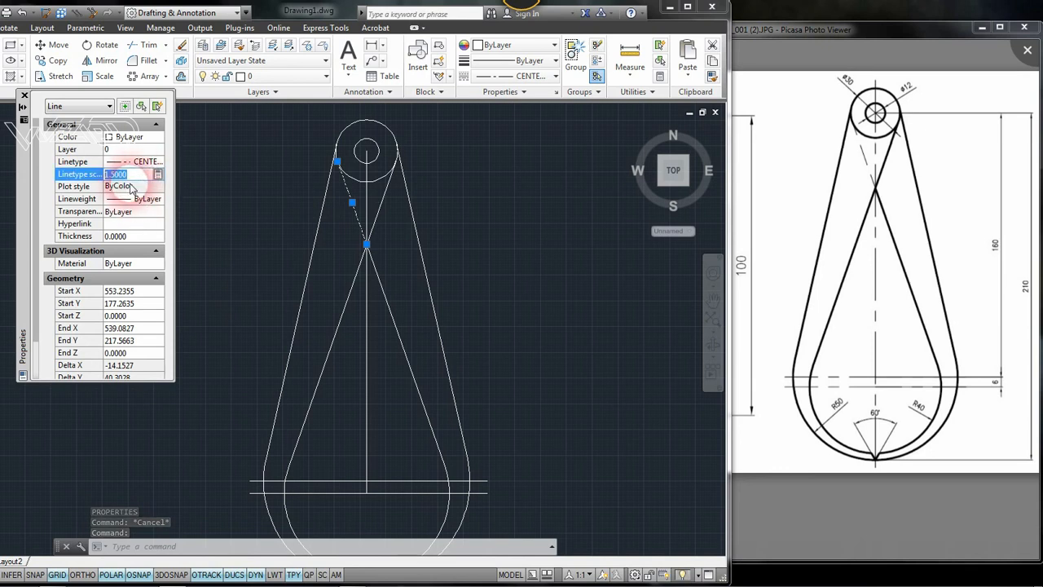
click(157, 187)
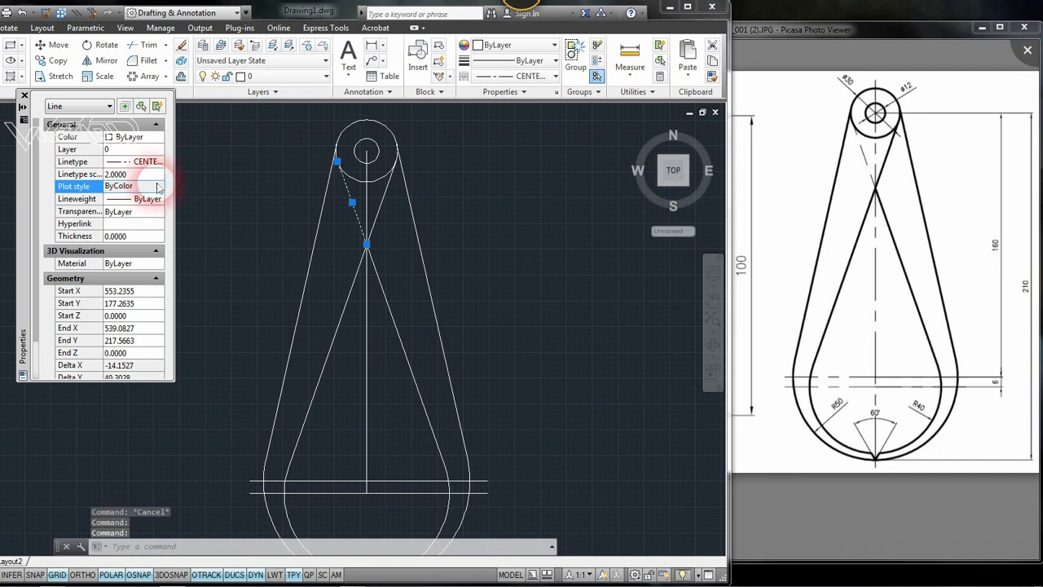
click(320, 237)
click(309, 256)
key(Escape)
key(Escape)
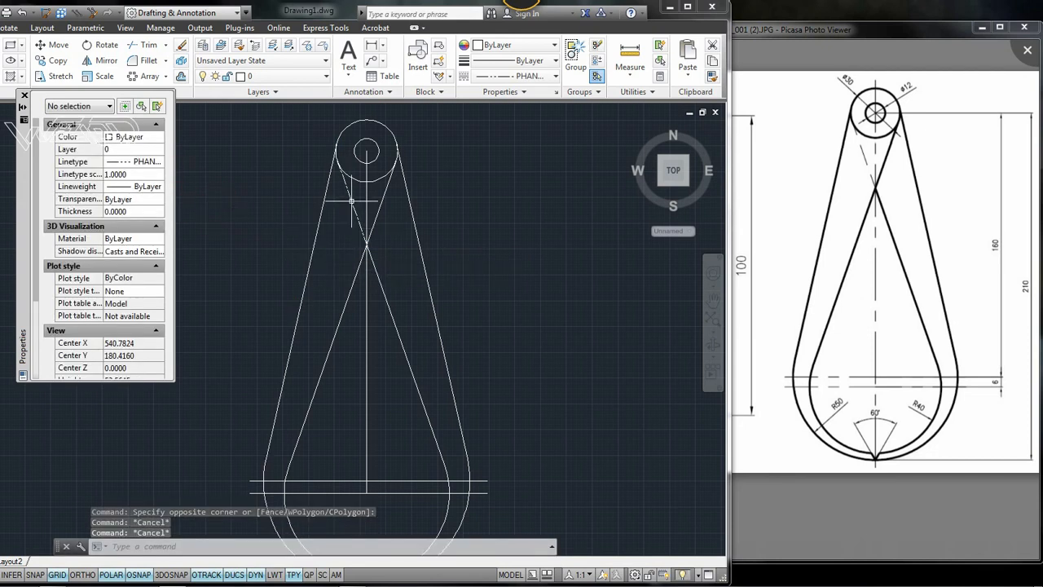
- Set the linetype scale of the short upper tangent segment to 4
scroll(352, 199, up, 5)
scroll(409, 211, down, 2)
click(368, 223)
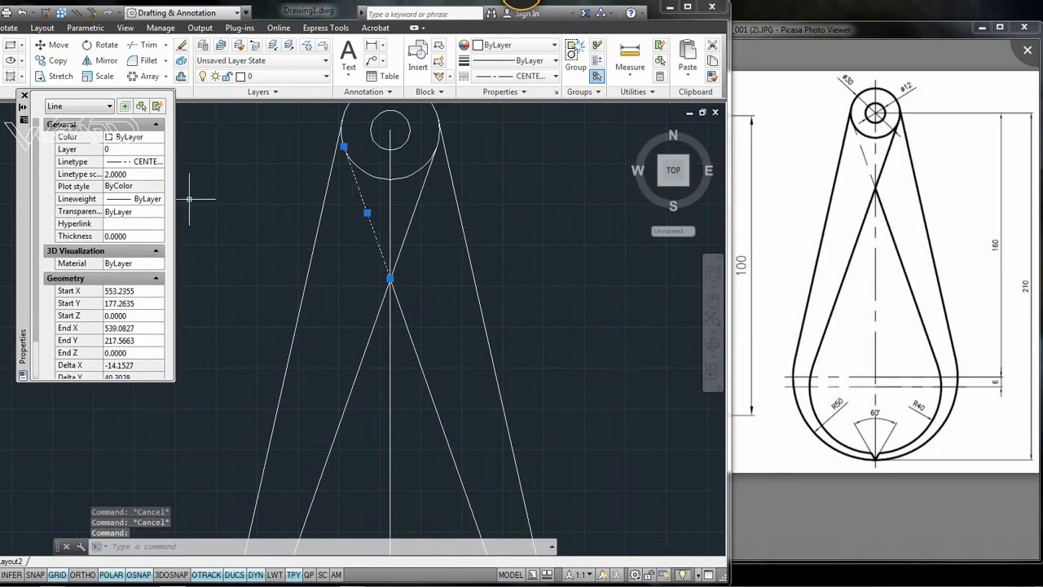
click(148, 174)
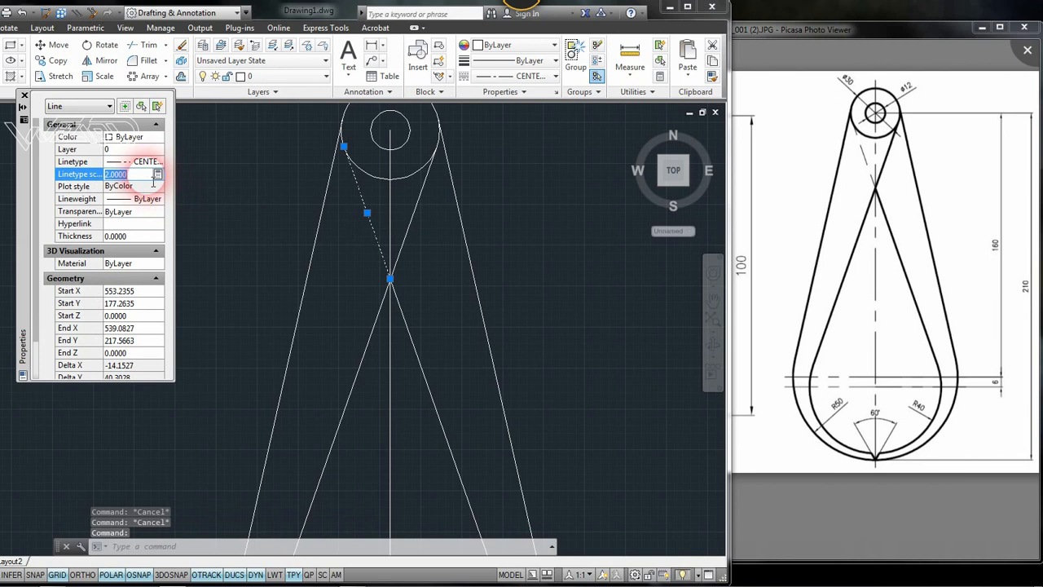
text(4)
click(206, 220)
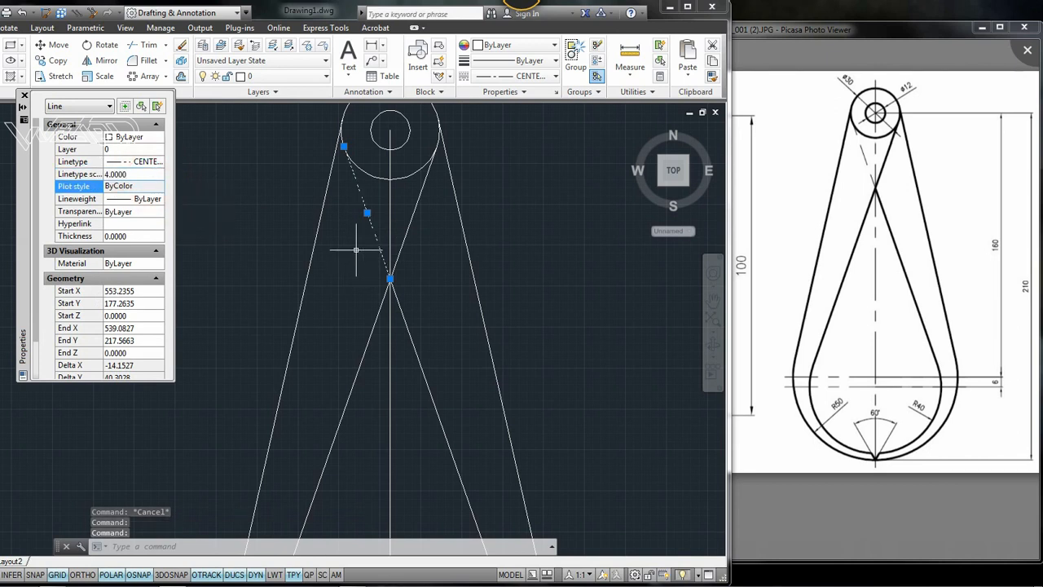
key(Escape)
- Assign the CENTERX2 linetype with a linetype scale of 4 to both horizontal centre lines through the lower arcs
scroll(406, 258, down, 2)
click(429, 495)
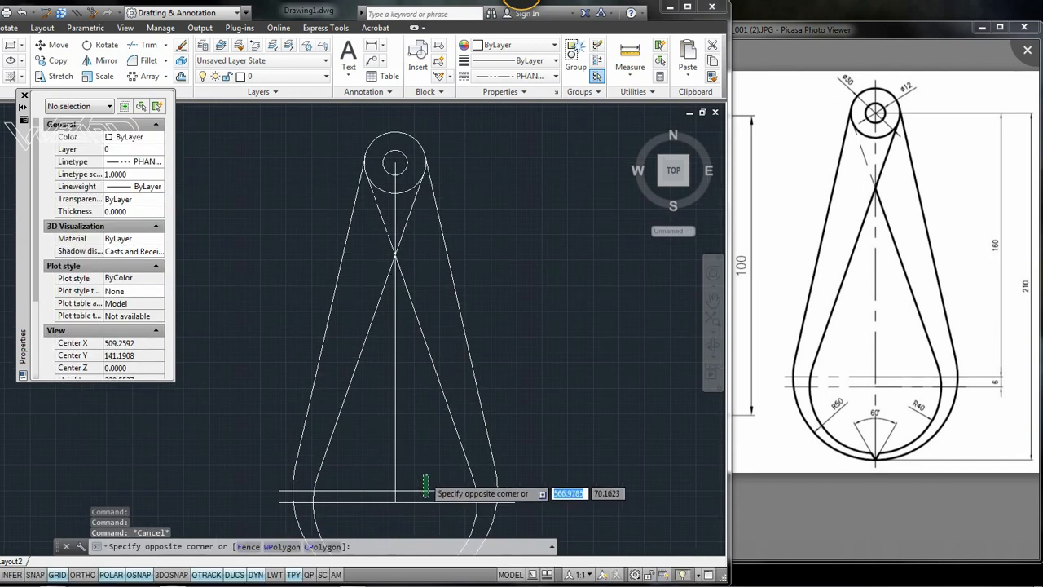
click(423, 480)
click(414, 507)
click(411, 484)
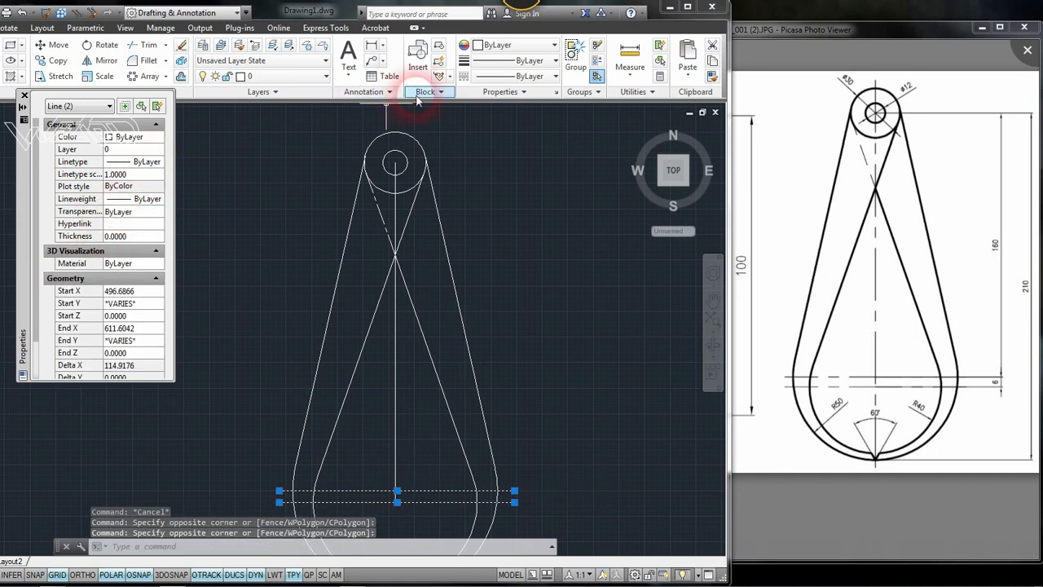
click(534, 79)
click(535, 80)
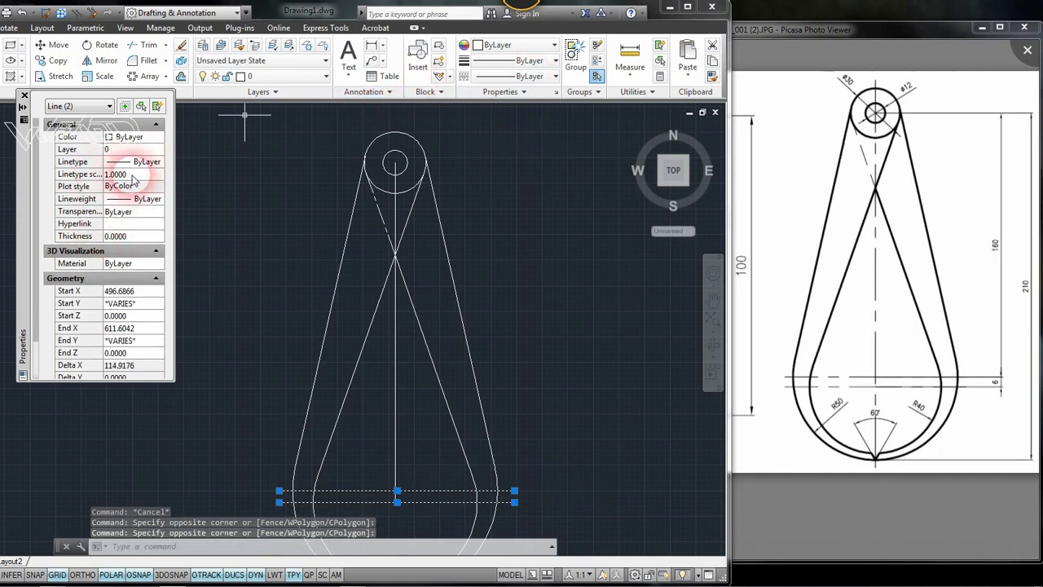
click(146, 161)
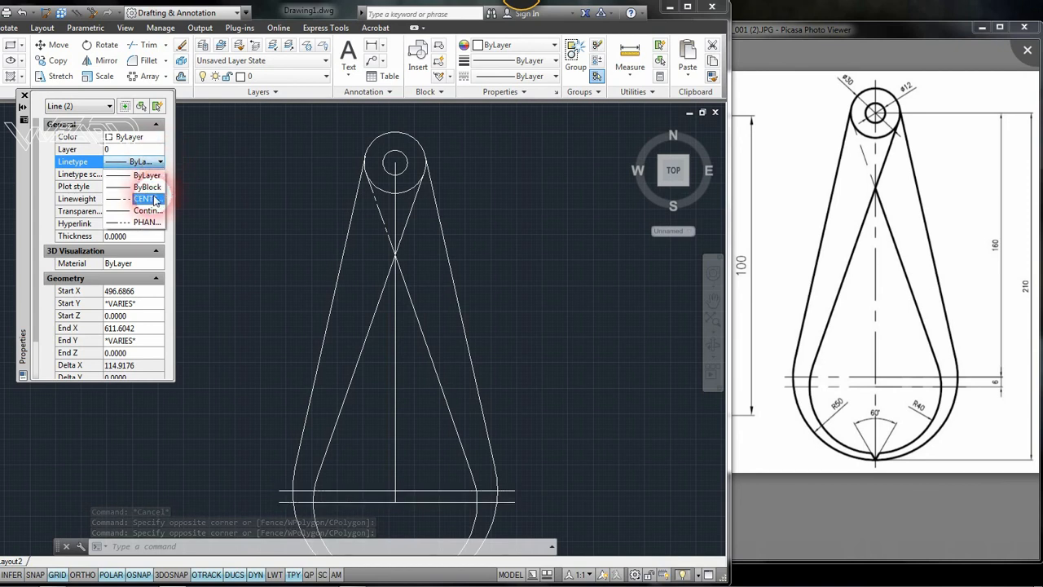
click(151, 199)
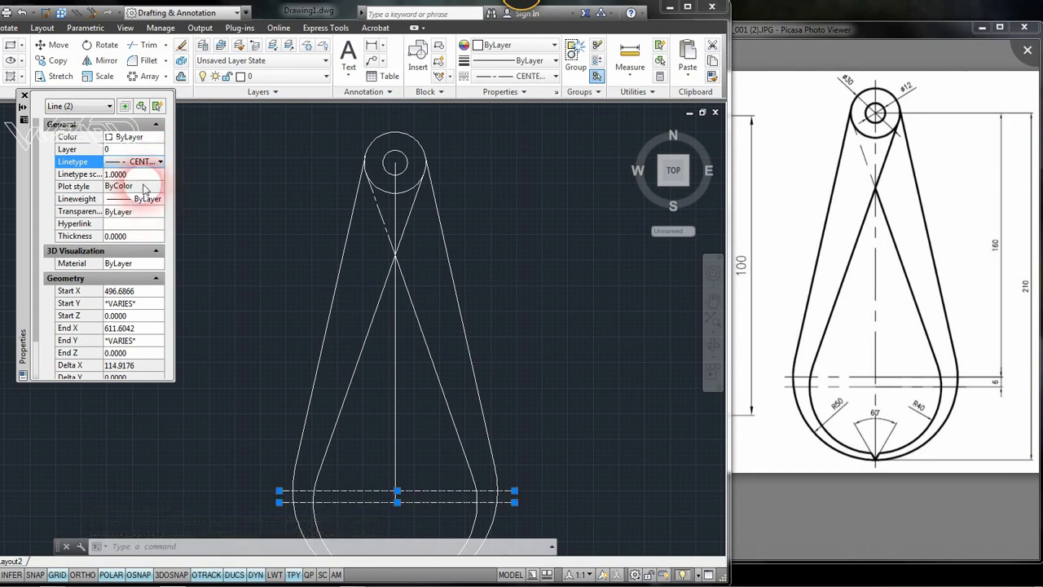
click(153, 166)
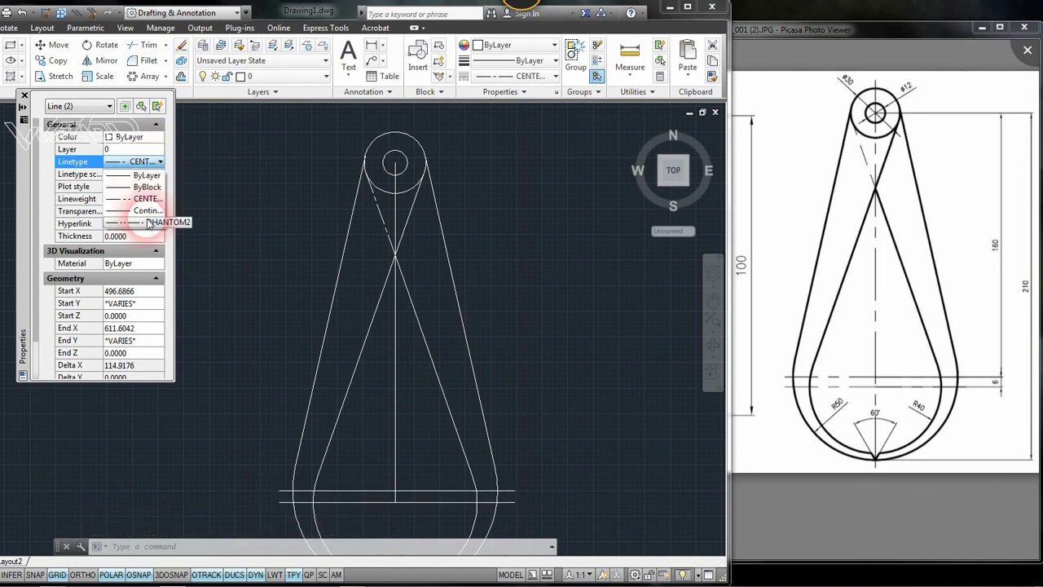
click(147, 199)
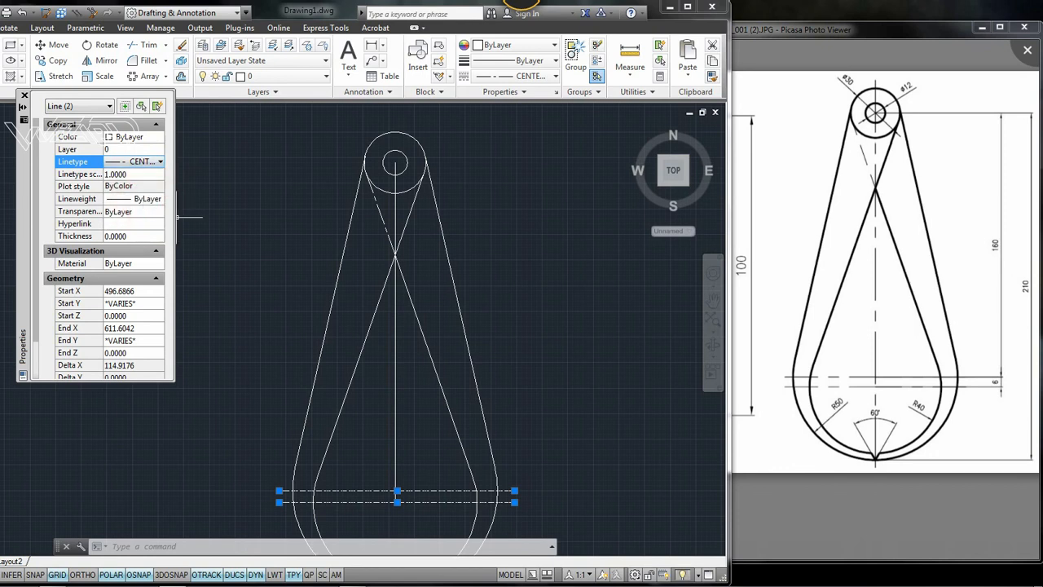
click(145, 175)
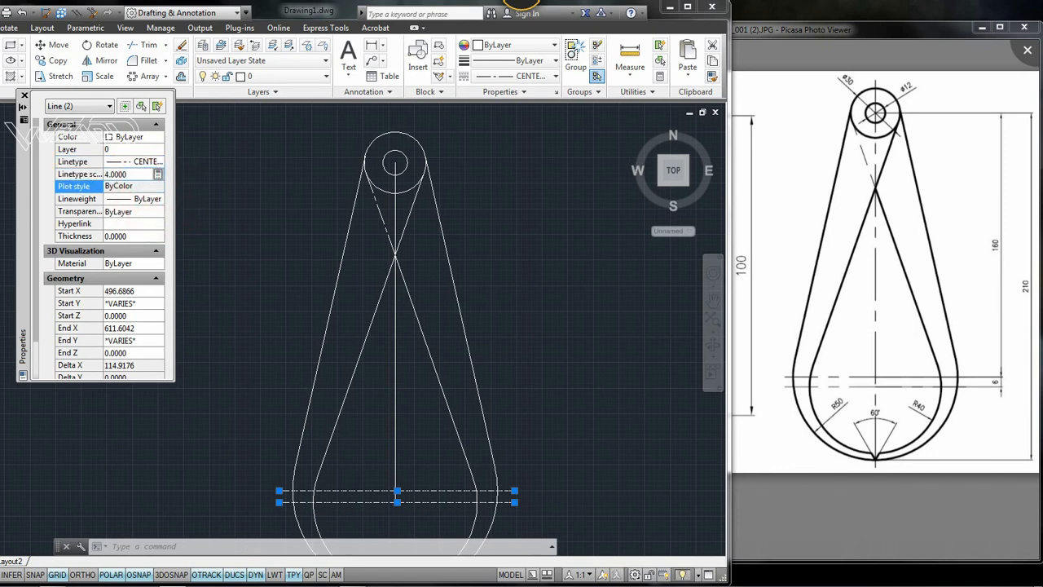
key(Escape)
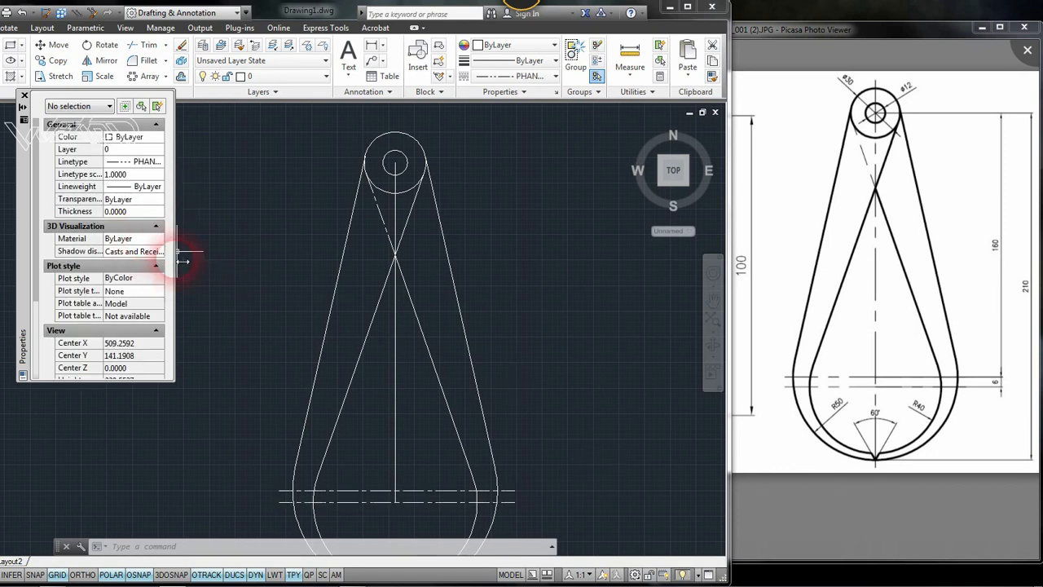
- Set the linetype scale of both horizontal centre lines to 6 and close the properties palette
click(440, 505)
click(425, 480)
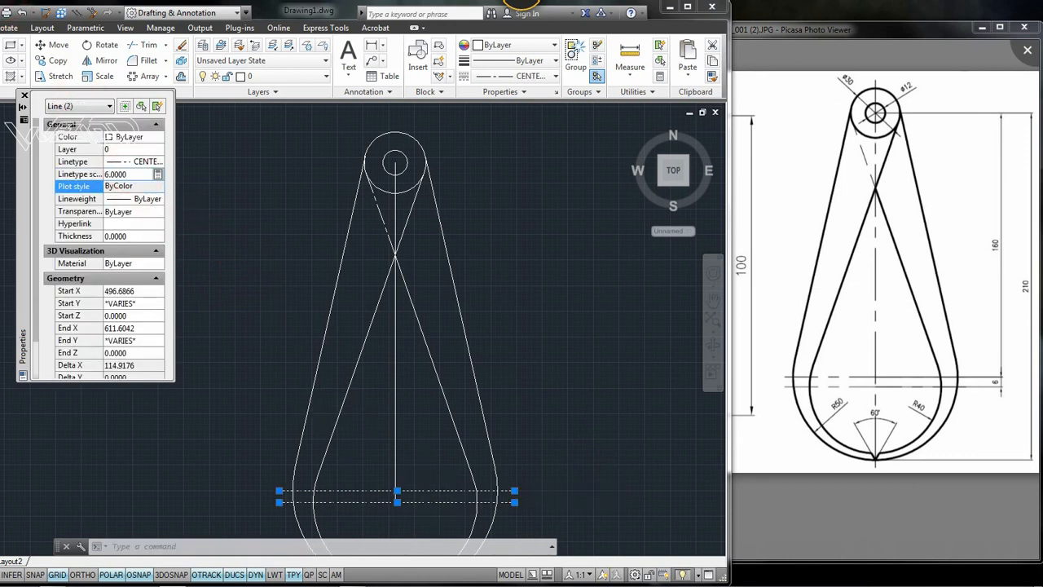
key(Return)
key(Escape)
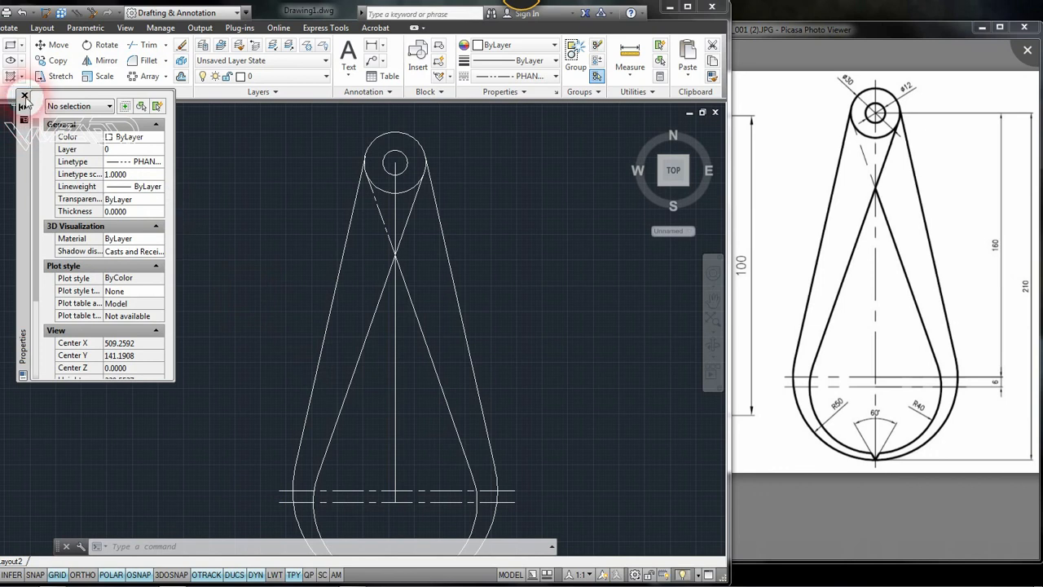
click(24, 96)
- Draw a line 15 long at 60 degrees, starting from the lowest point of the radius-50 arc
scroll(489, 285, up, 3)
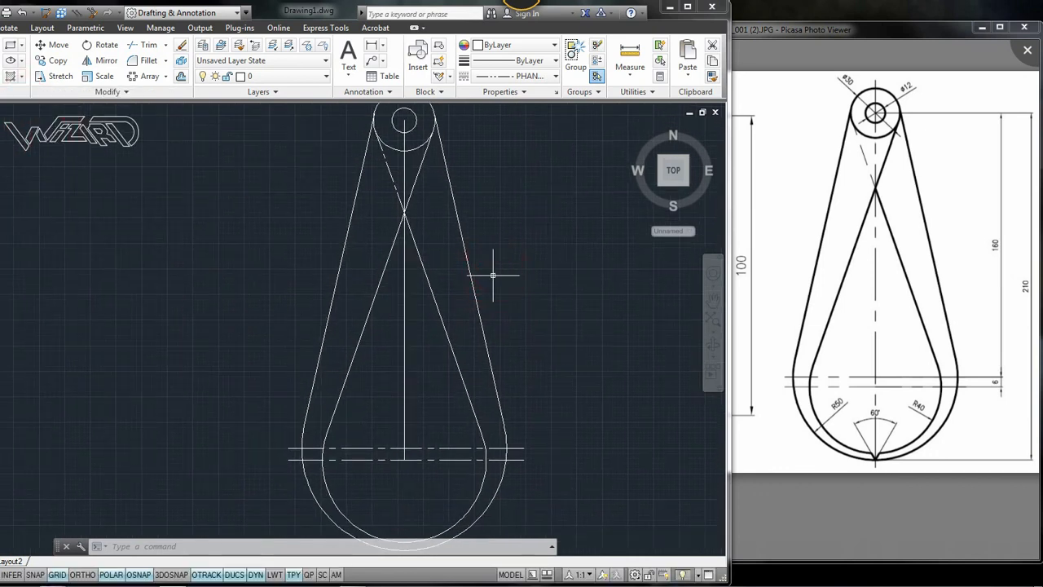
mouse_move(485, 342)
middle_down()
mouse_move(485, 375)
mouse_move(510, 363)
mouse_move(502, 328)
middle_up()
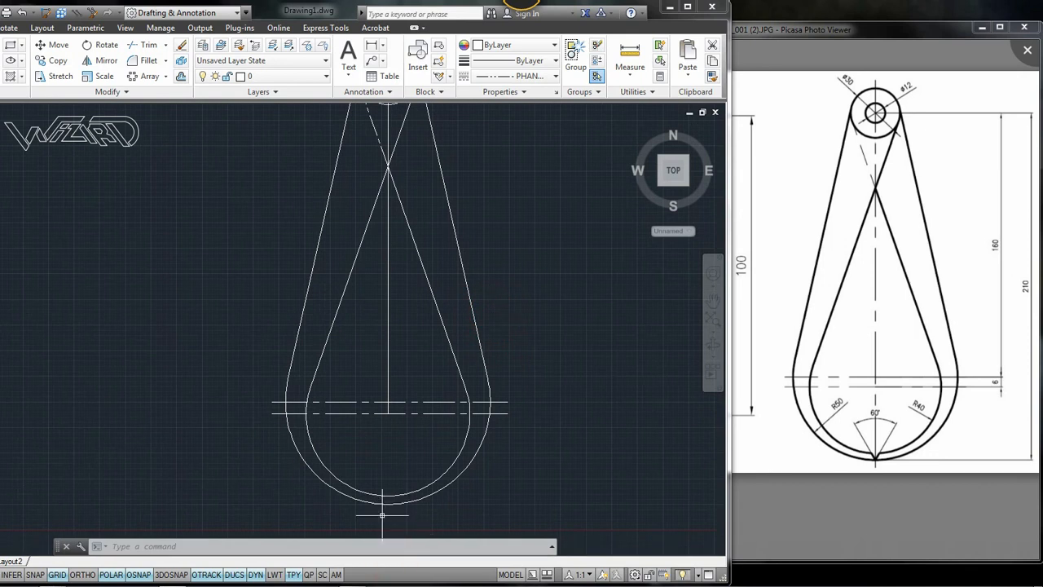
text(l)
key(Return)
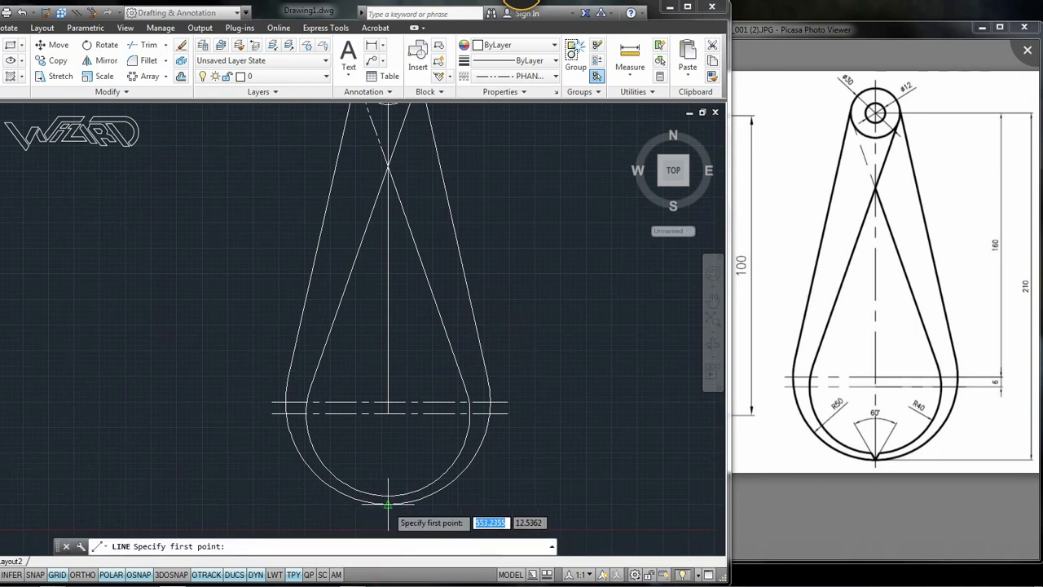
click(388, 505)
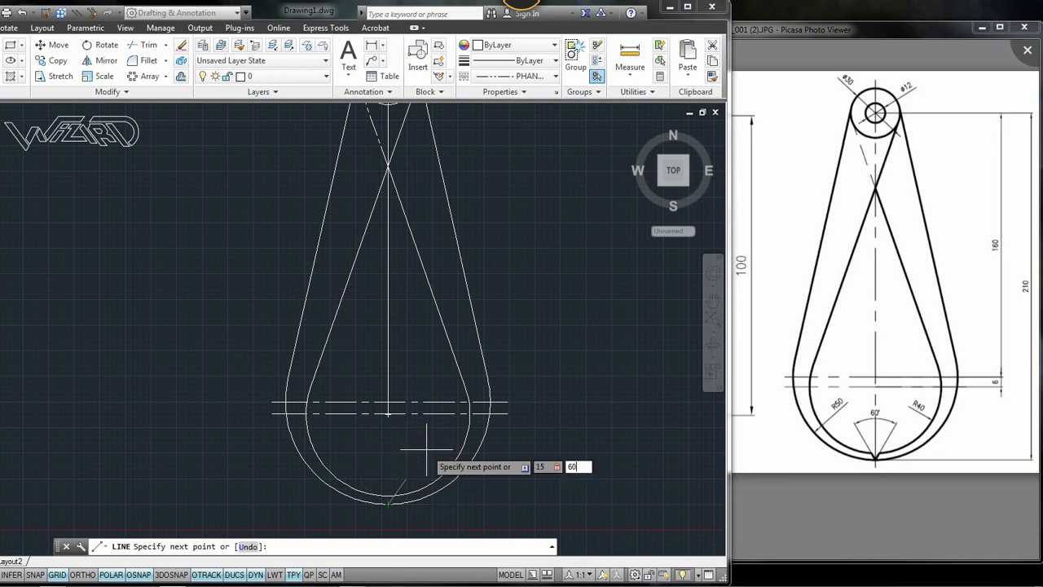
key(Return)
key(Return)
- Mirror the angled notch line about the vertical axis through its lower endpoint, keeping the original line
text(m)
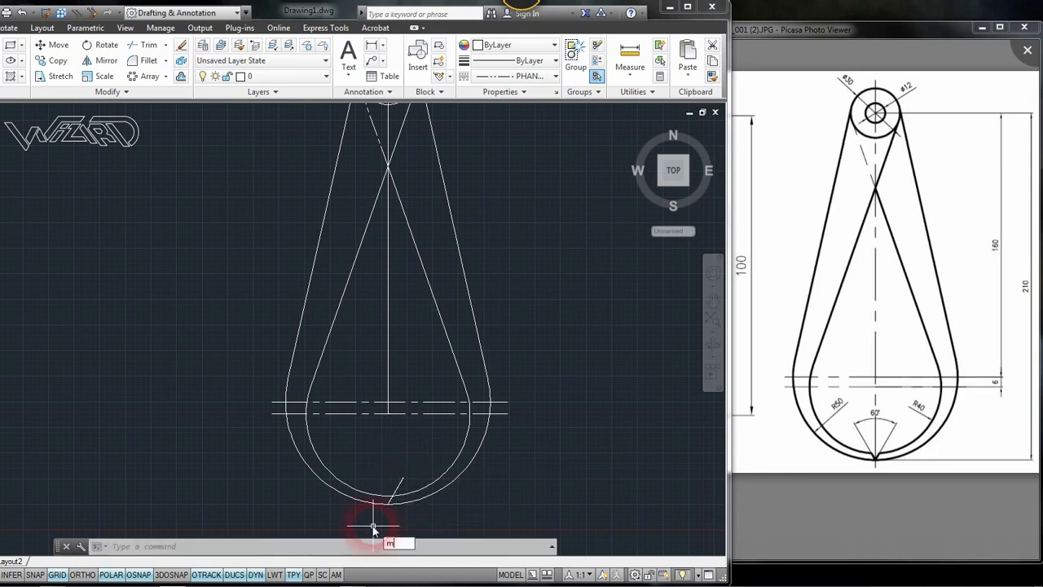
text(i)
key(Return)
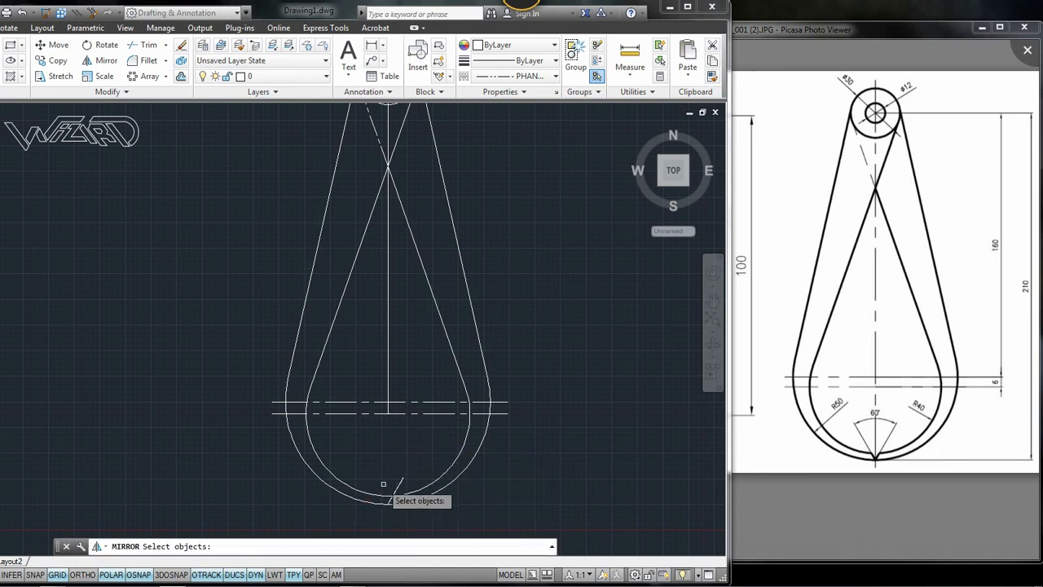
click(393, 492)
key(Return)
click(387, 504)
click(385, 477)
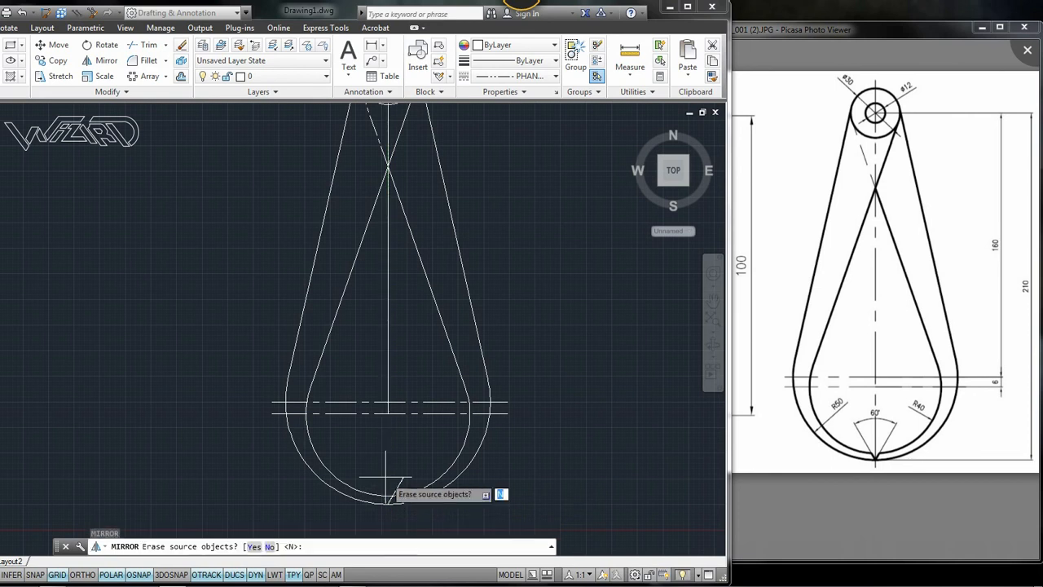
key(Return)
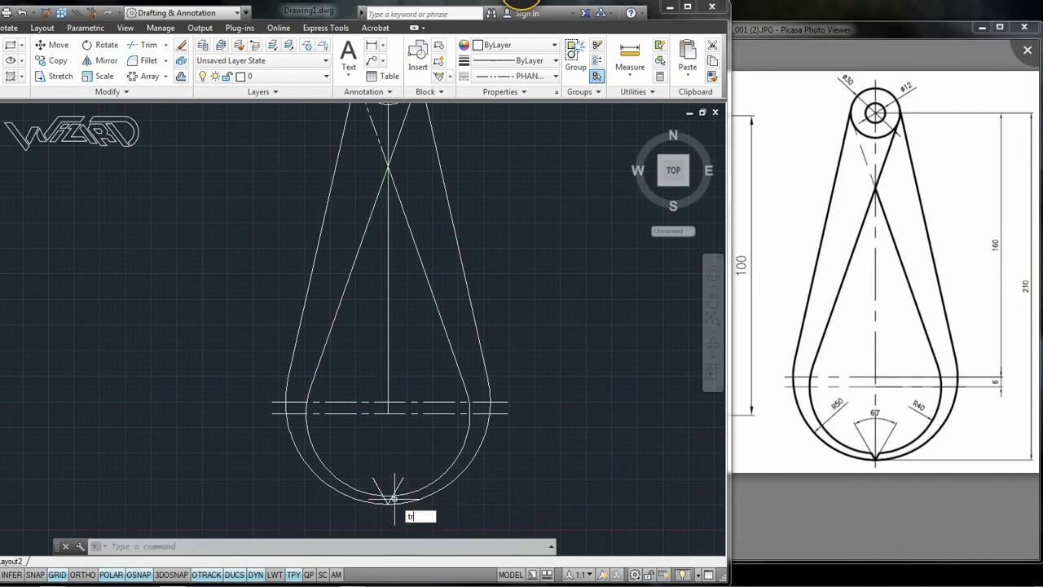
- Trim the radius-40 arc between the notch lines and the line ends above it, and maximize the drawing window
key(Return)
click(401, 485)
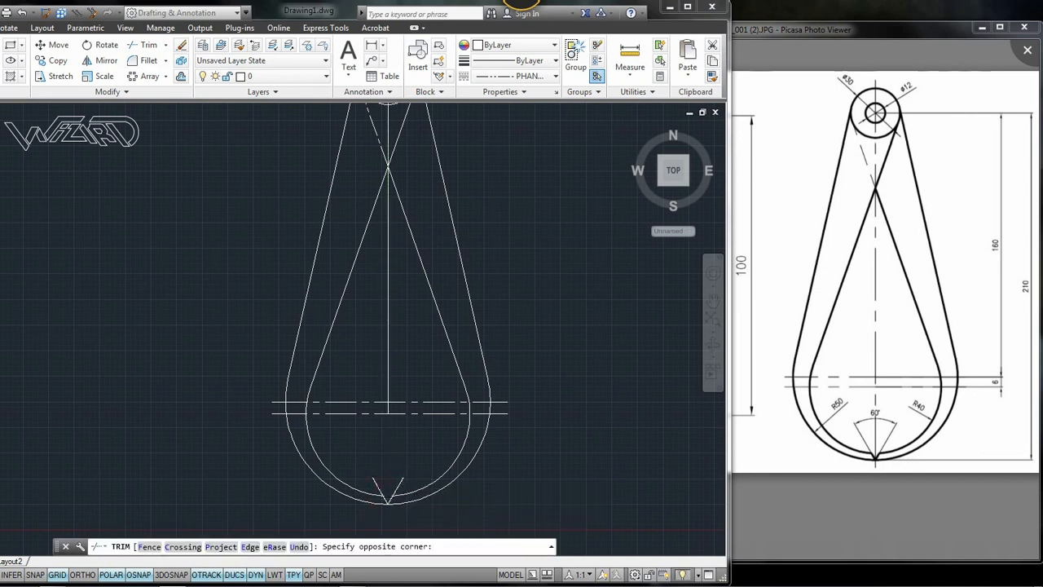
click(370, 467)
key(Return)
middle_drag(439, 417, 454, 467)
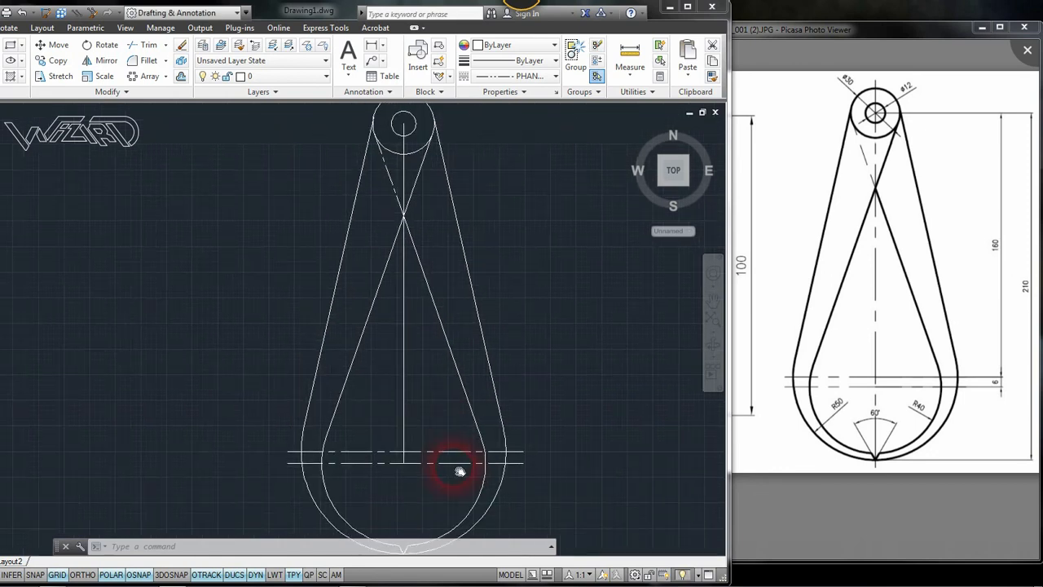
click(687, 10)
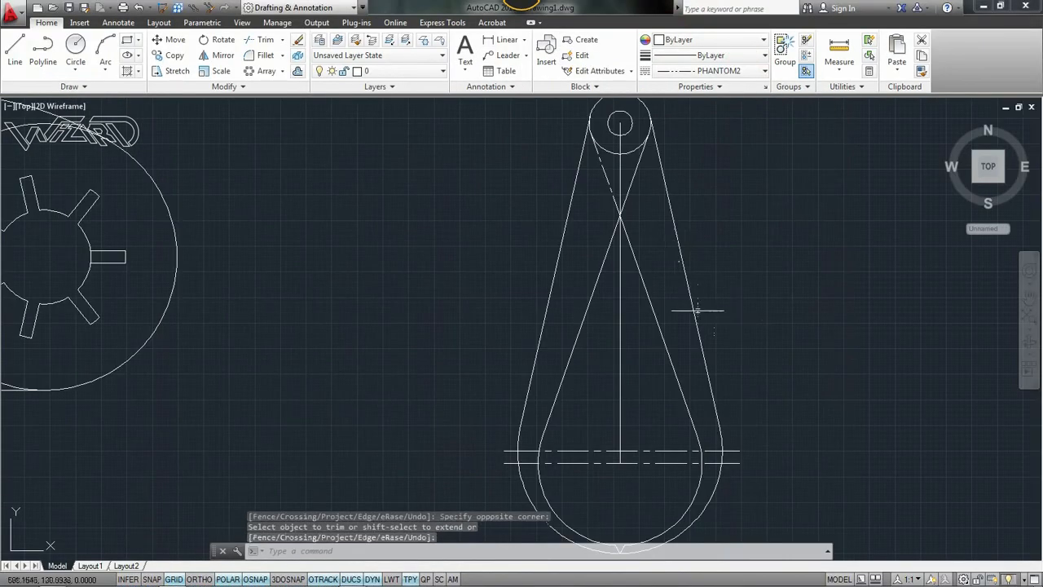